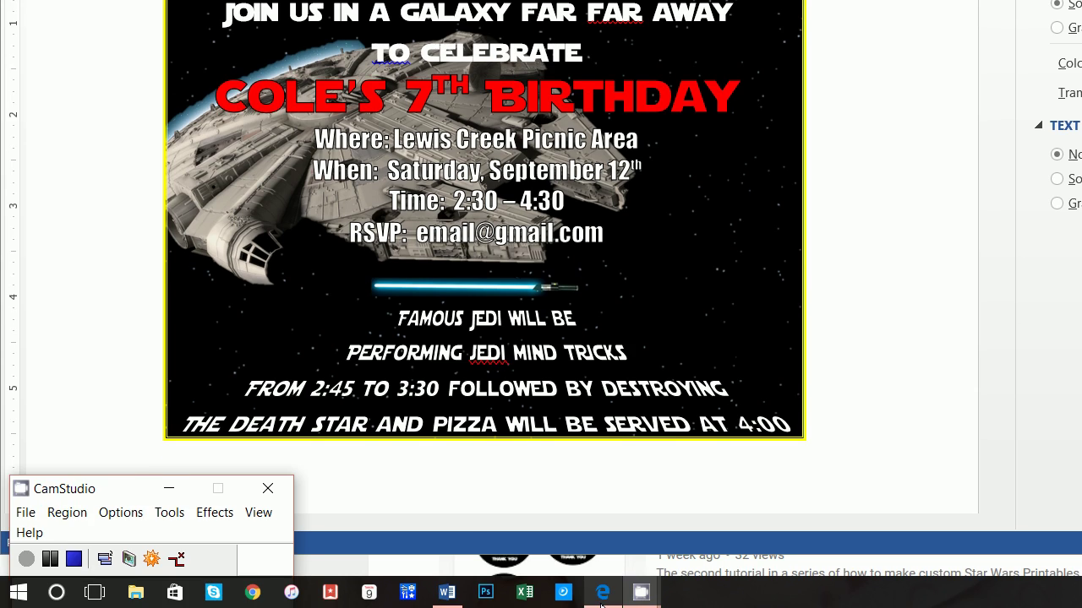
Step: Bring up the YouTube channel and browse Star Wars Printable Tutorials 1–3 and older Word printables
click(602, 607)
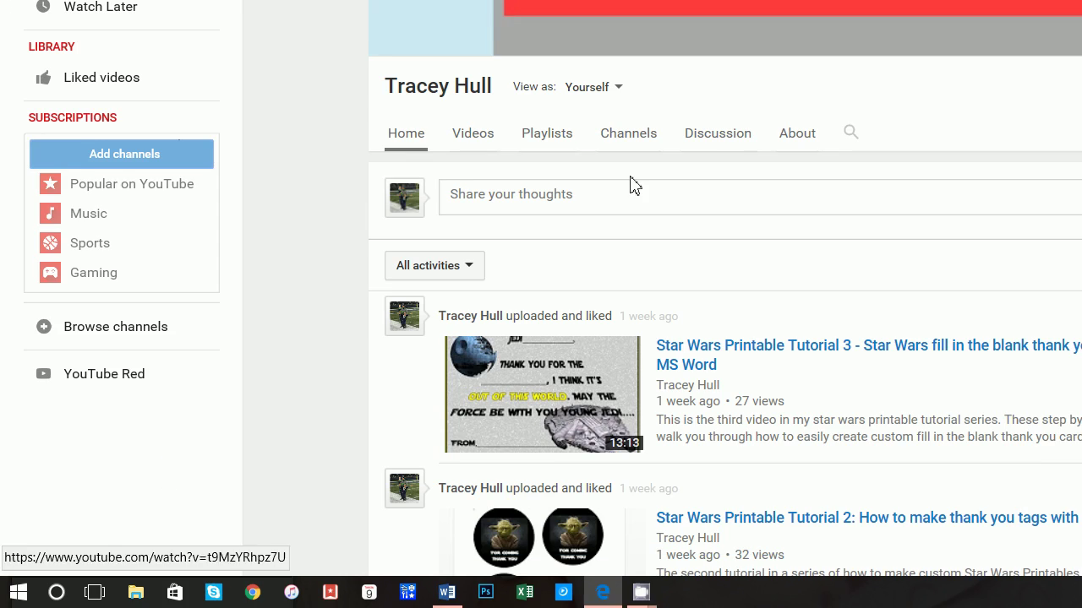
scroll(811, 193, down, 5)
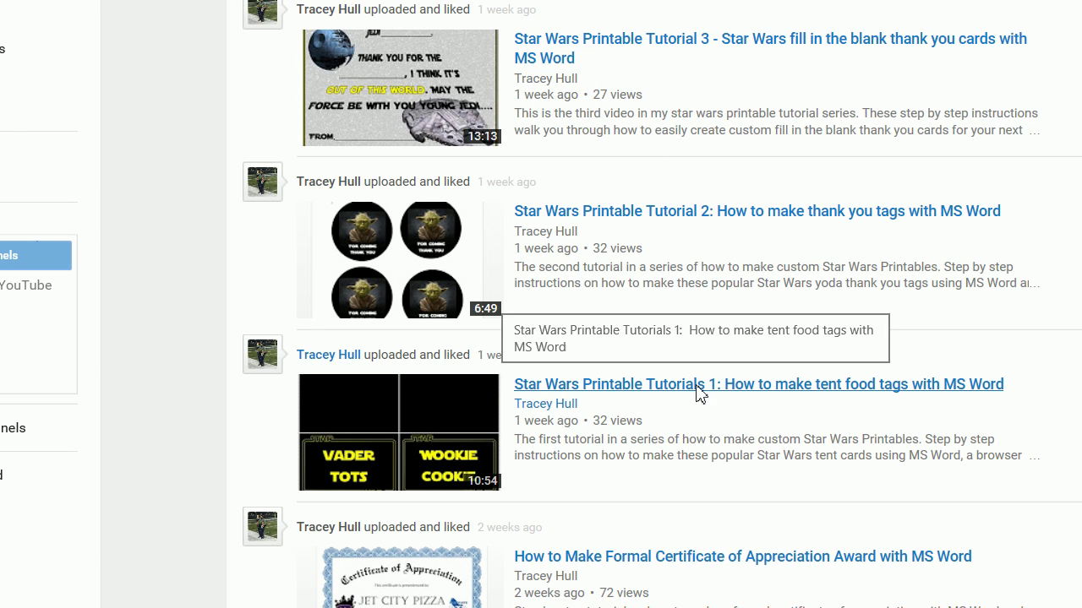
scroll(661, 211, down, 2)
scroll(662, 219, down, 10)
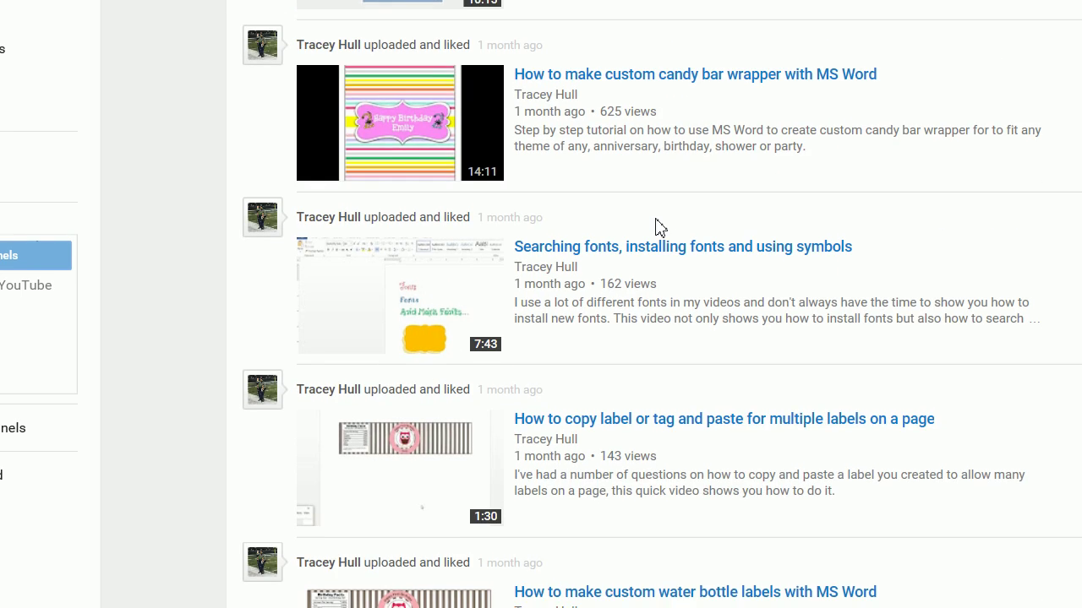
scroll(660, 227, down, 12)
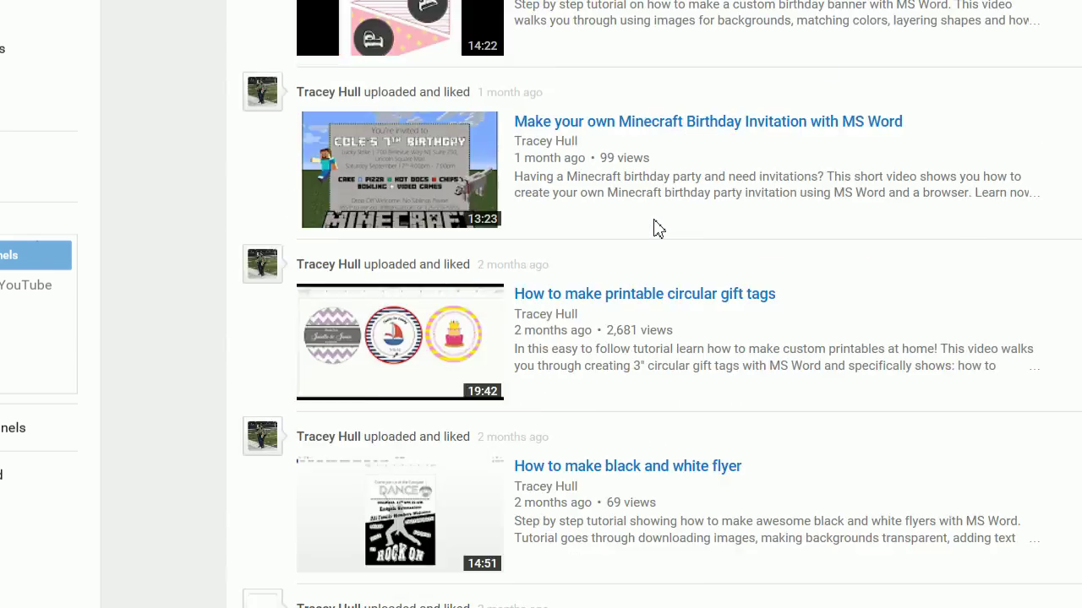
scroll(659, 229, down, 3)
scroll(658, 229, down, 3)
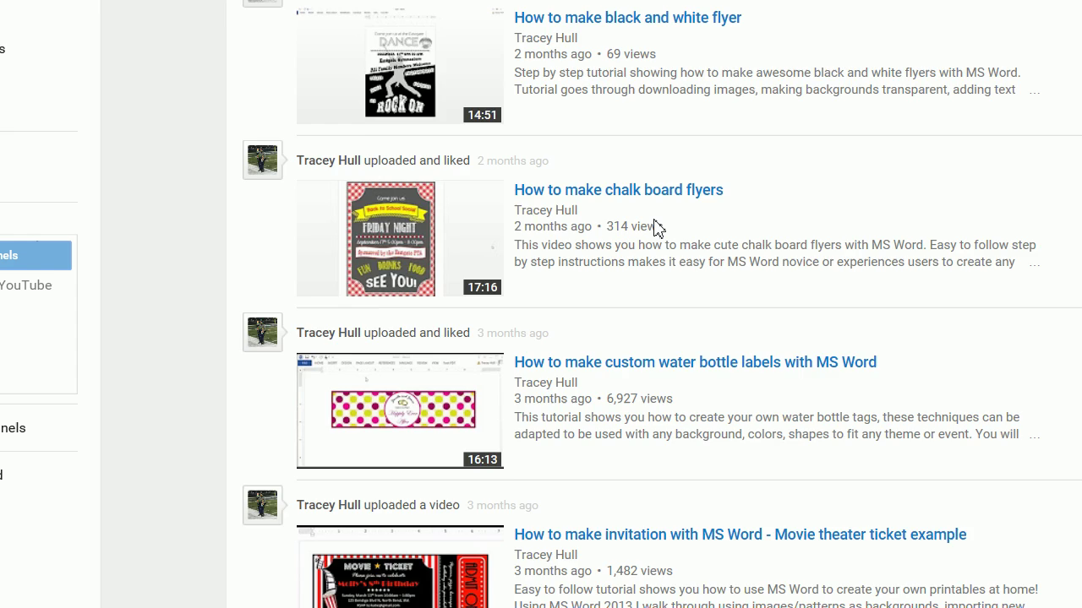
scroll(658, 226, down, 11)
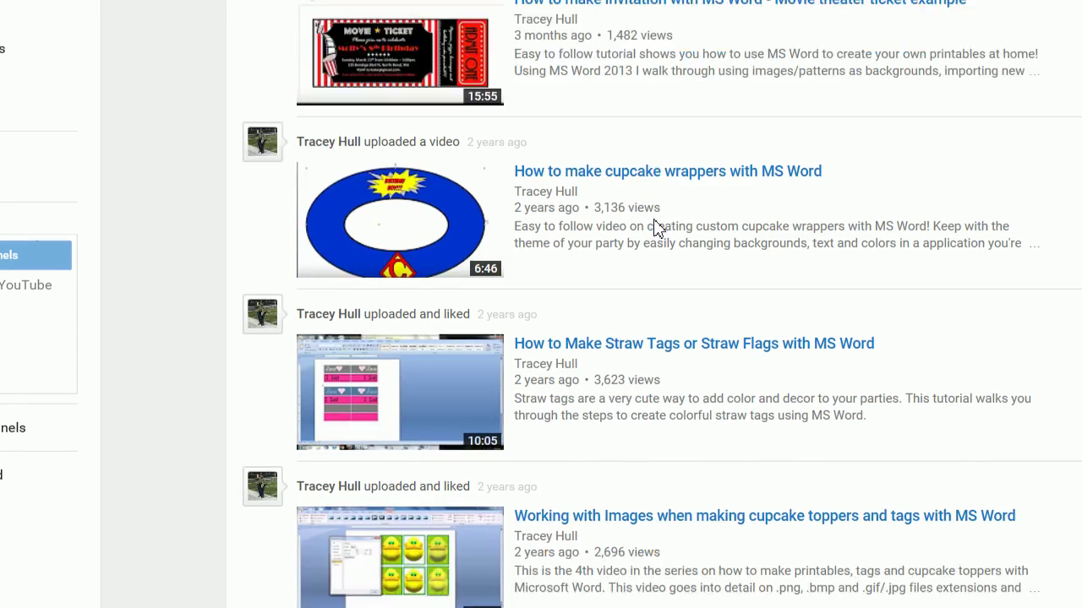
scroll(658, 228, down, 4)
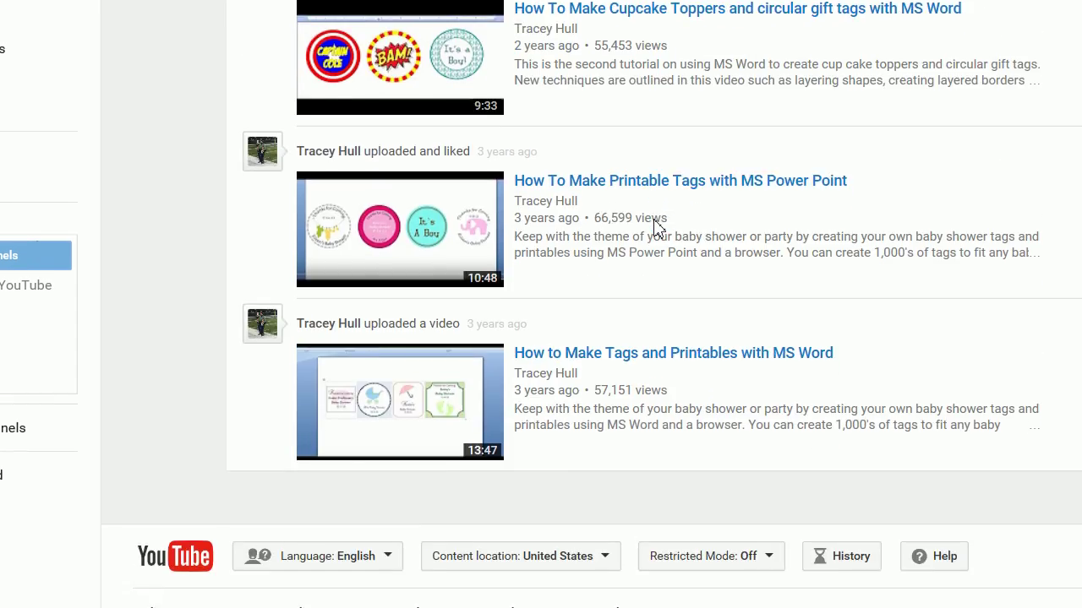
scroll(658, 228, up, 3)
scroll(658, 229, up, 20)
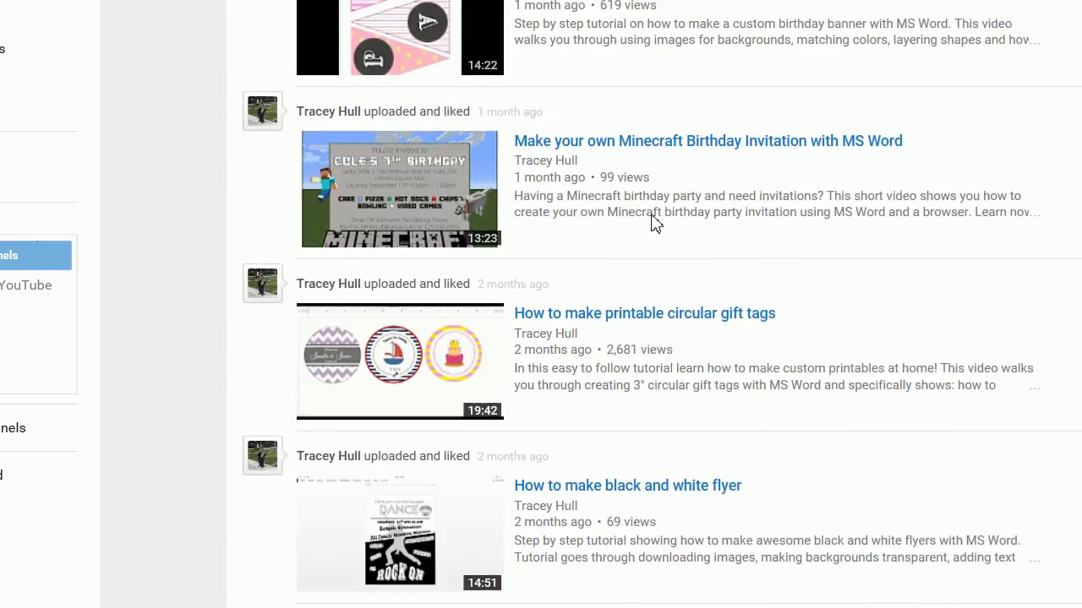
scroll(652, 222, up, 20)
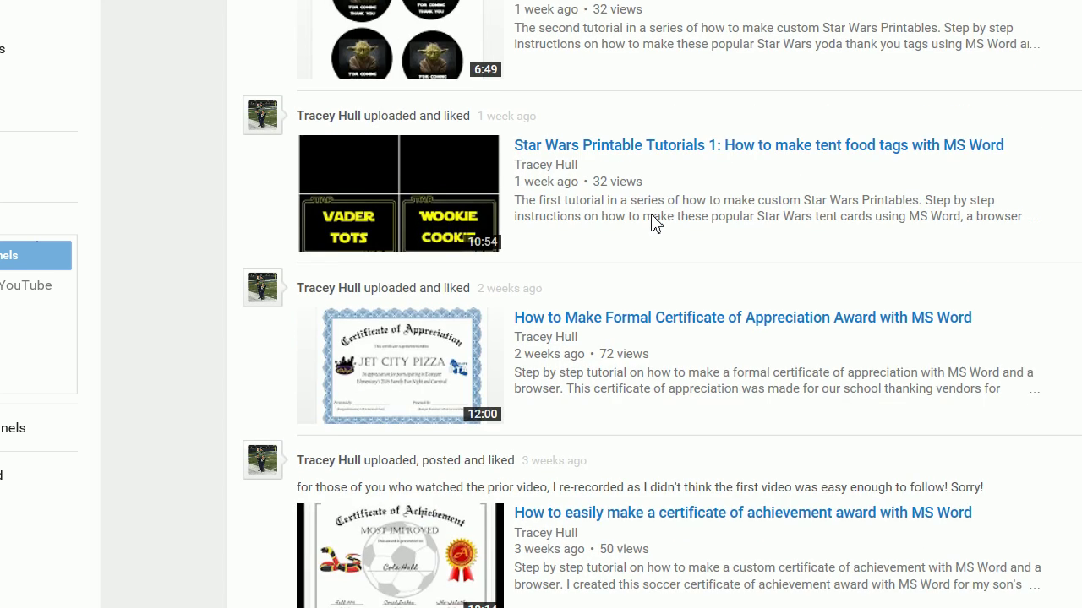
scroll(618, 341, down, 2)
Step: Back in Word, create a new blank document
mouse_move(483, 583)
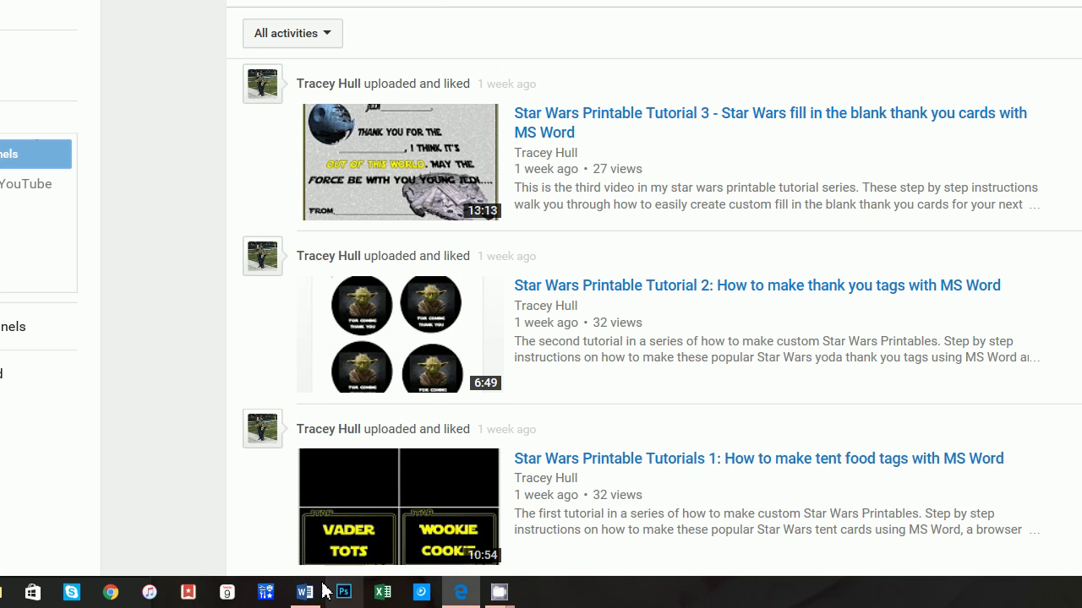
click(305, 593)
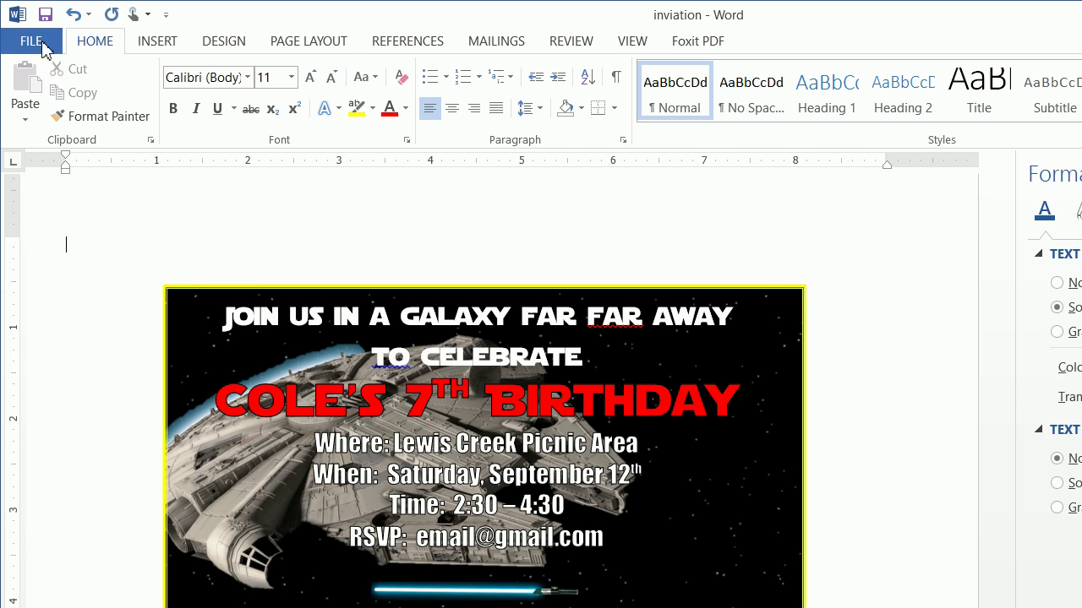
click(40, 41)
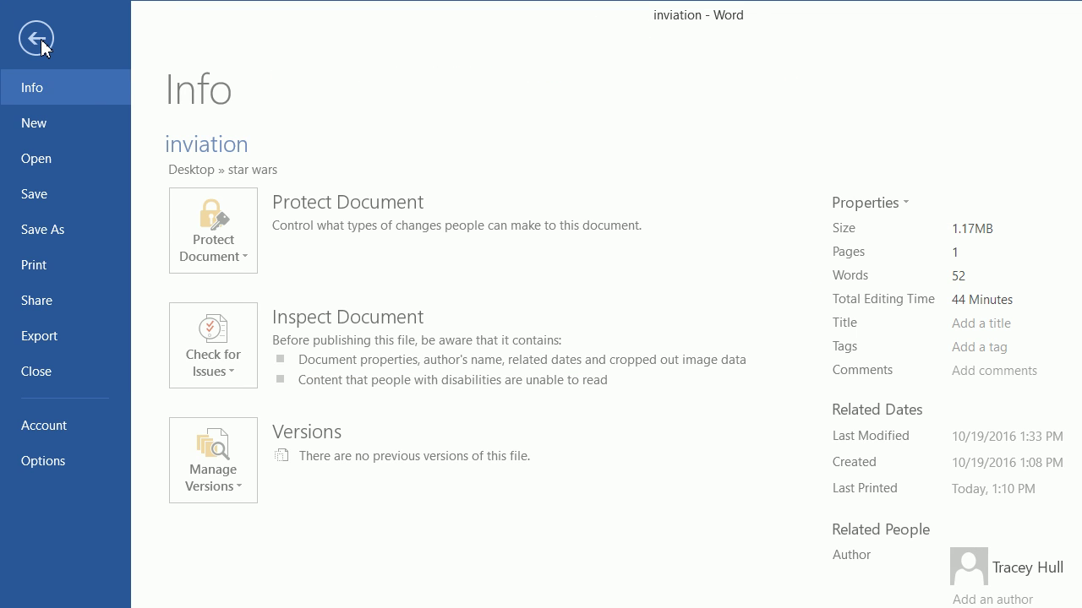
click(47, 129)
click(229, 307)
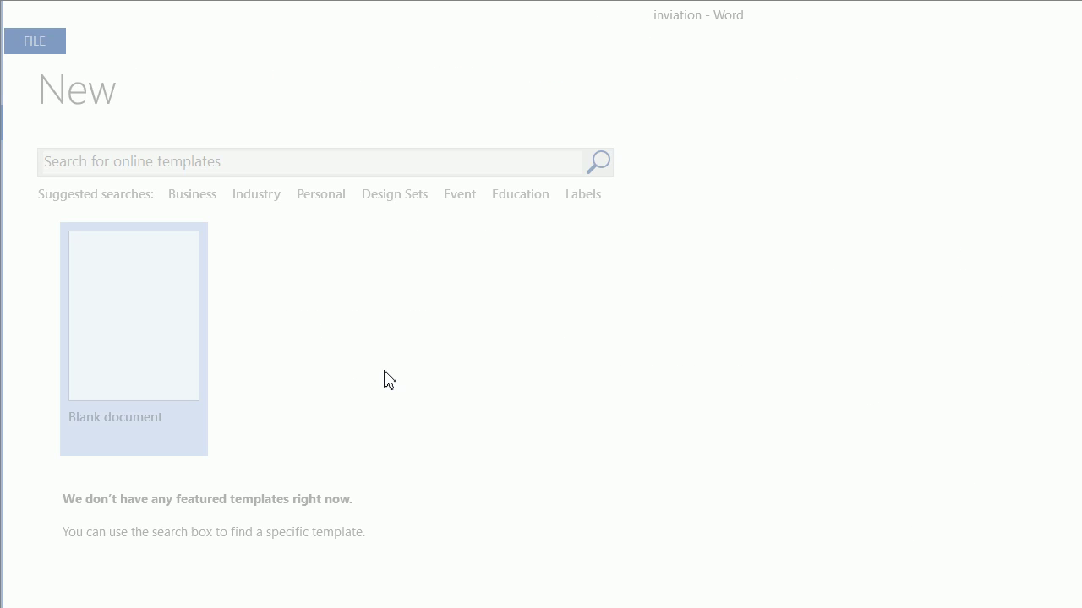
Step: Set Narrow 0.5" margins and Landscape orientation for the page
click(321, 44)
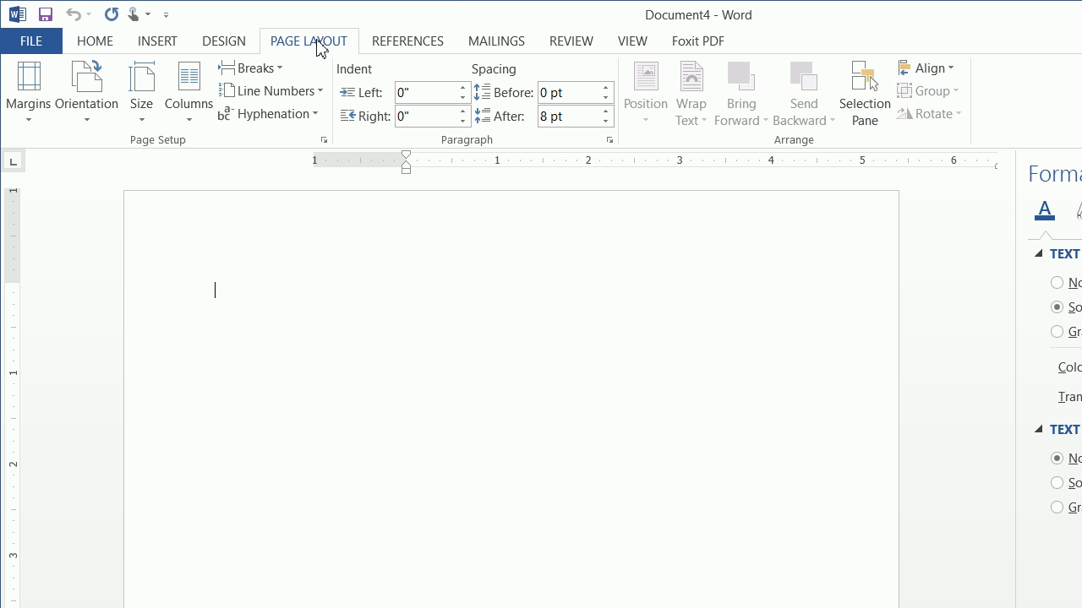
click(34, 99)
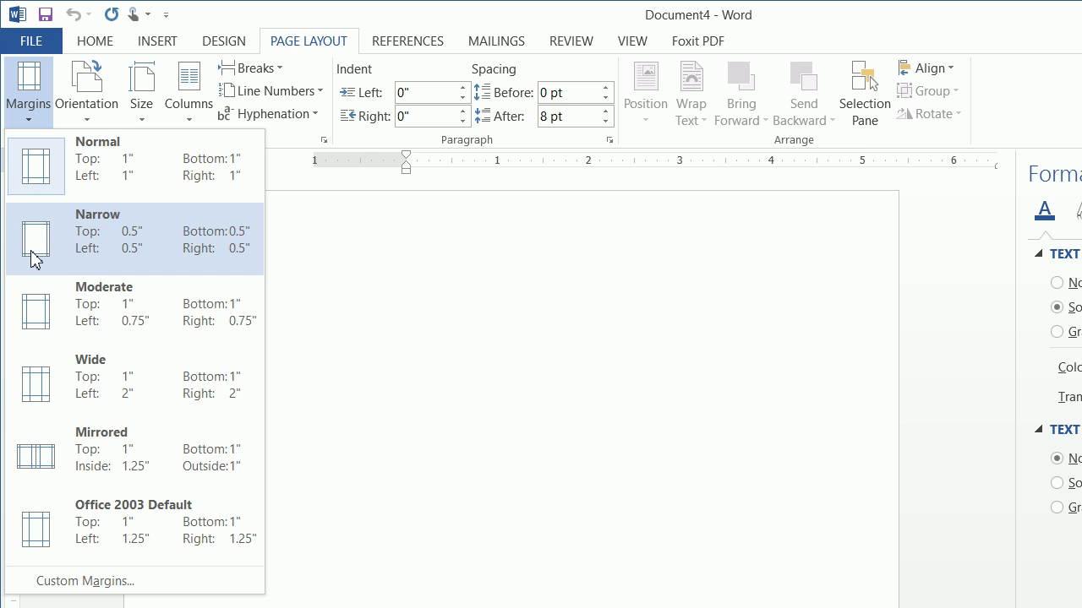
click(32, 258)
click(98, 103)
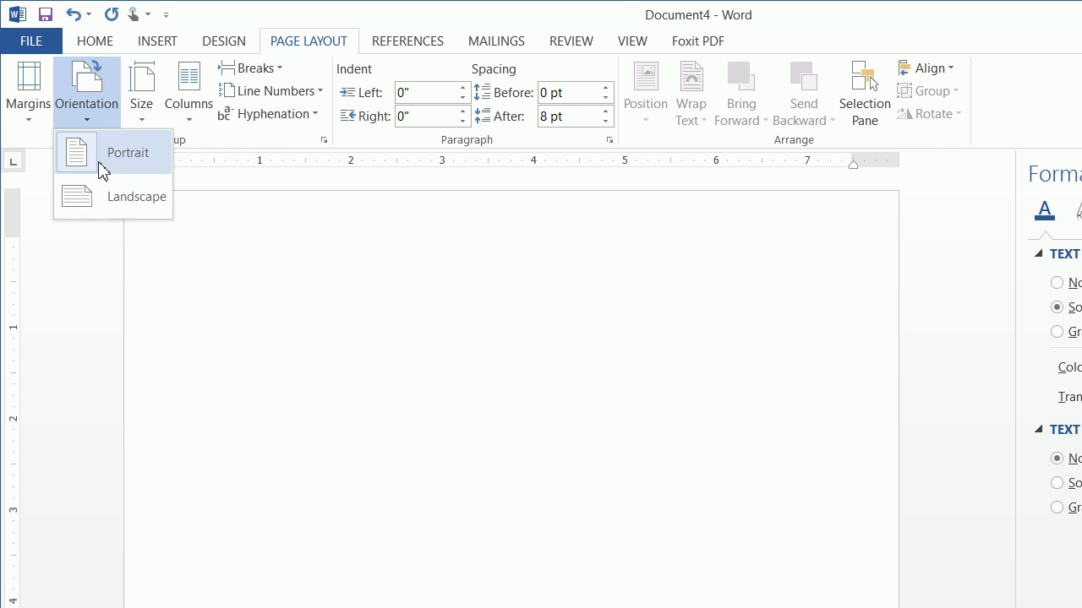
click(103, 222)
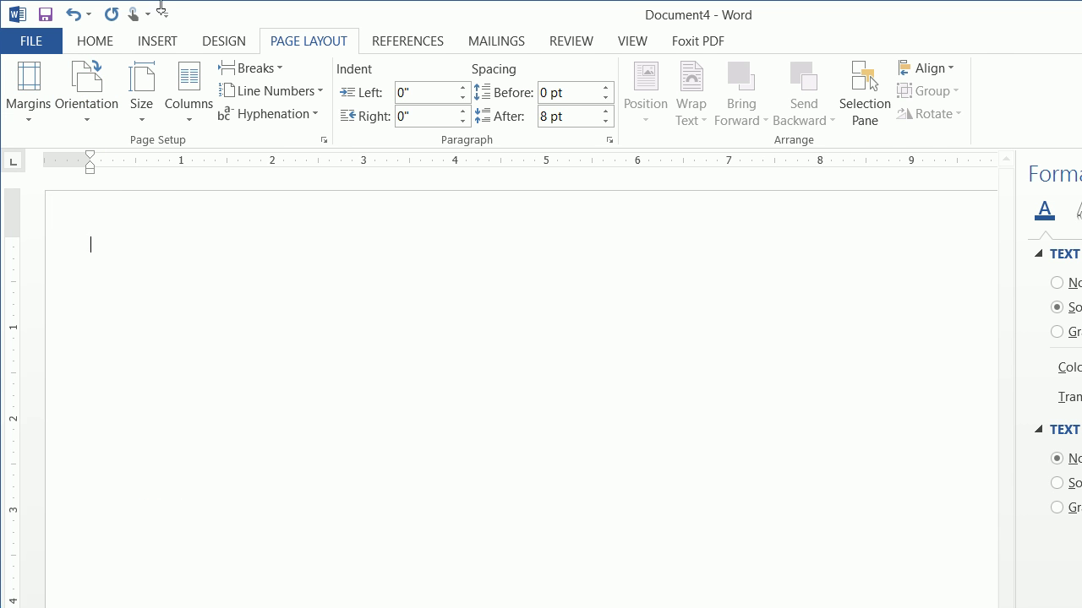
Step: Draw a rectangle near the top-left of the page
click(159, 42)
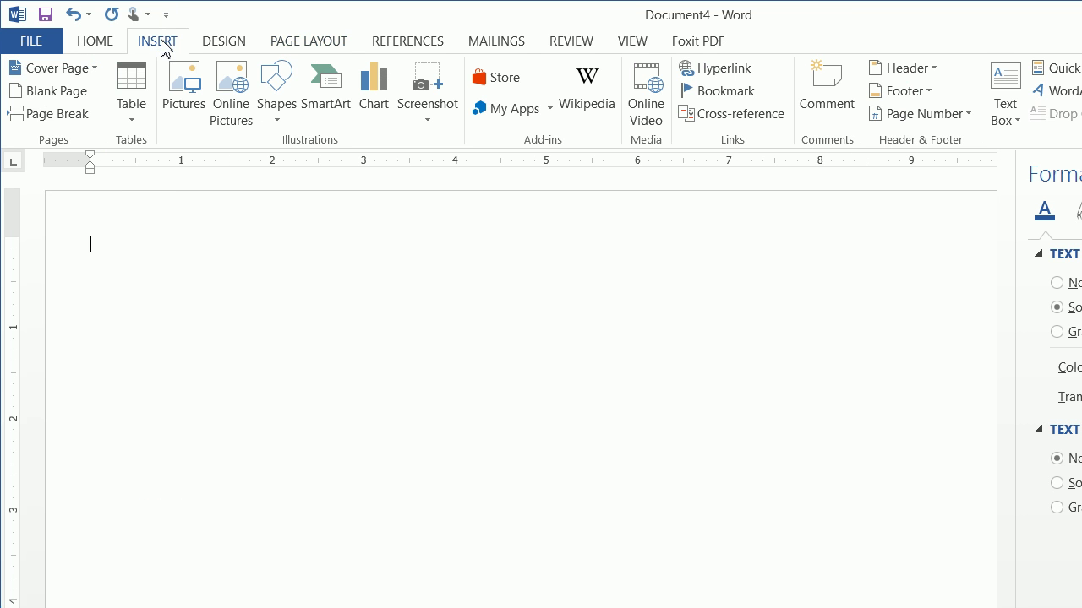
click(277, 97)
click(327, 163)
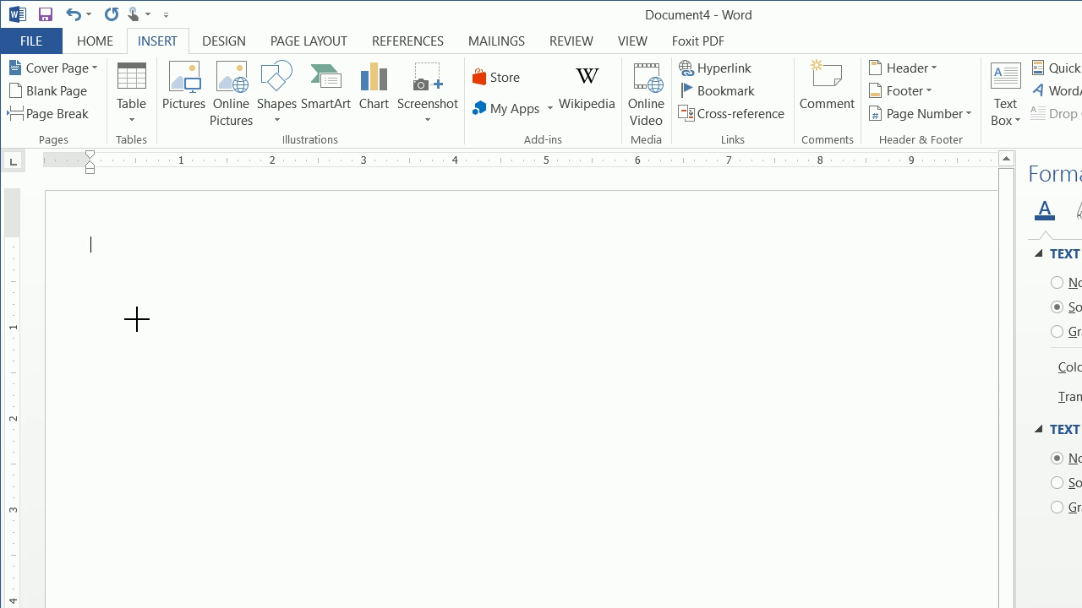
drag(109, 247, 202, 339)
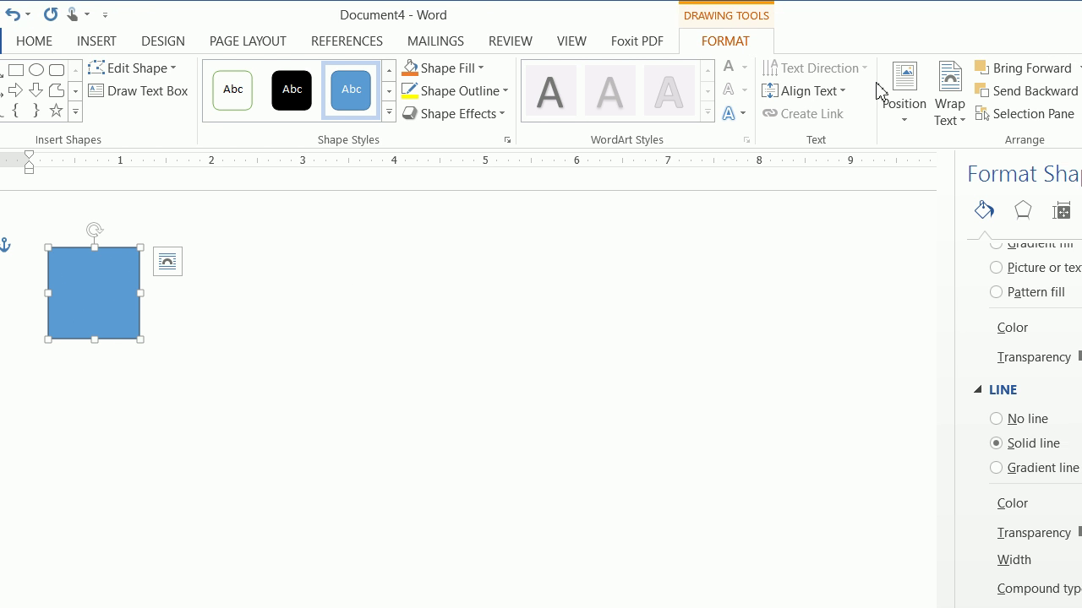
Step: Size the rectangle to 5" high by 7" wide and centre it on the page
click(947, 77)
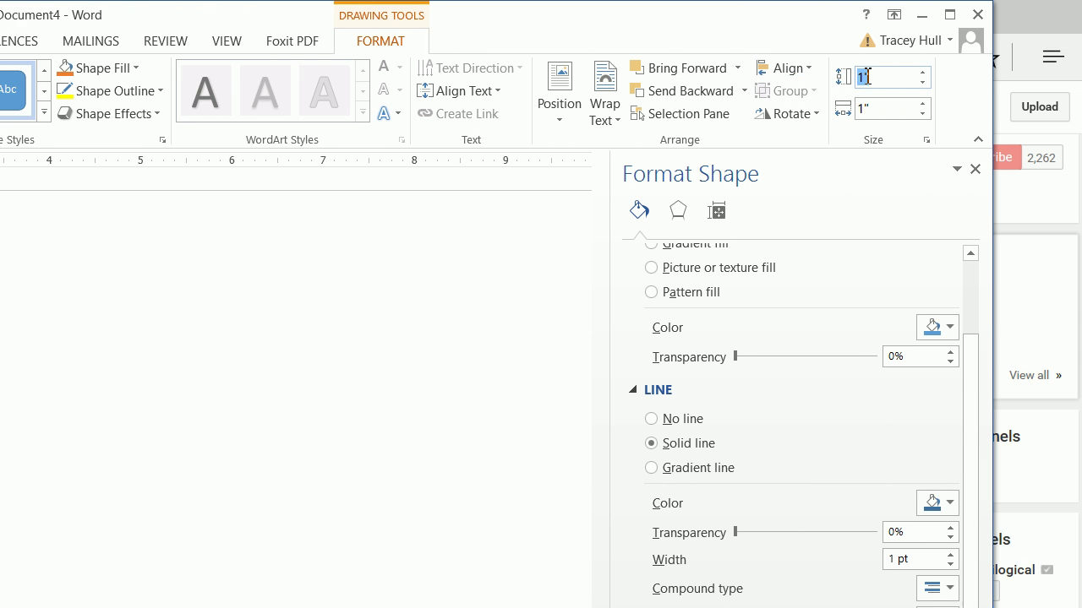
text(5)
click(945, 108)
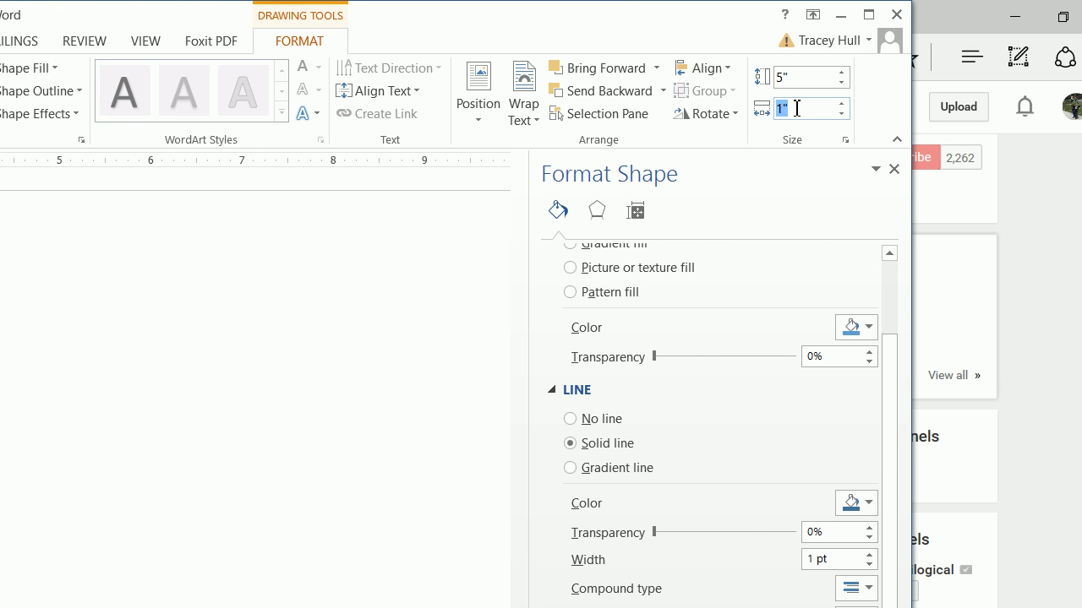
text(7)
key(Return)
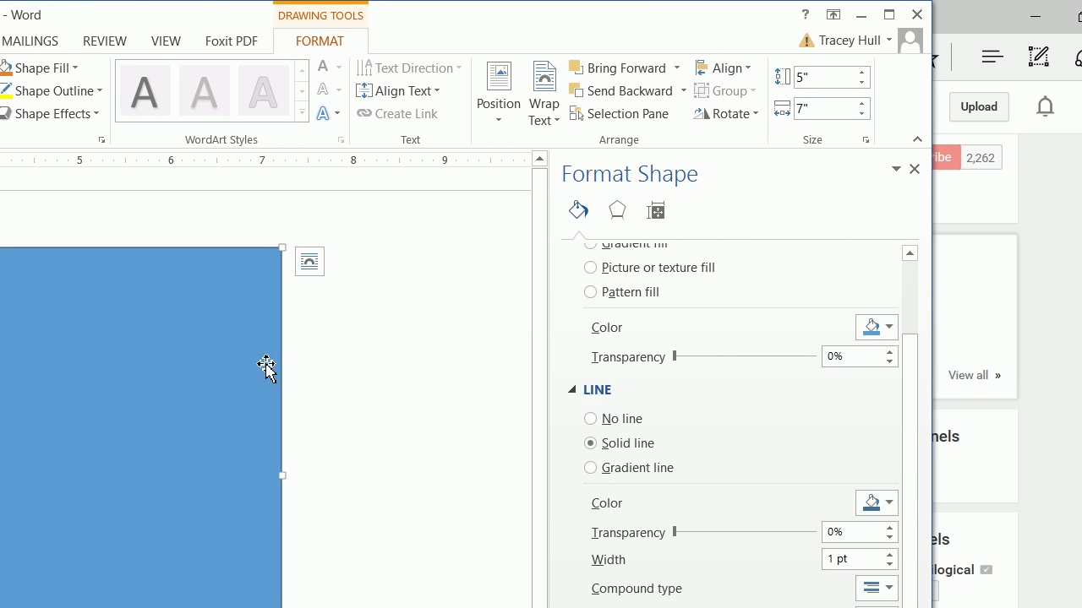
drag(23, 450, 90, 576)
drag(313, 436, 369, 398)
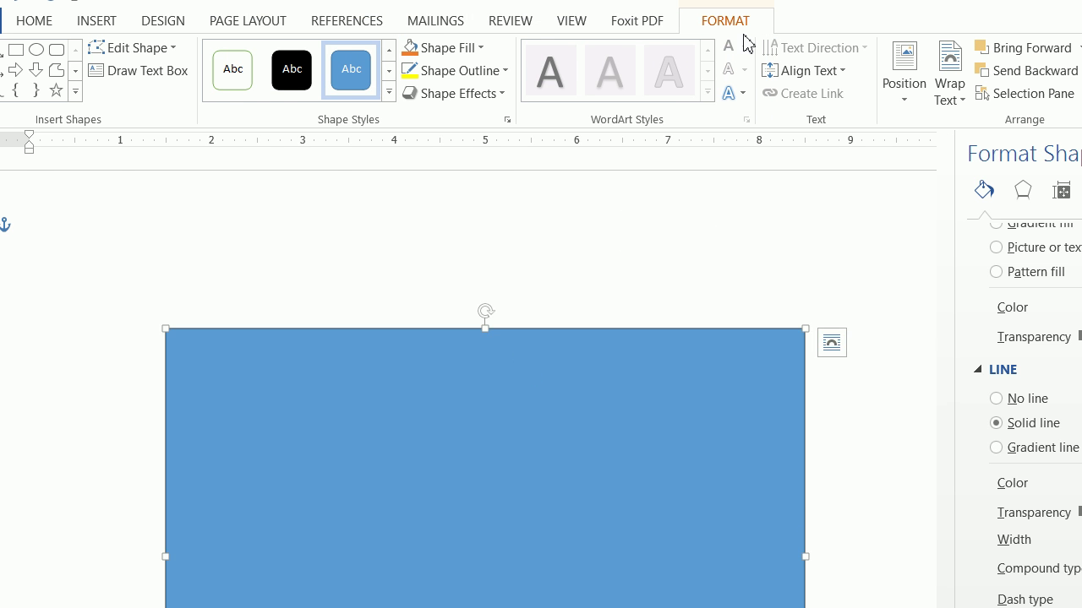
Step: Give the rectangle a yellow outline with a Thick Thin compound line style
click(490, 95)
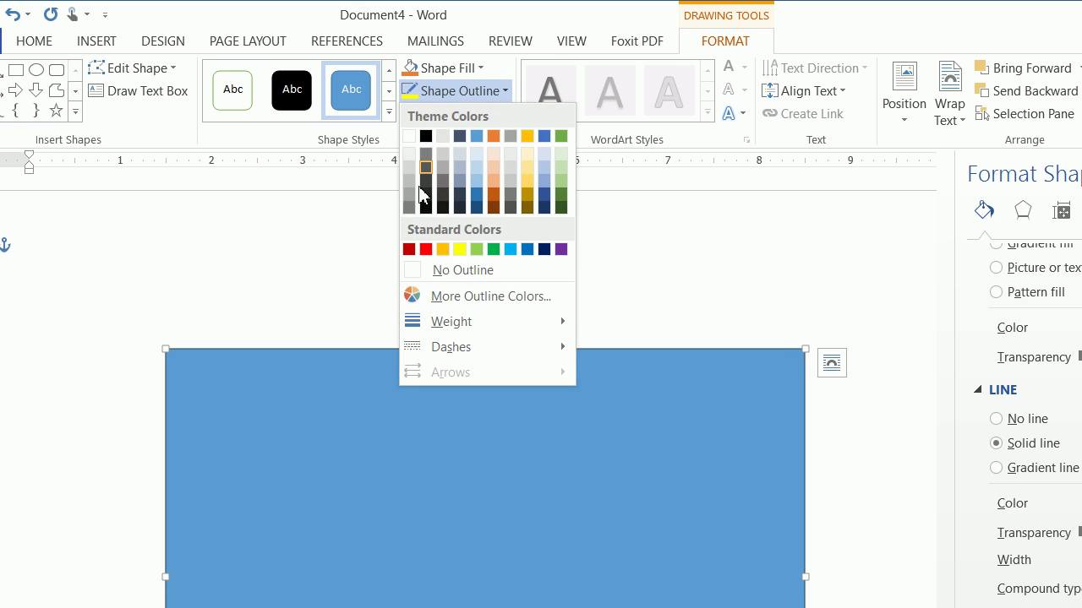
click(462, 249)
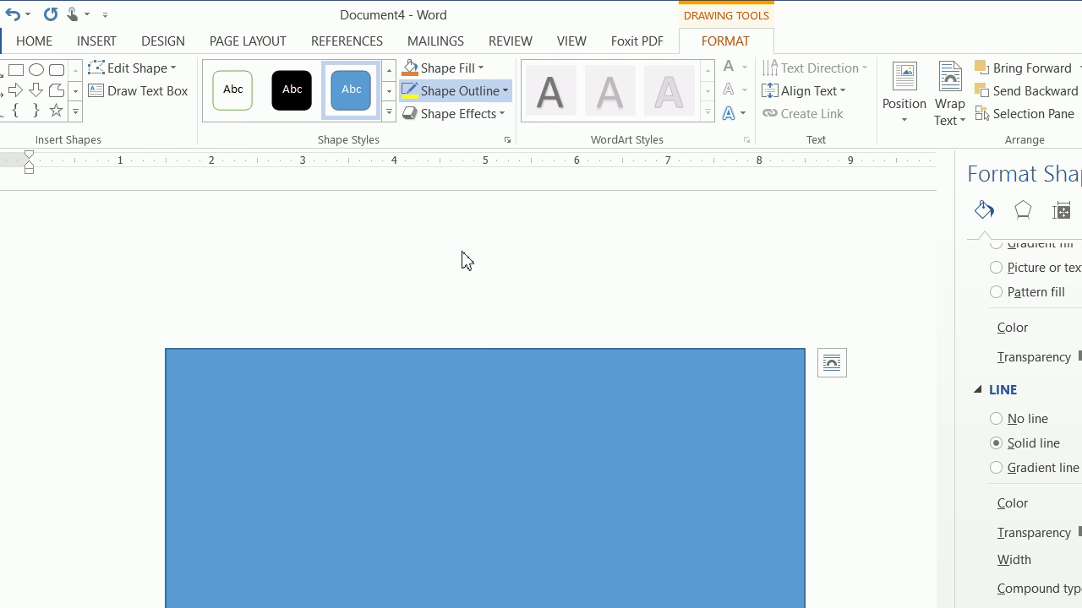
click(475, 93)
mouse_move(444, 321)
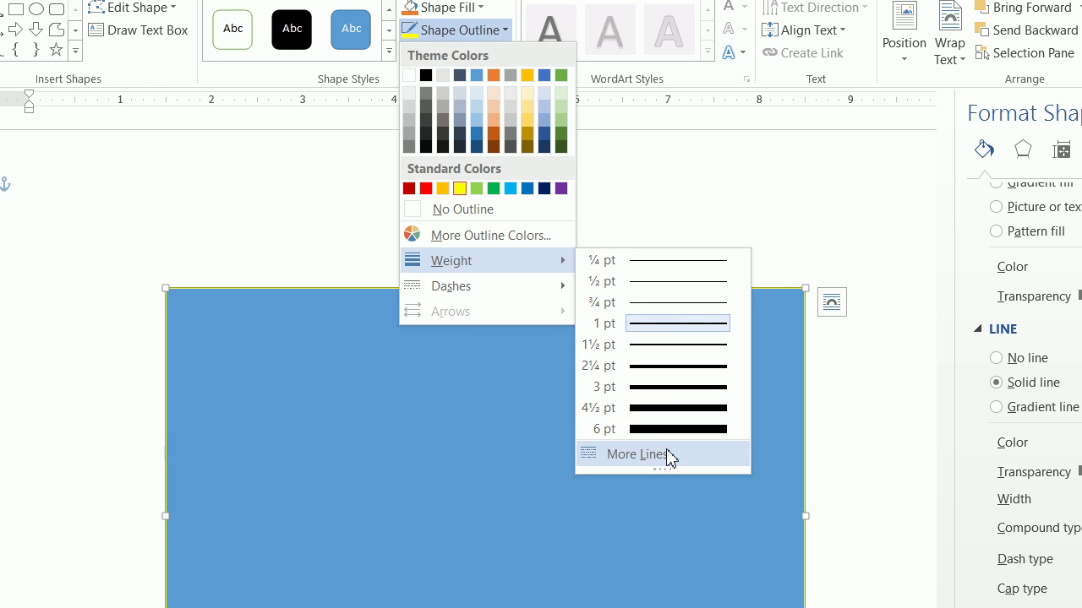
click(666, 495)
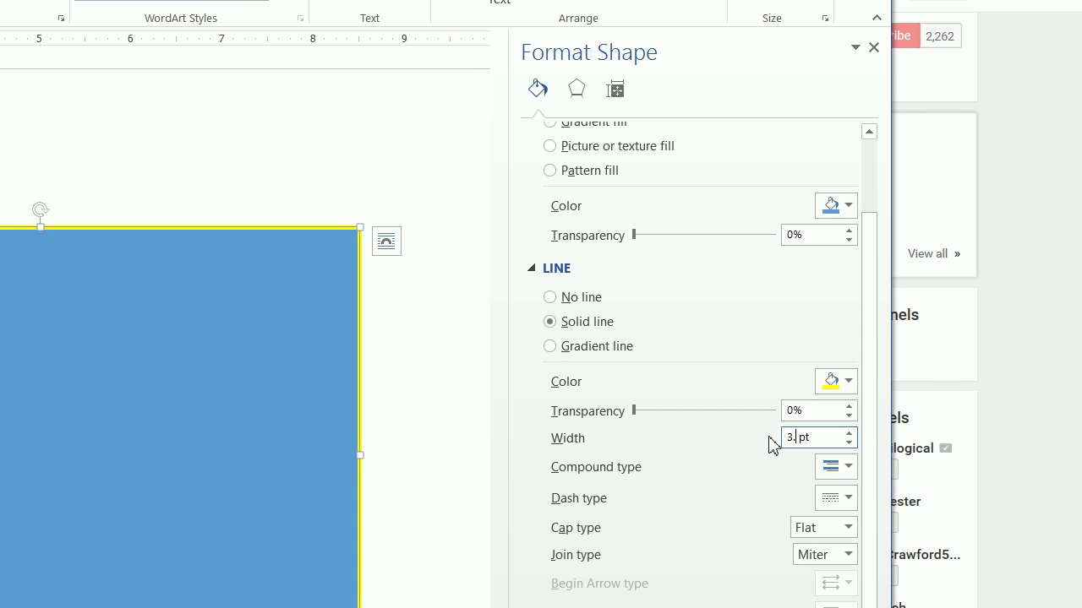
click(832, 466)
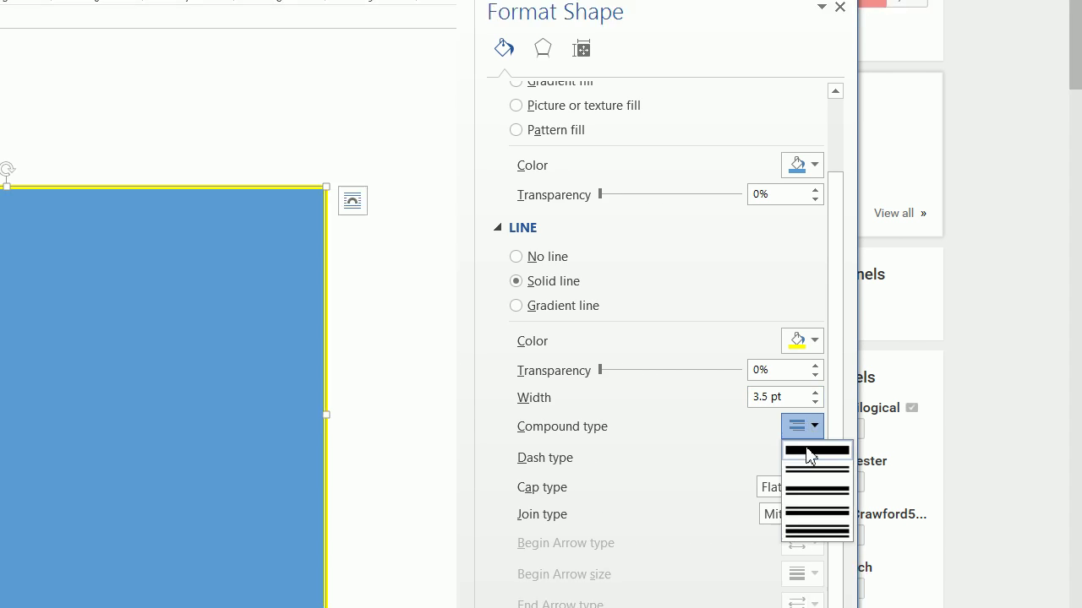
click(804, 457)
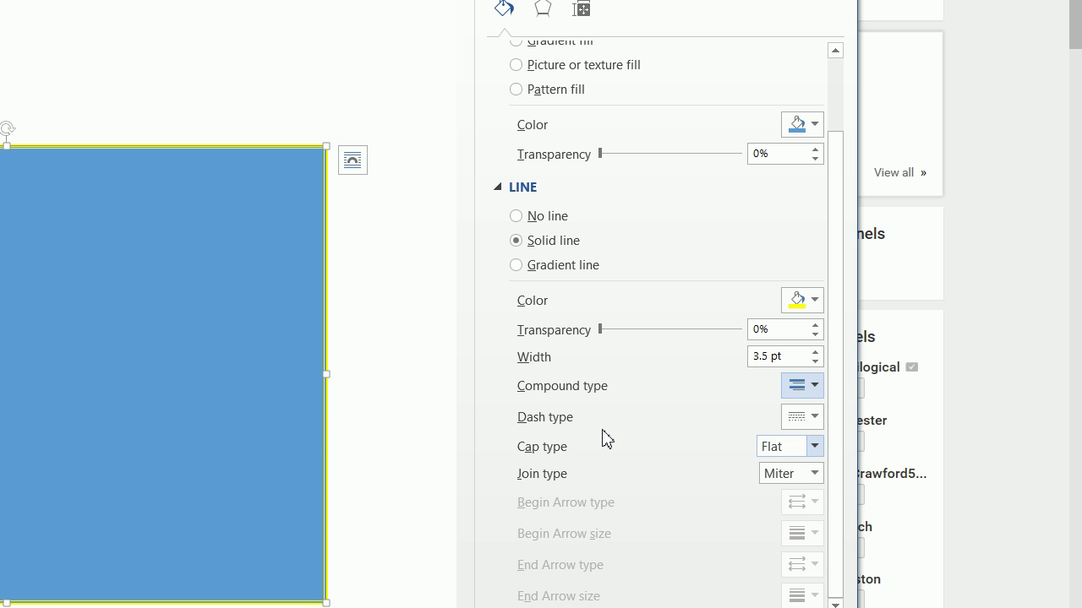
click(348, 130)
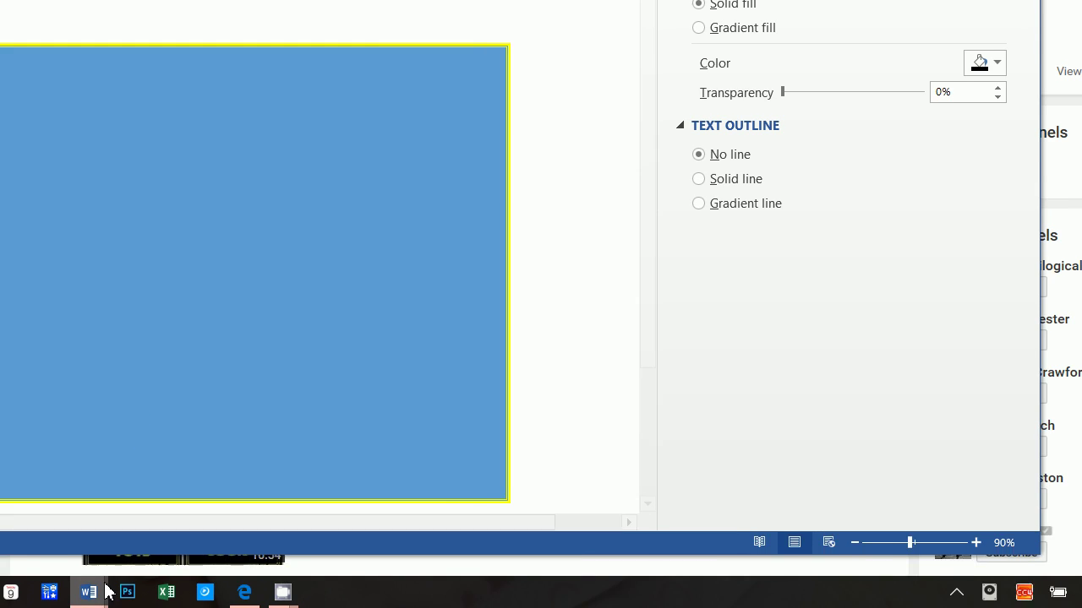
Step: Switch to the finished 7th birthday invitation with the yellow-bordered starfield card
mouse_move(179, 577)
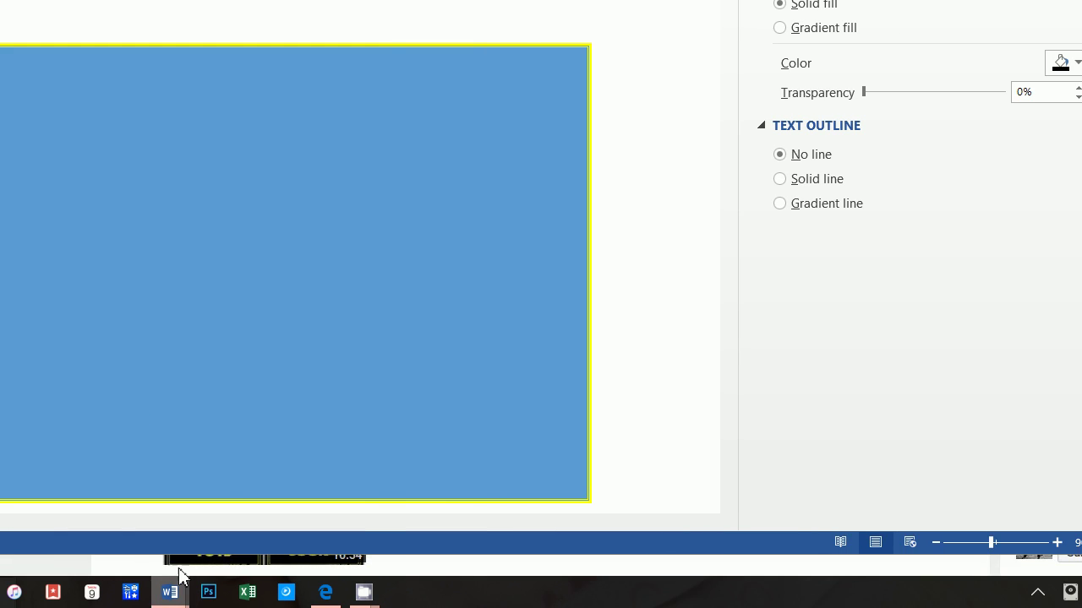
click(228, 545)
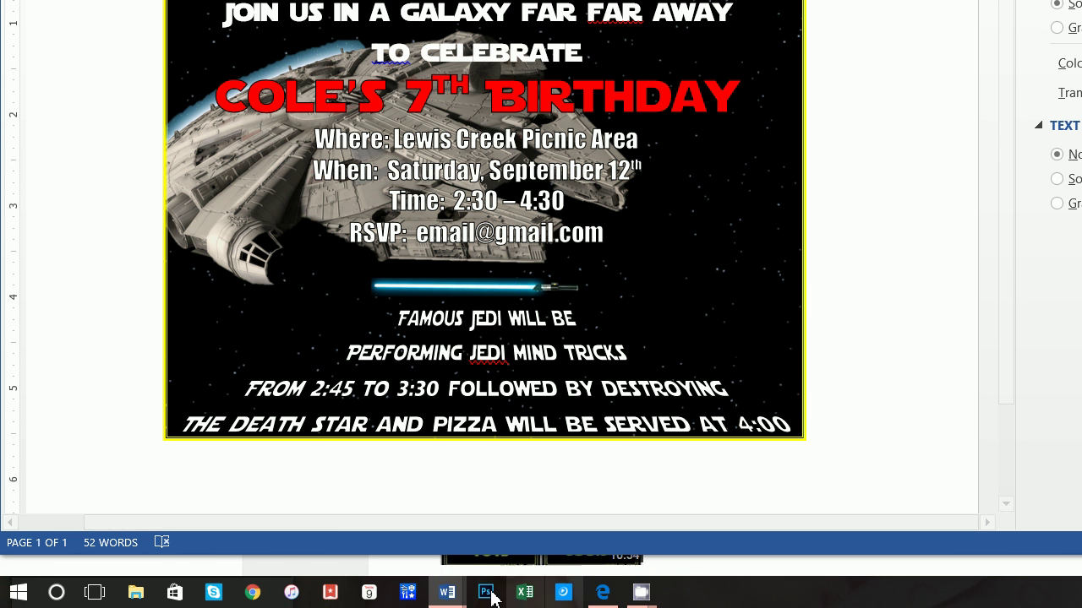
Step: In Edge, search Google for 'space background stars' and show the image results
click(507, 602)
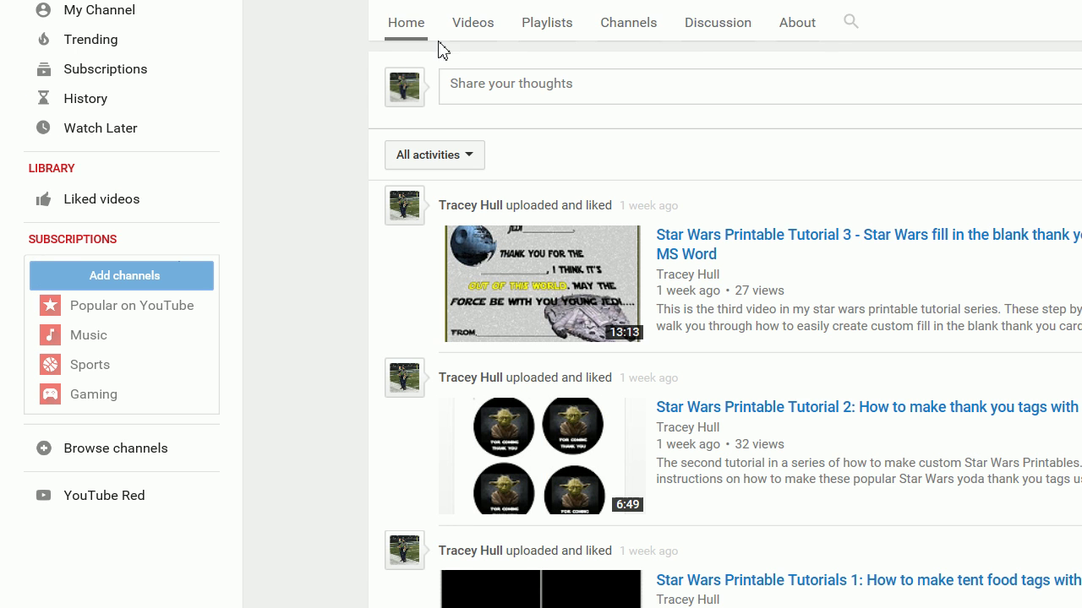
click(417, 63)
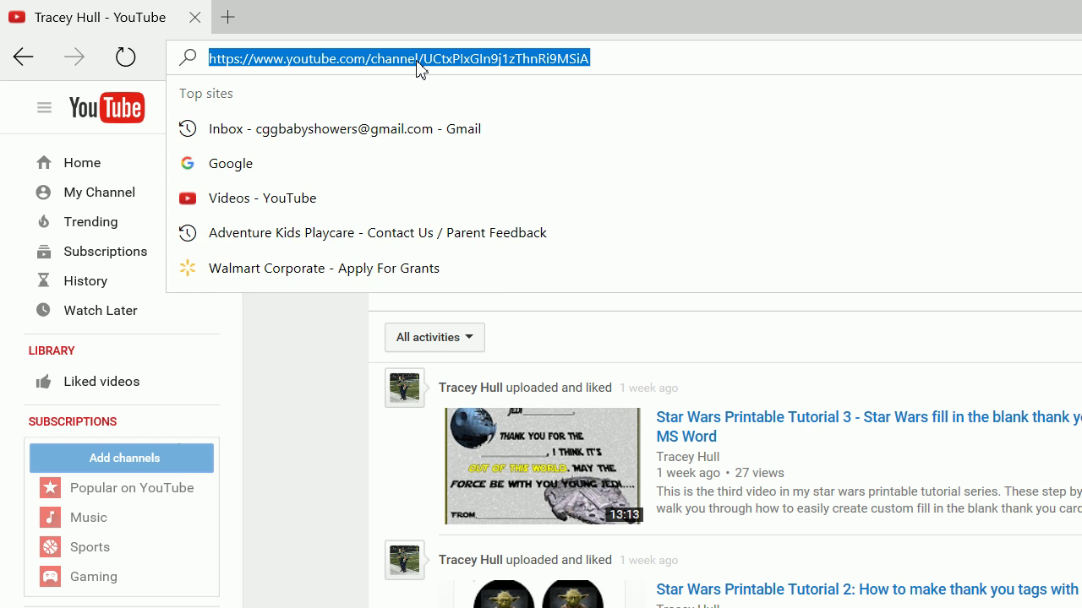
text(google.com/)
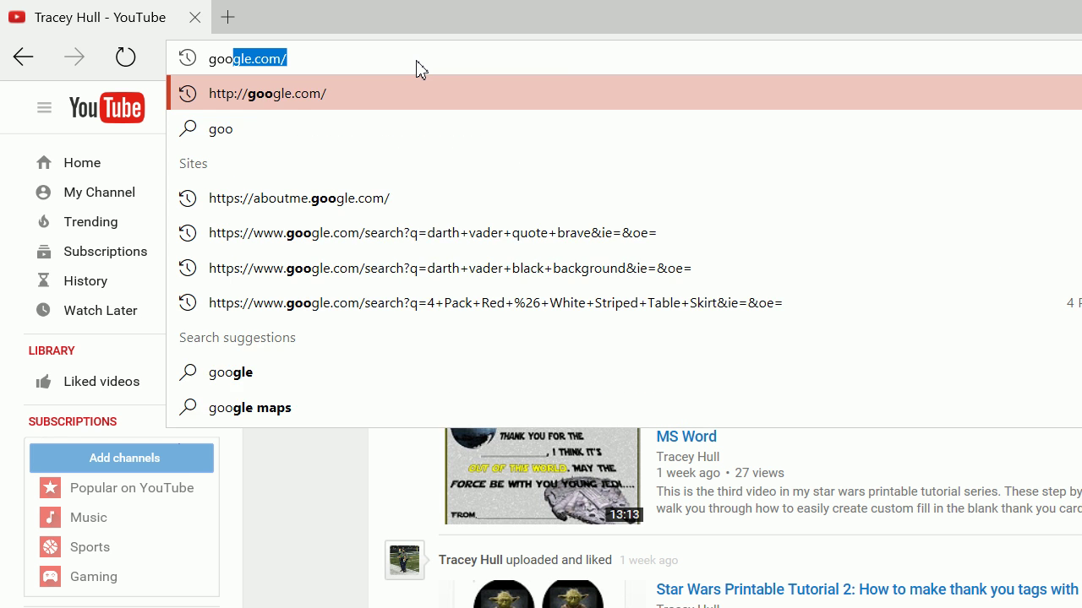
key(Return)
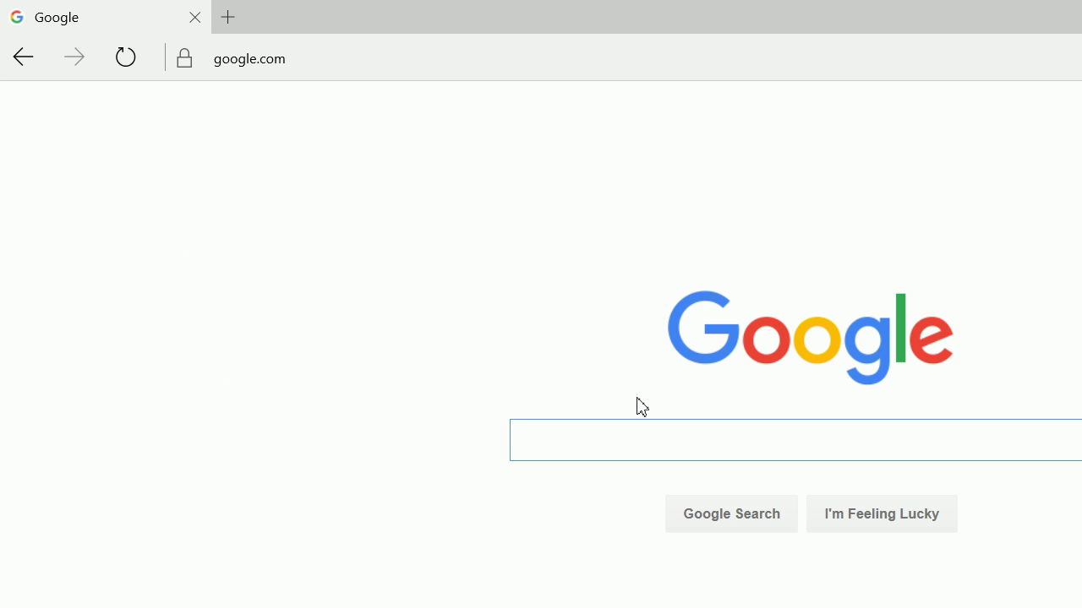
text(space)
key(Down)
key(Return)
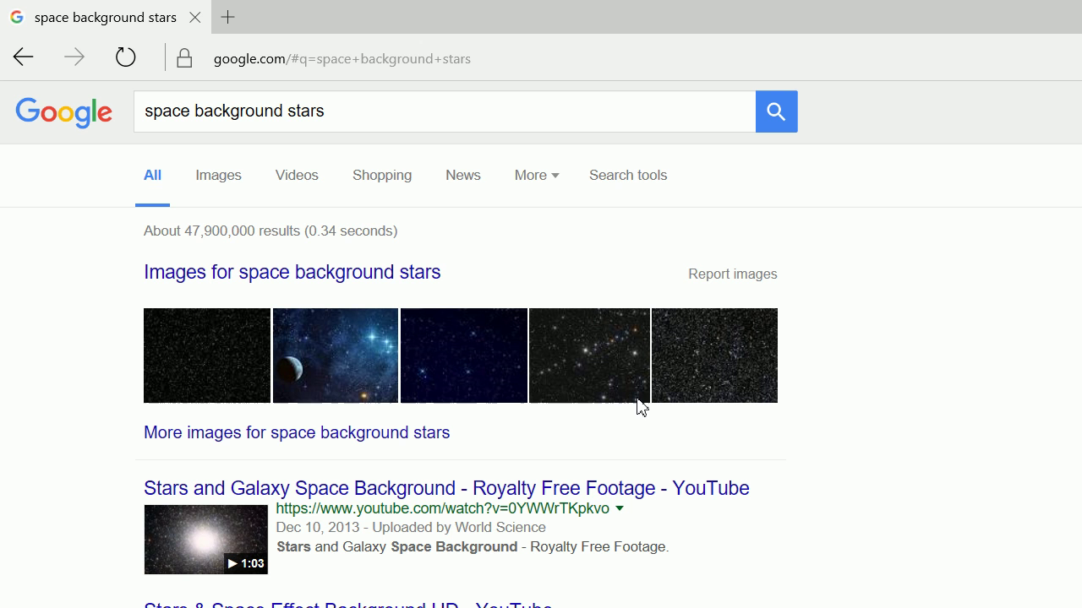
click(204, 188)
Step: Save a sparse black 600 × 451 starfield image from the related results as a PNG
click(203, 305)
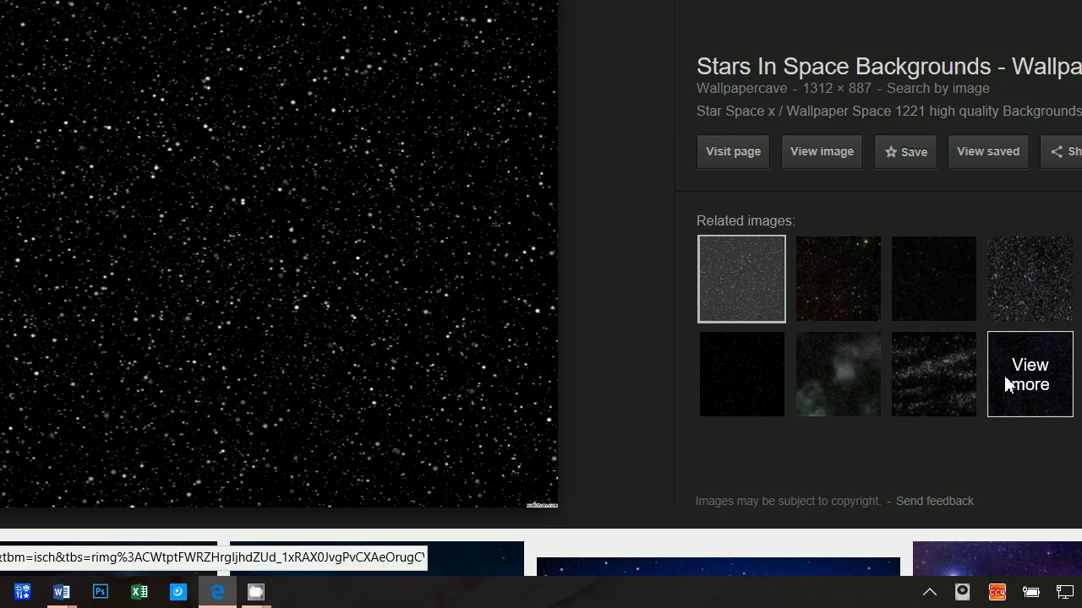
click(853, 385)
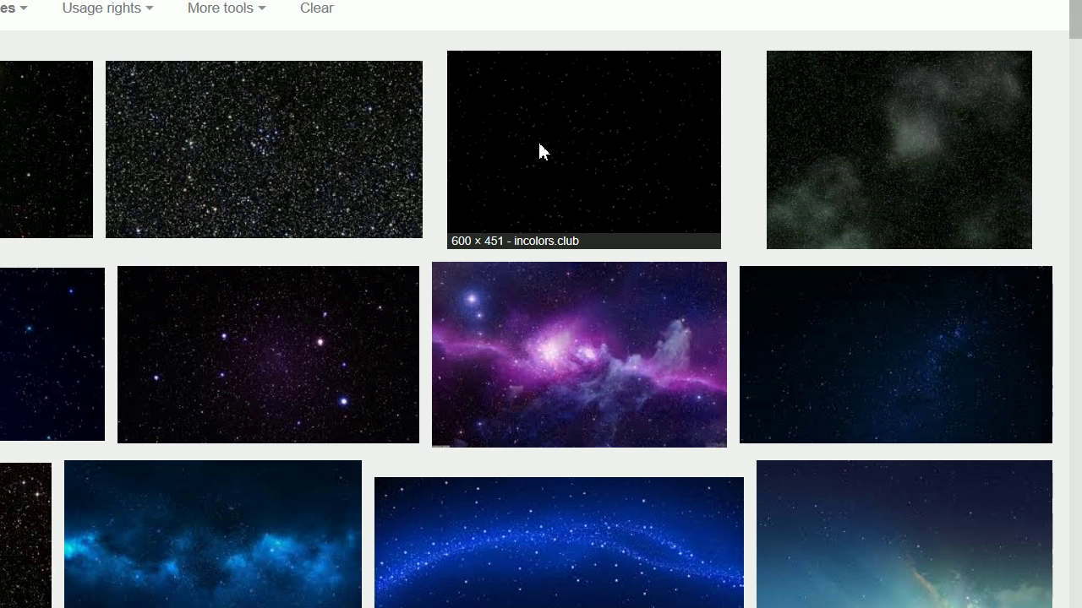
click(539, 97)
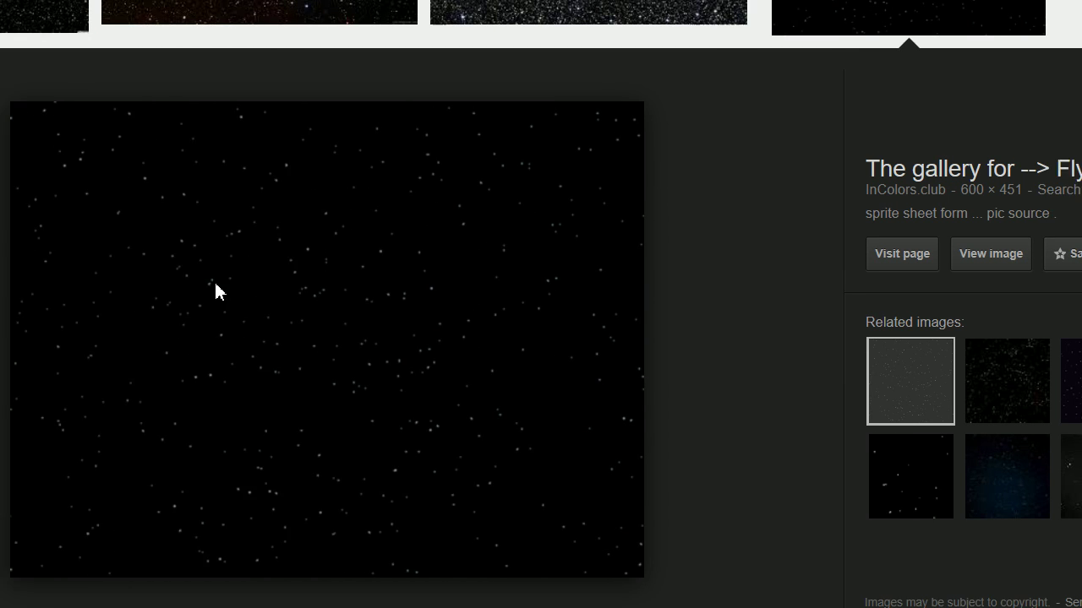
right_click(140, 279)
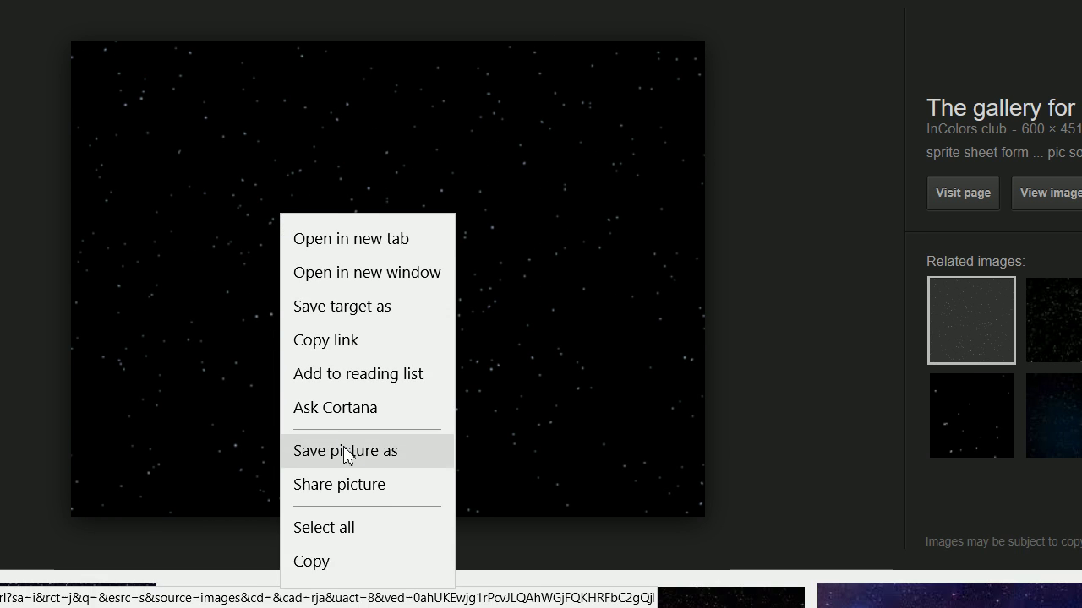
click(345, 511)
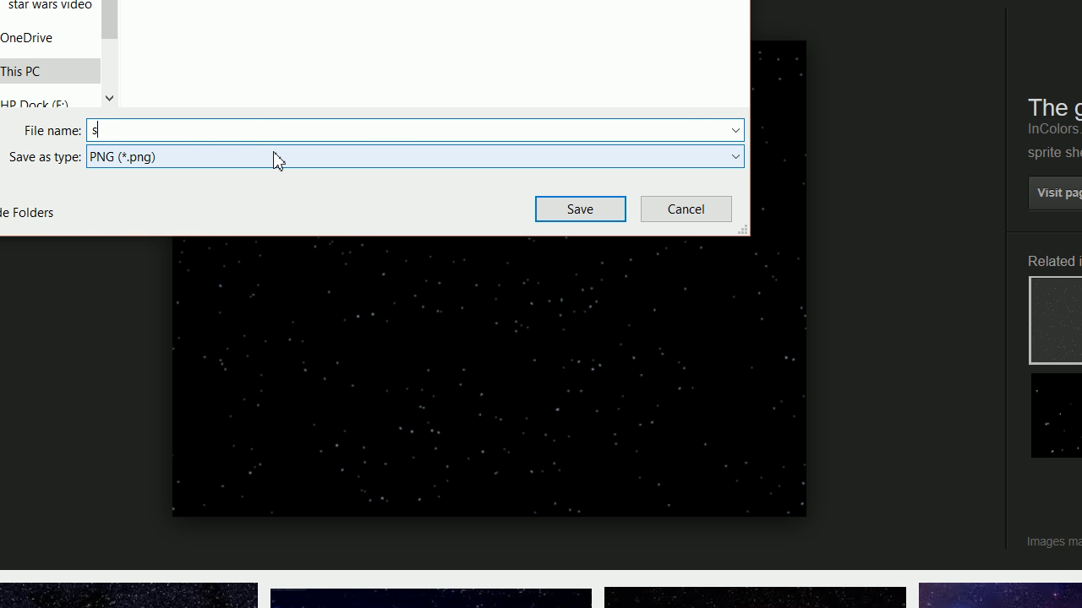
text(spac)
key(Return)
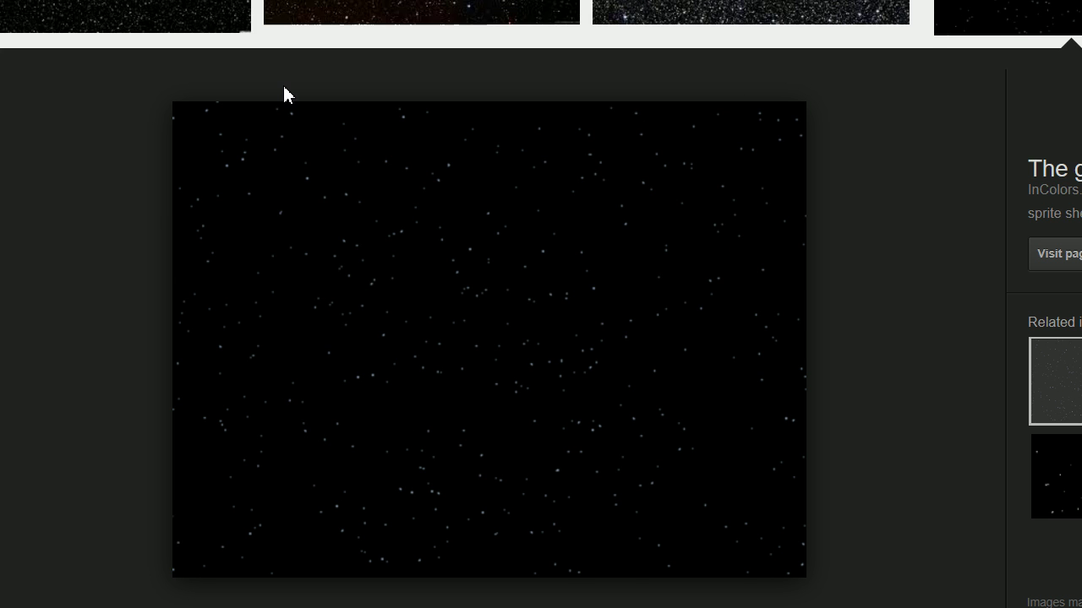
click(286, 68)
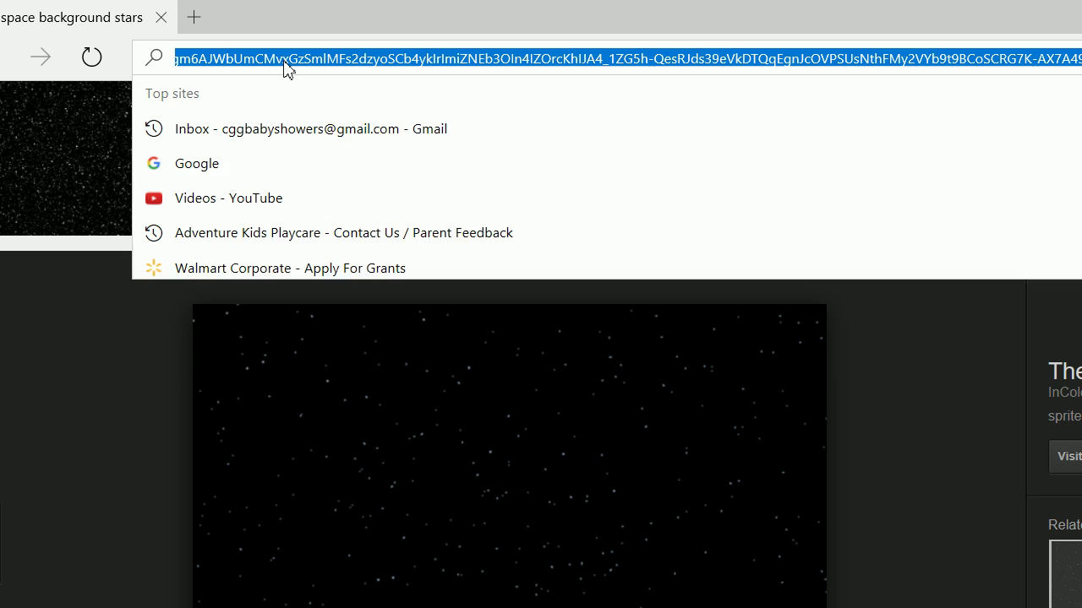
Step: Search Google Images for 'millennium falcon'
text(google)
key(Return)
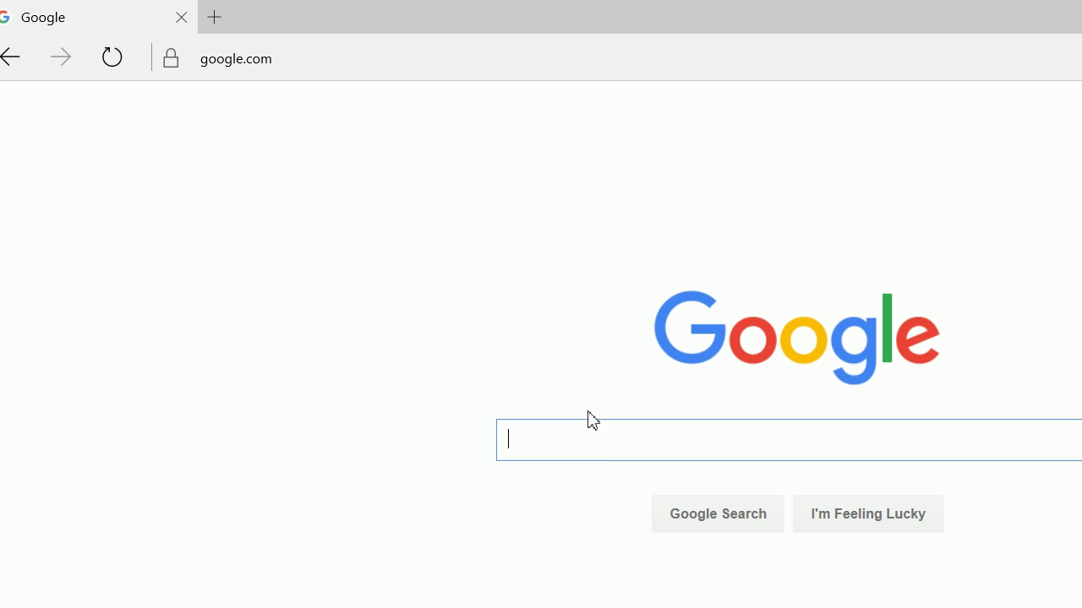
text(mille)
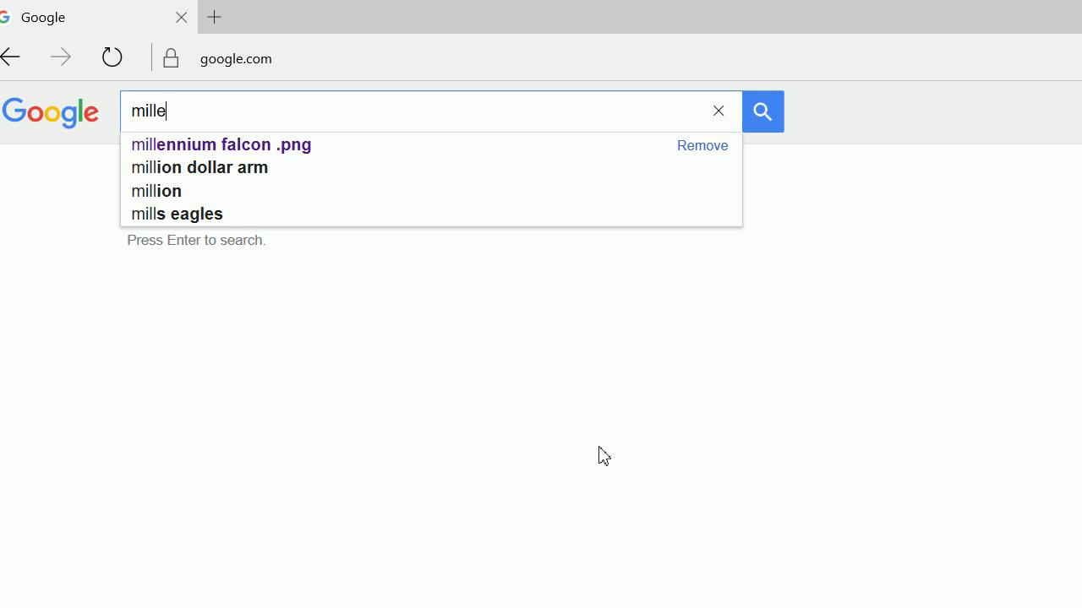
key(Down)
key(BackSpace)
key(BackSpace)
key(BackSpace)
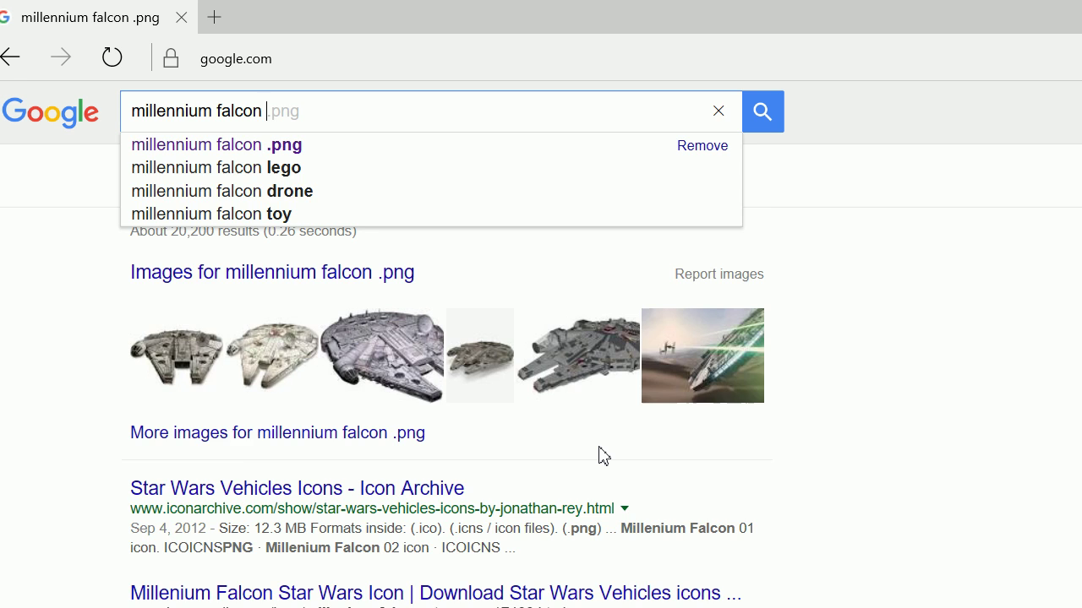
key(Return)
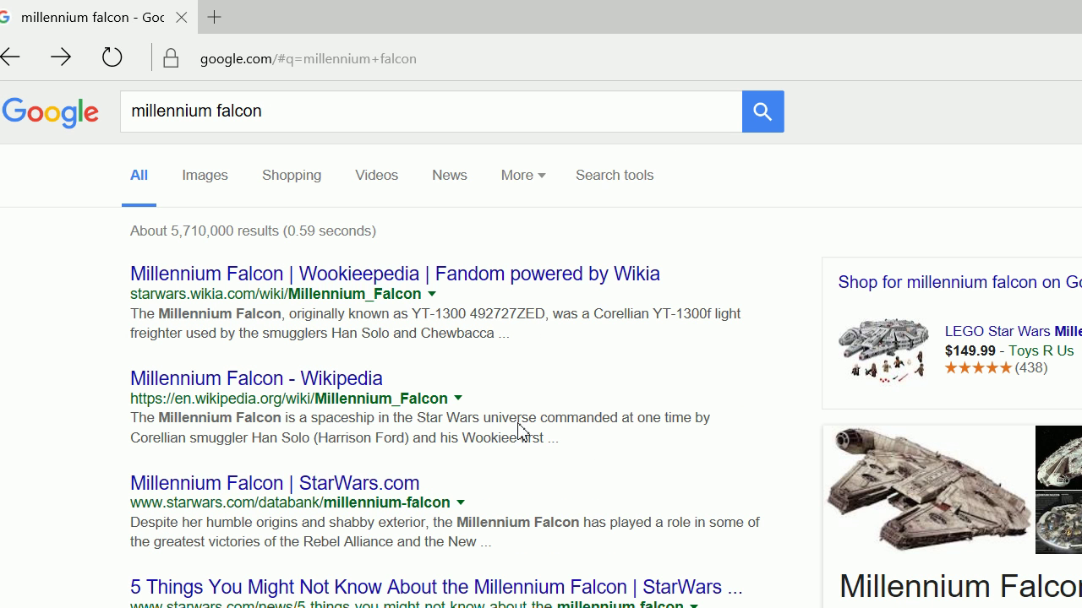
click(218, 176)
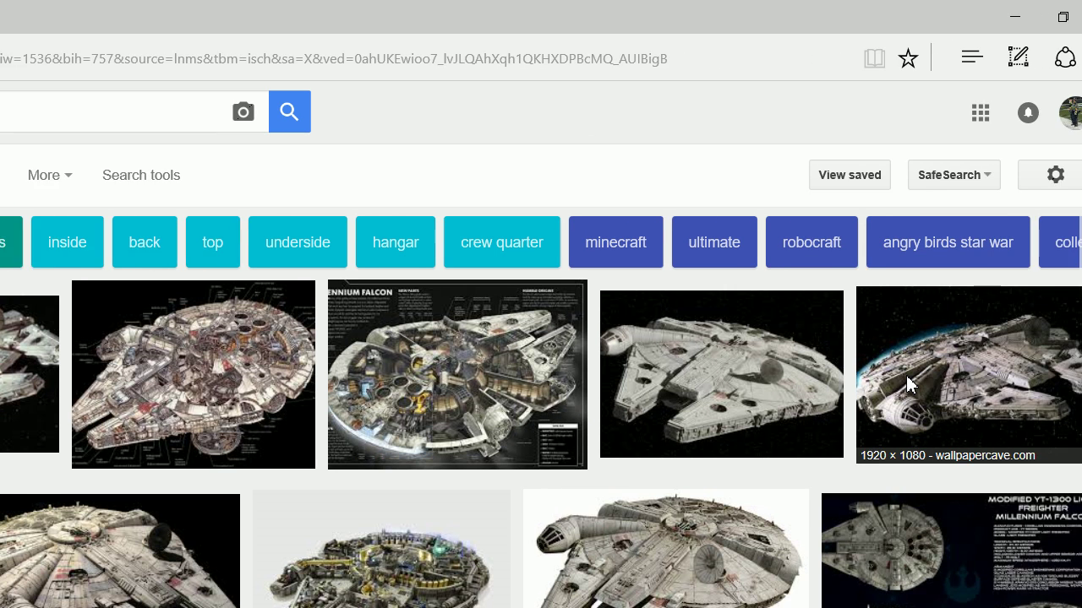
Step: Save the 1920 × 1080 Falcon-over-starfield wallpaper as a JPEG
click(878, 375)
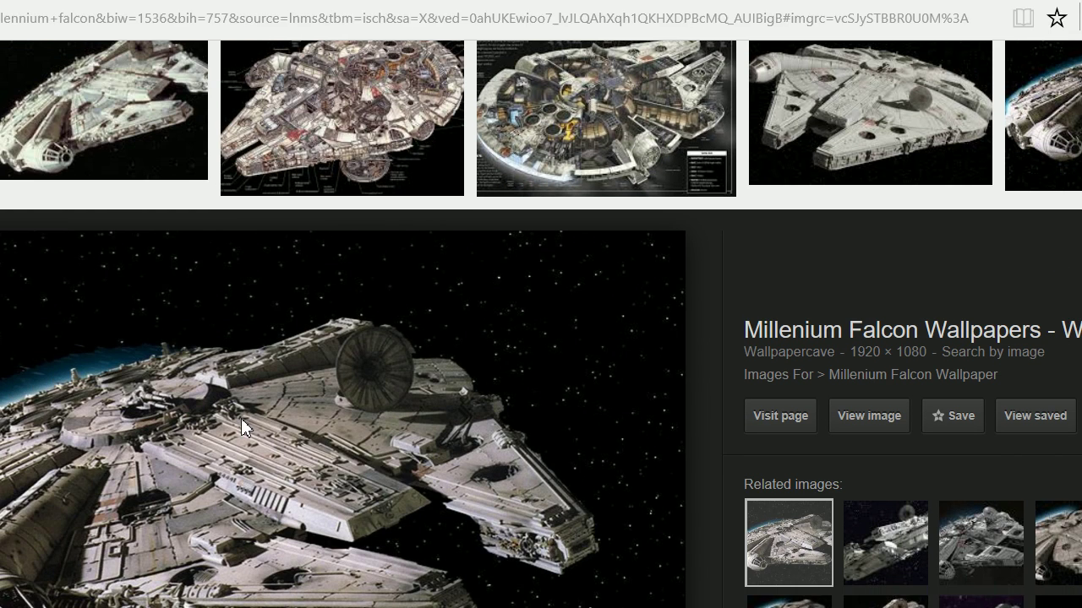
right_click(241, 418)
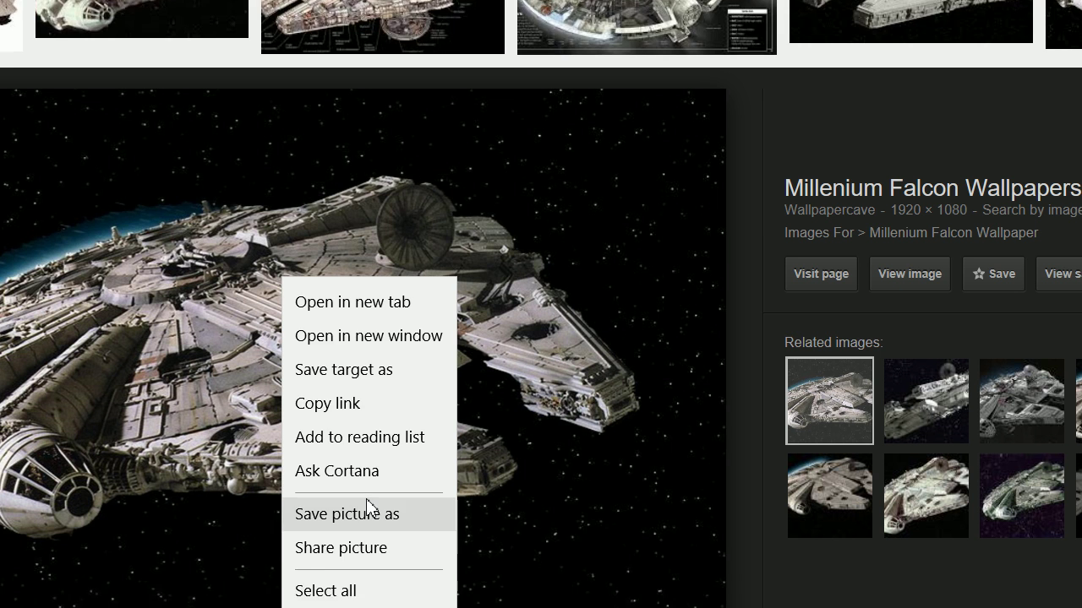
click(366, 505)
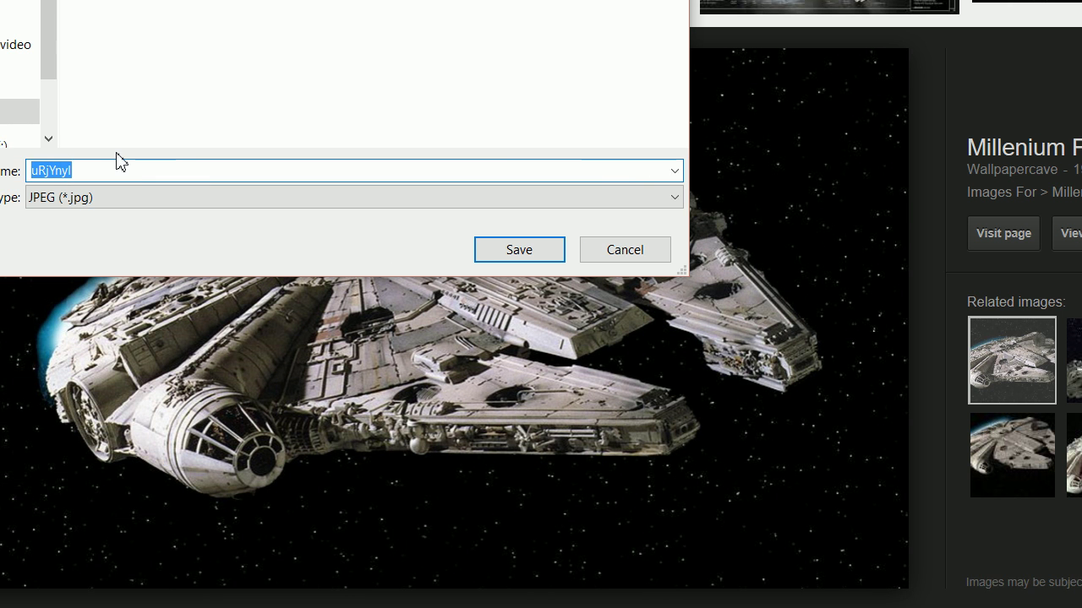
text(mill)
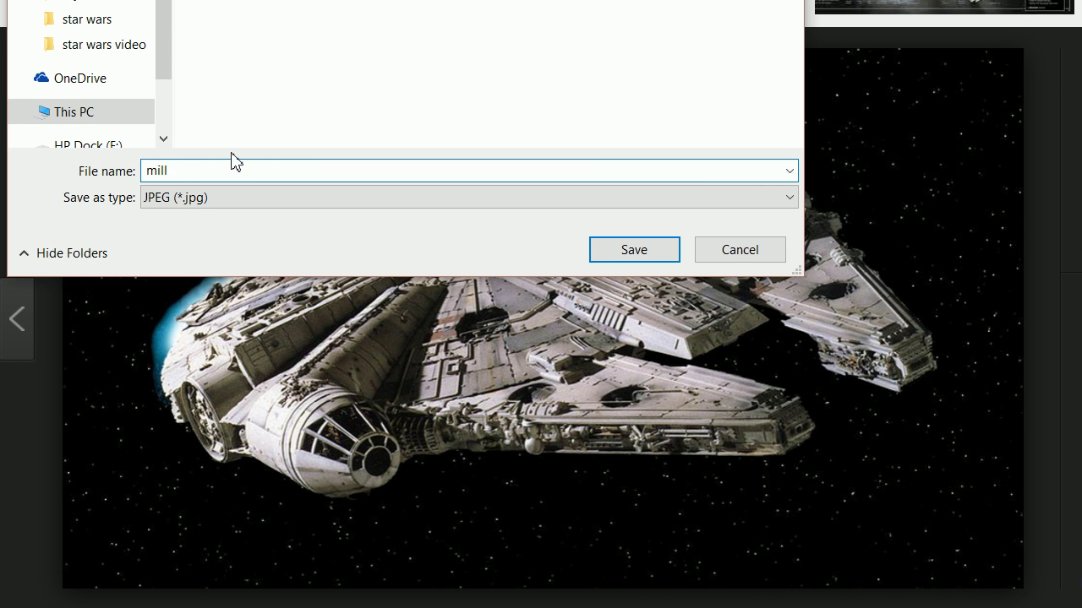
key(Return)
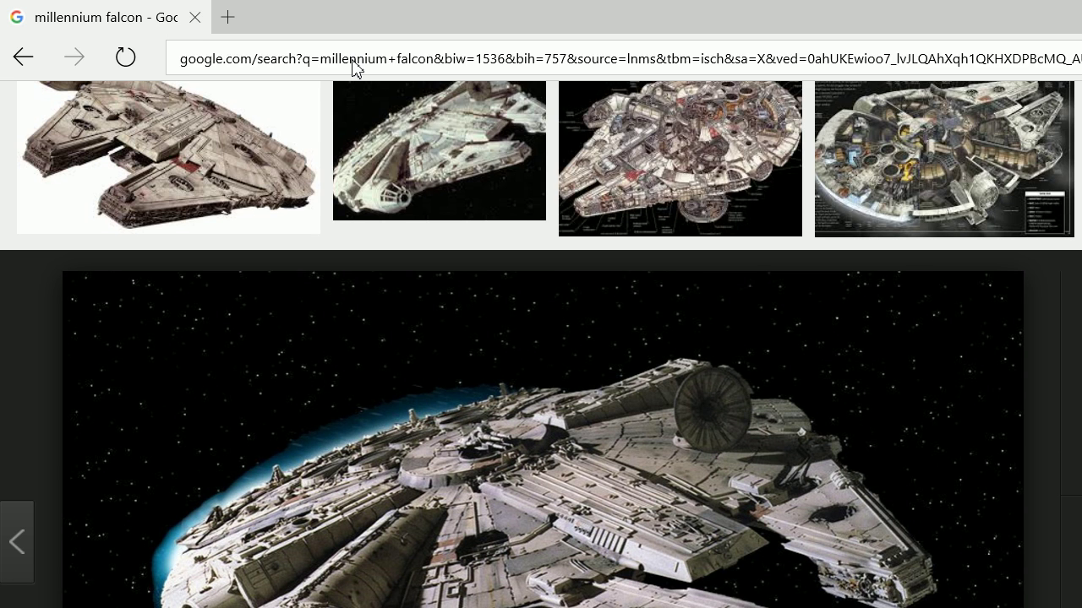
Step: Search Google for 'blue light saber' and browse the image results
click(353, 67)
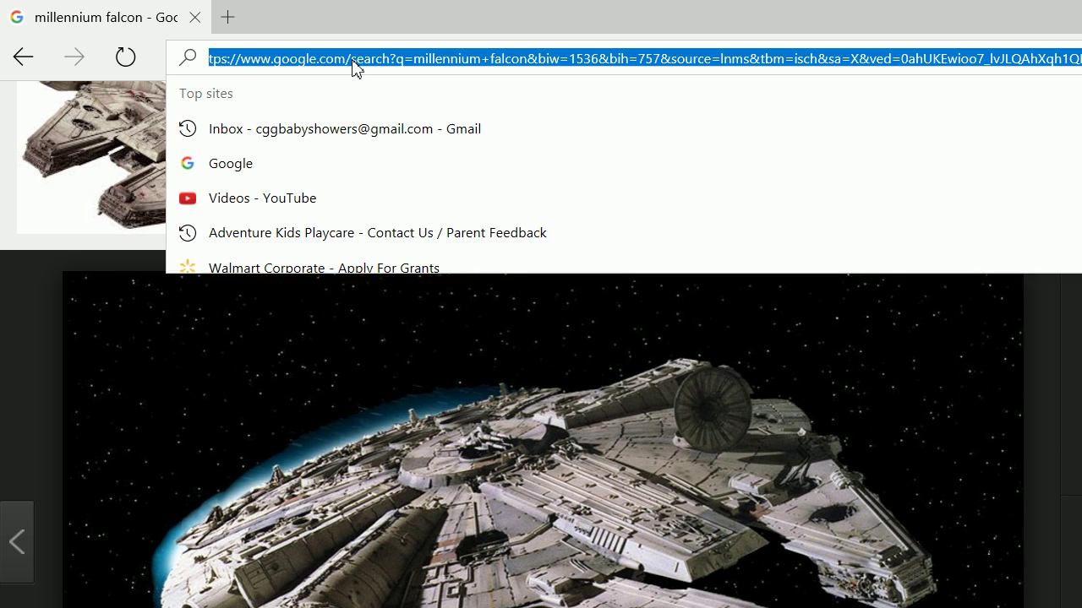
text(blue li)
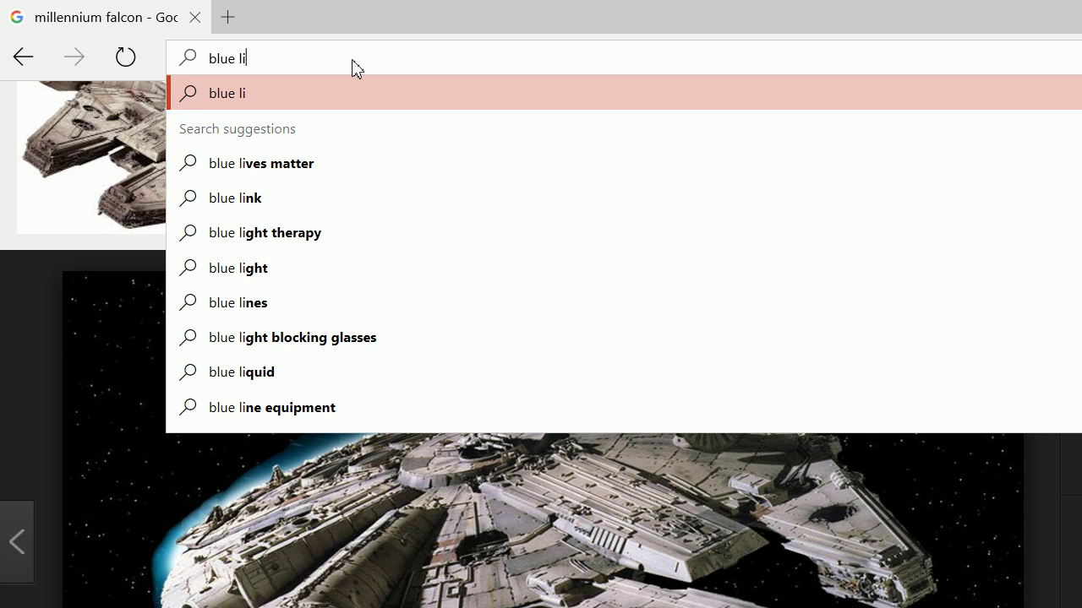
text(ght sa)
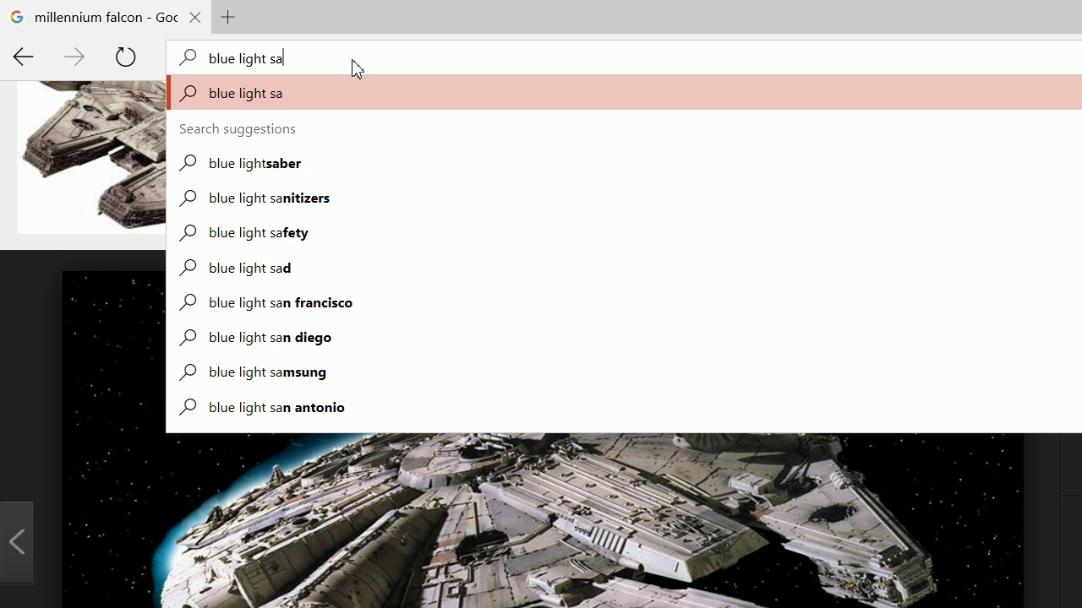
text(ber)
key(Return)
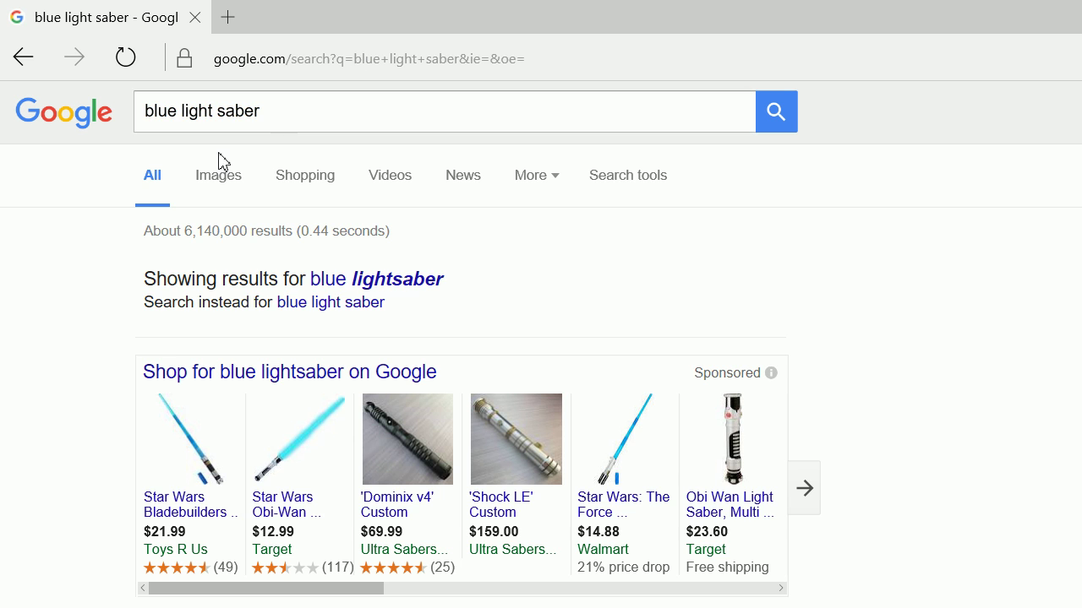
scroll(596, 447, down, 2)
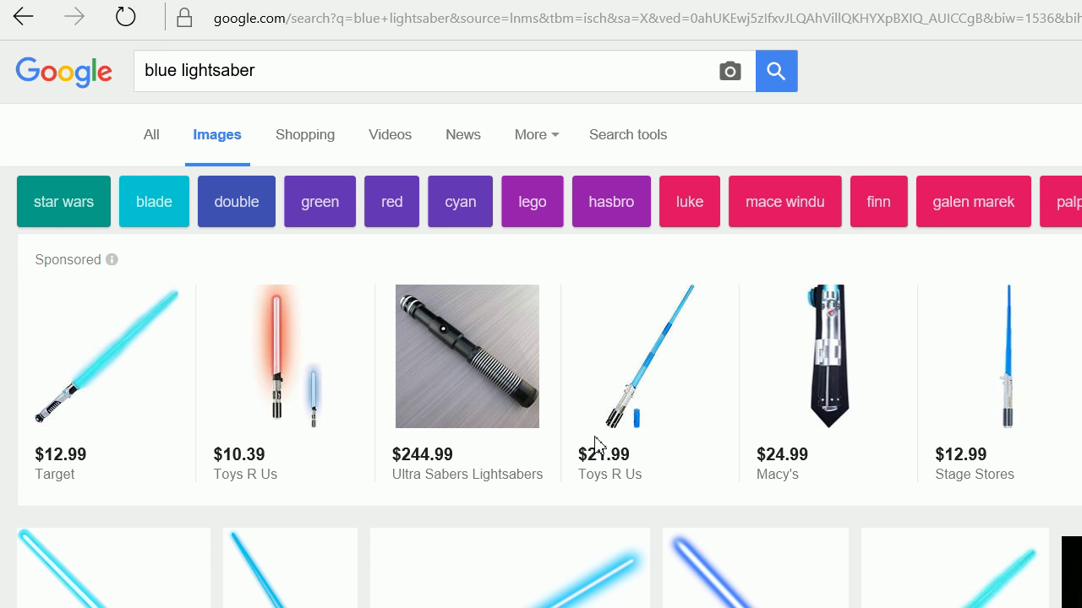
scroll(617, 456, down, 5)
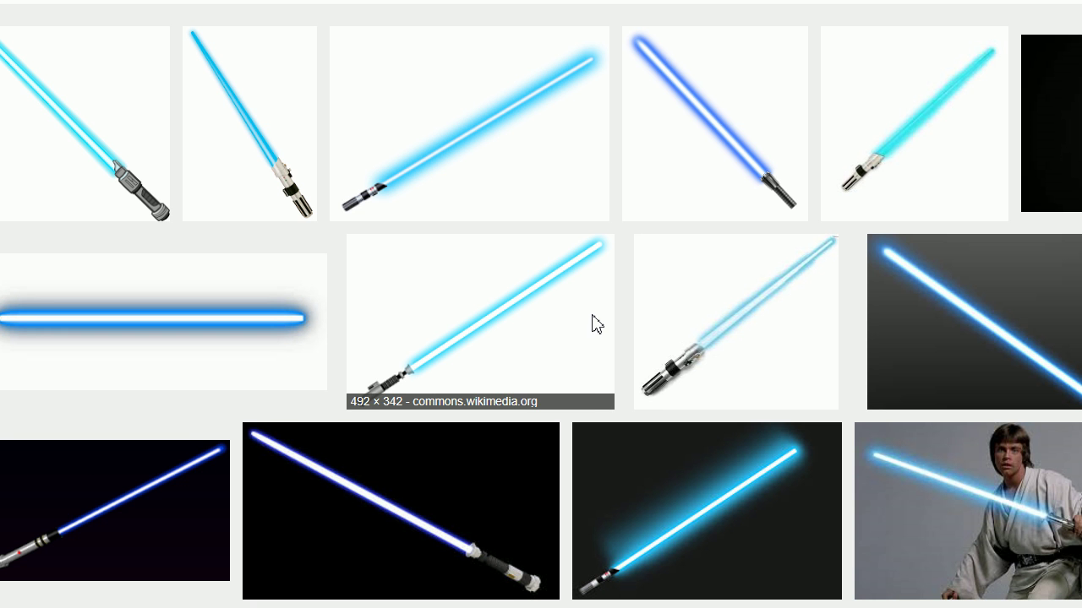
scroll(595, 323, down, 3)
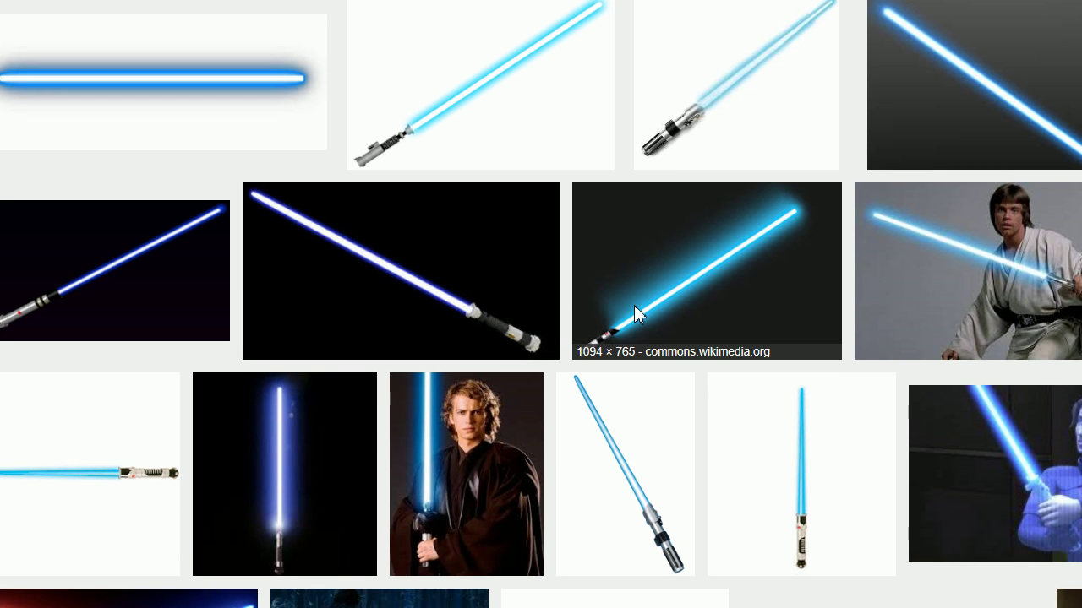
scroll(668, 309, down, 2)
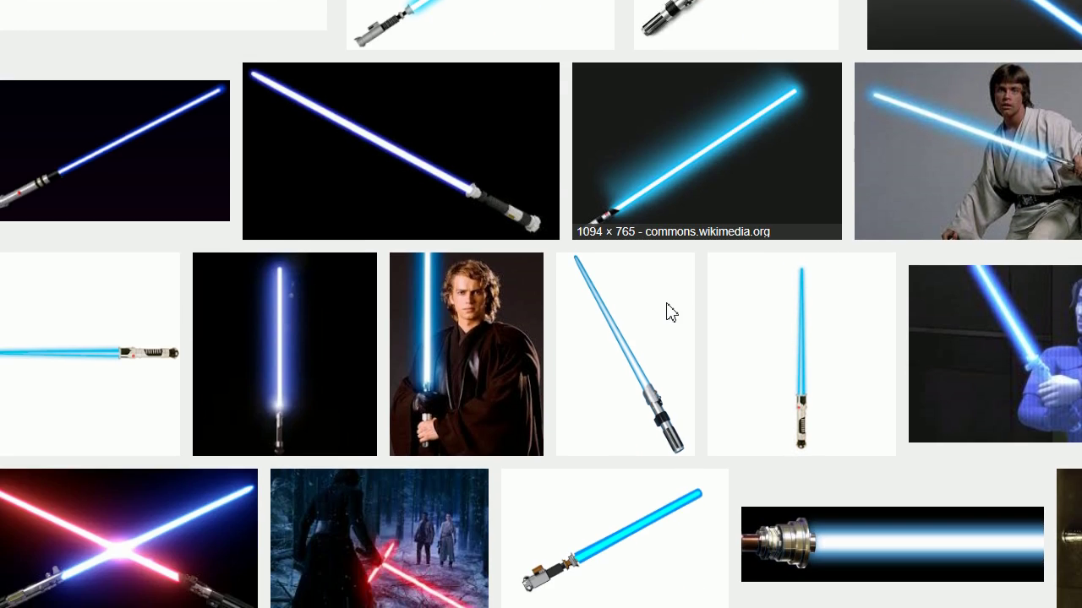
scroll(541, 237, up, 10)
Step: Add '.png' to the query to find transparent-background lightsaber images
click(275, 22)
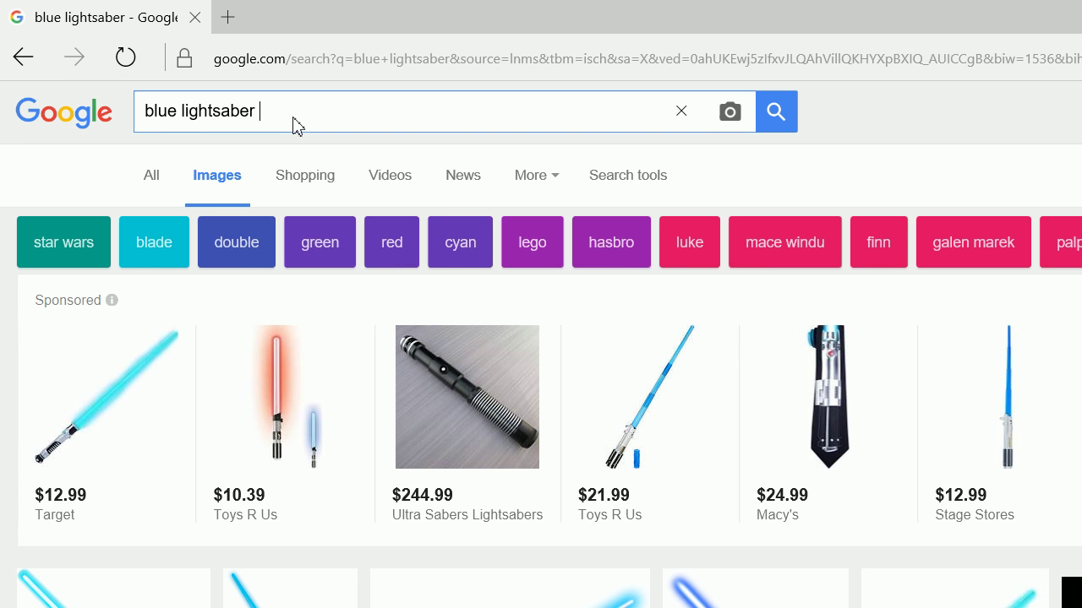
text(.png)
key(Return)
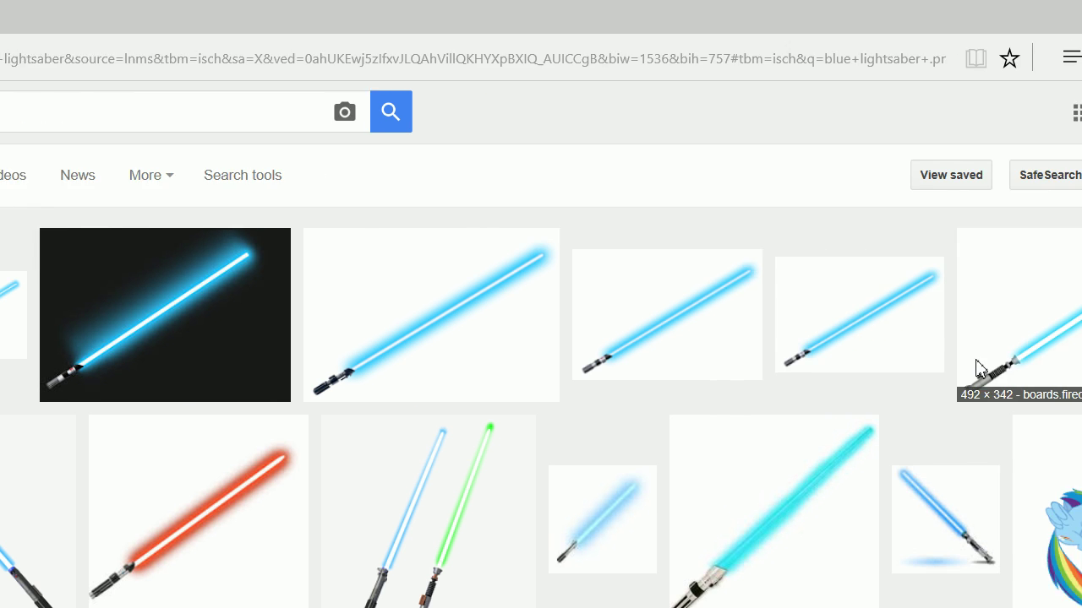
Step: Save the fireden transparent-background blue lightsaber PNG to the computer
click(947, 360)
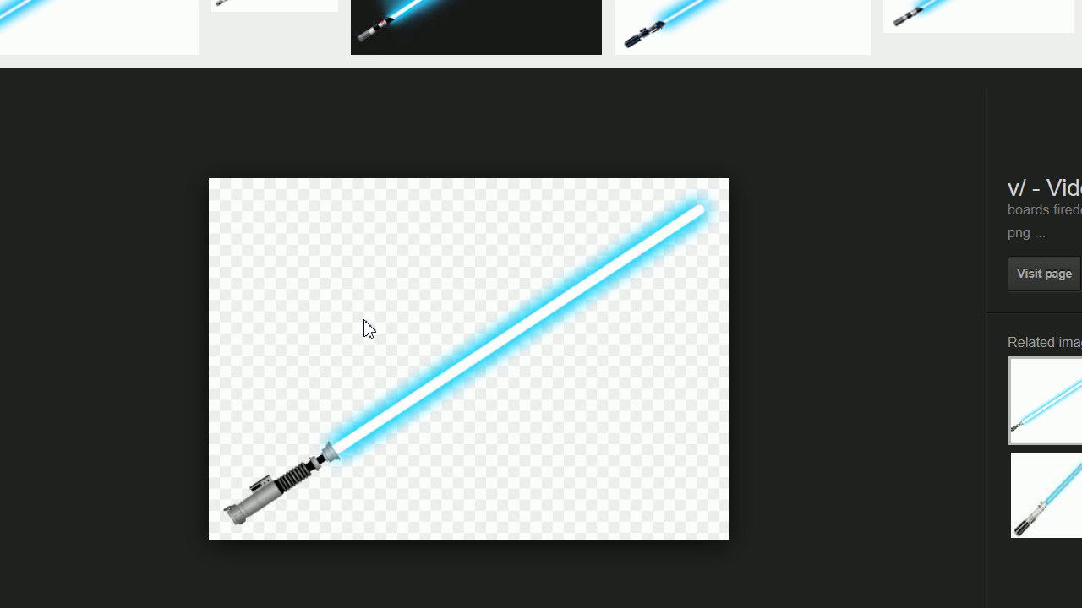
right_click(368, 330)
click(480, 157)
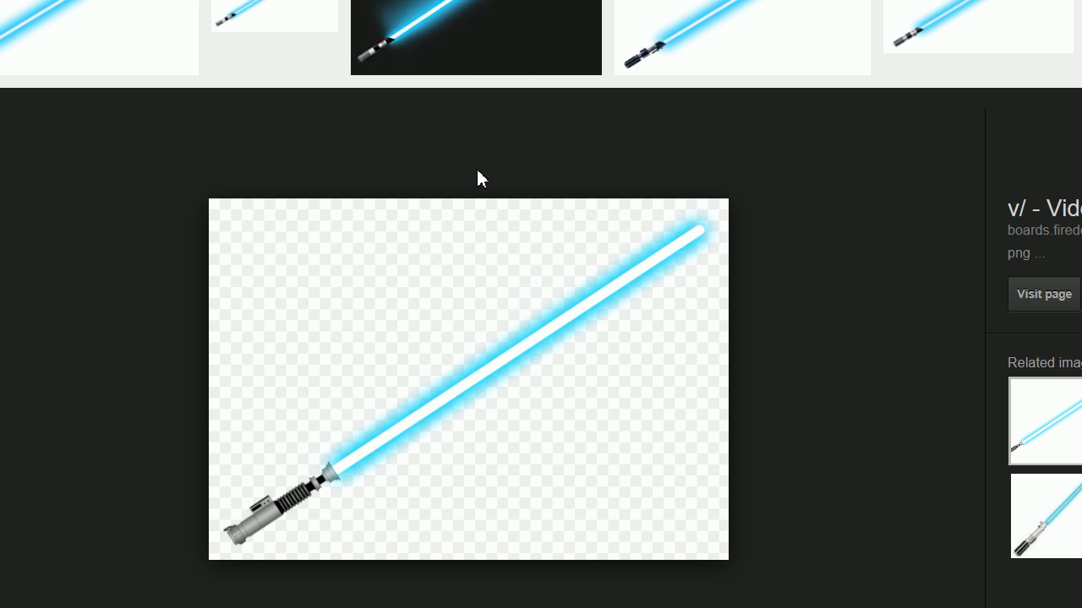
text(ligh)
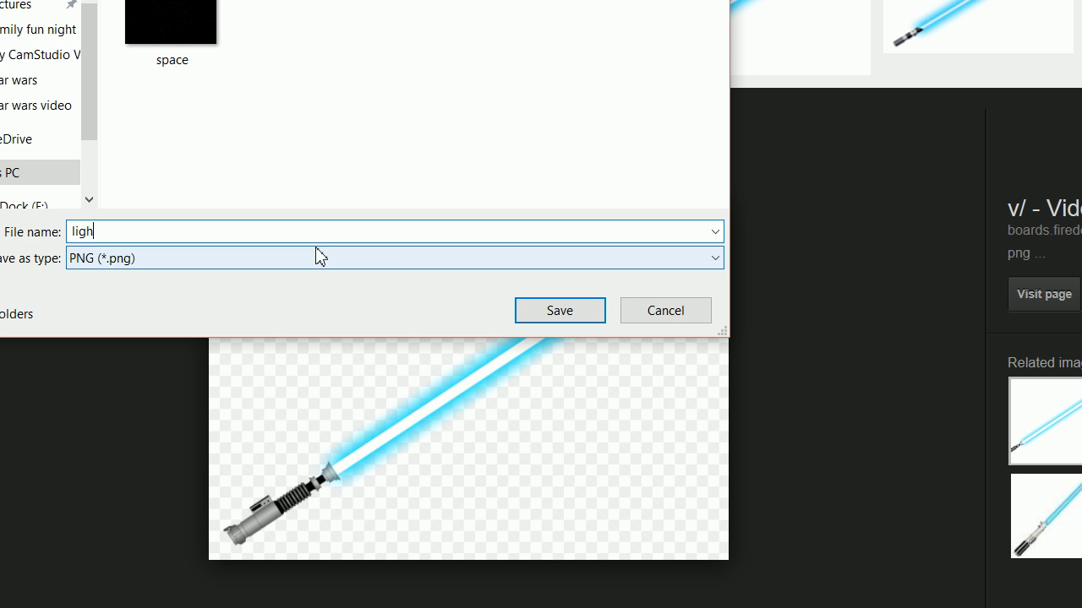
key(Return)
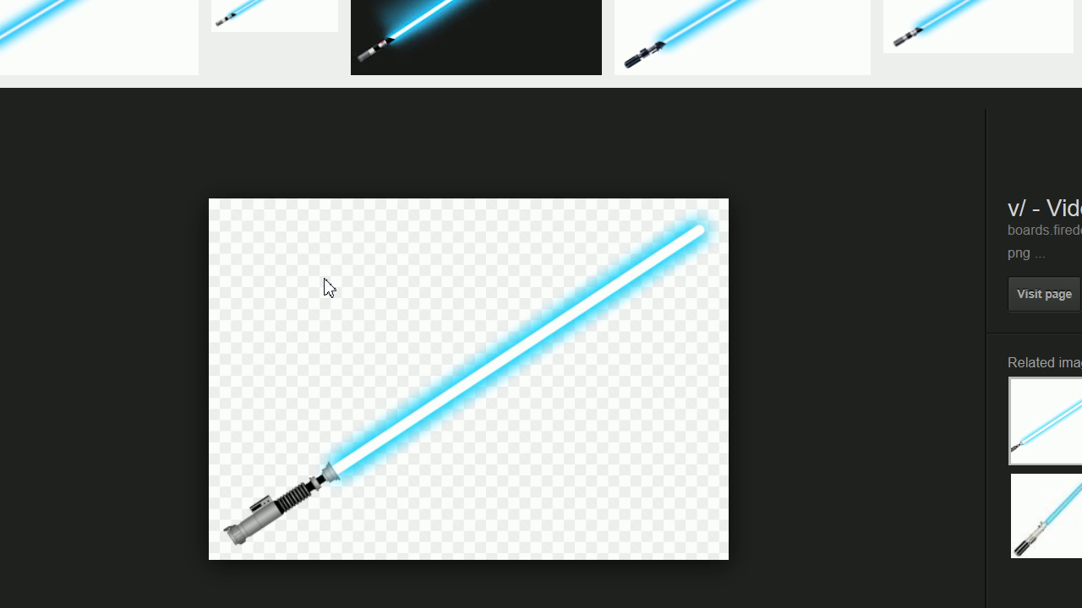
scroll(391, 414, down, 2)
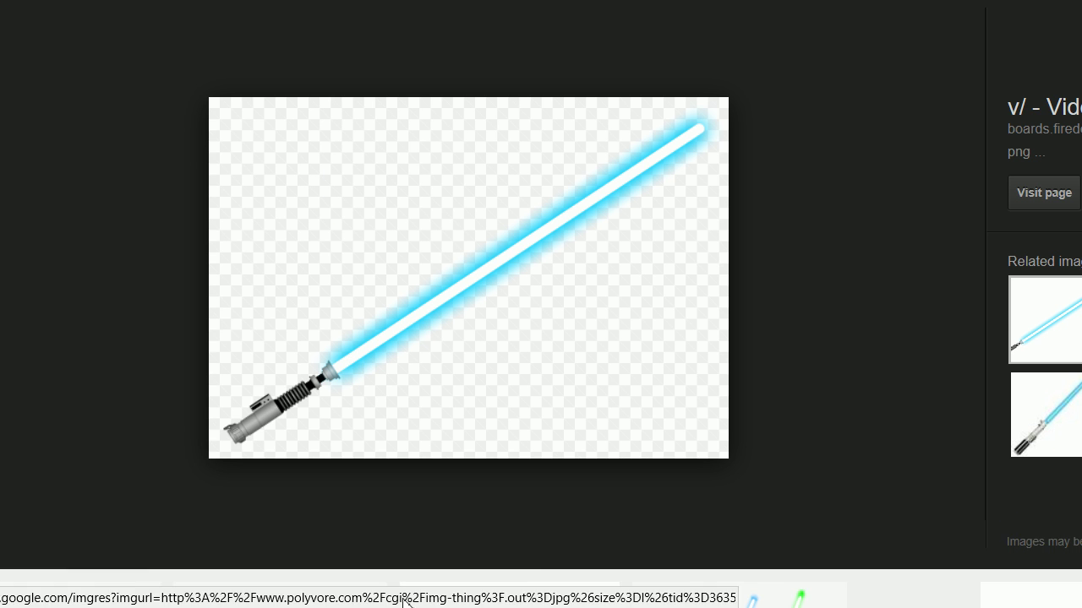
Step: Select the blue rectangle in the Word invitation and open its full texture fill settings
mouse_move(372, 592)
click(419, 533)
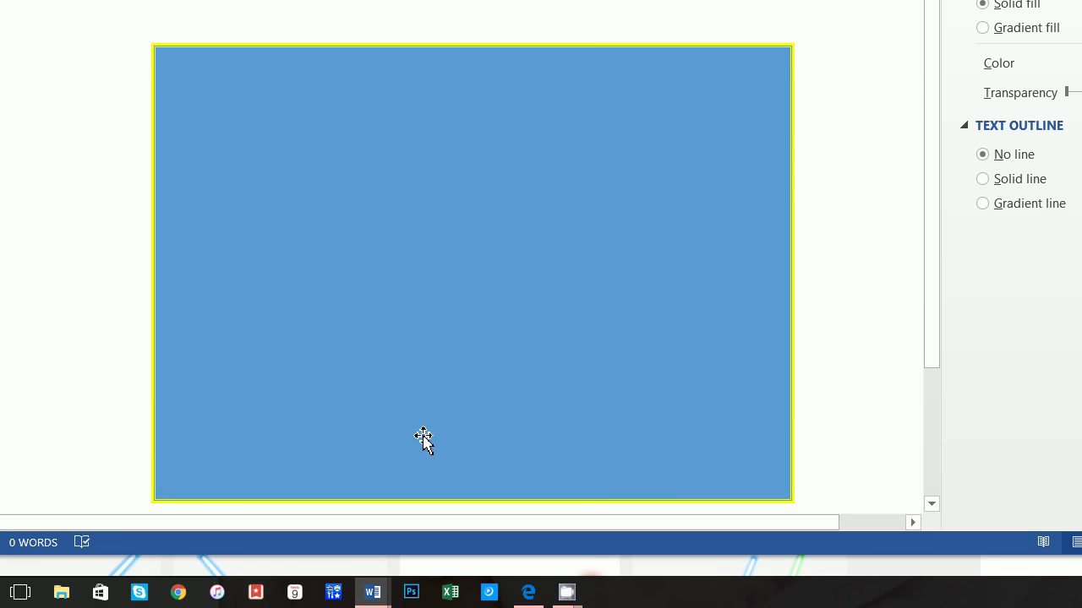
scroll(398, 85, up, 3)
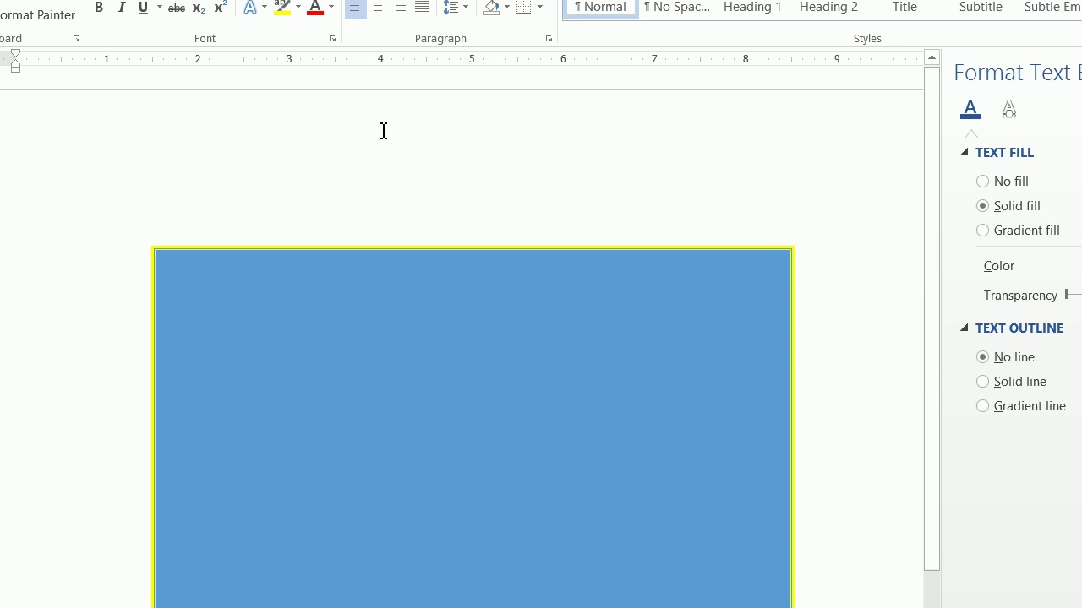
click(444, 244)
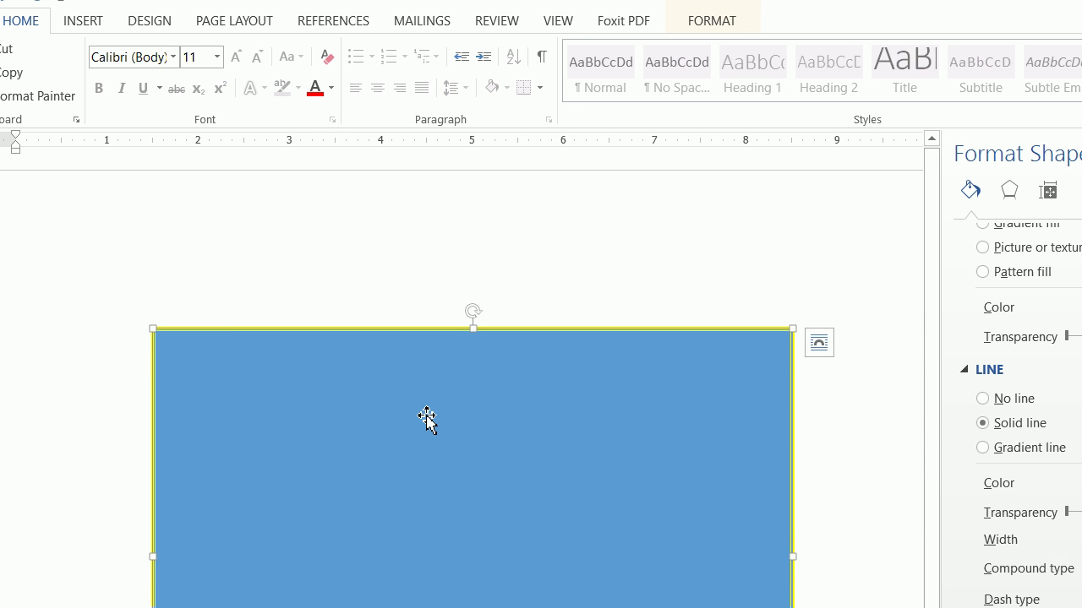
click(725, 44)
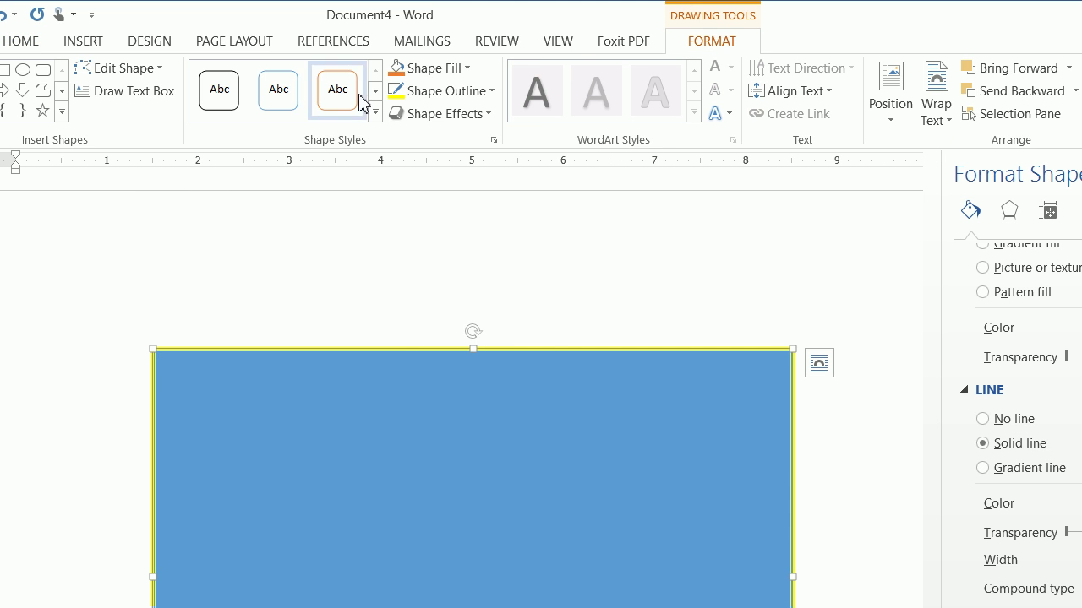
click(425, 69)
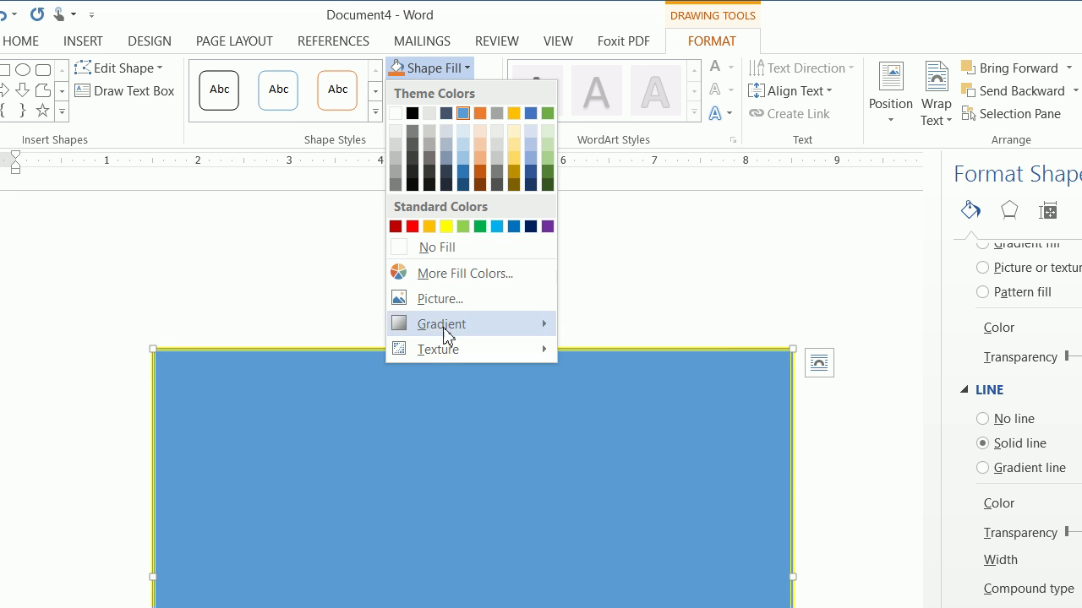
mouse_move(449, 346)
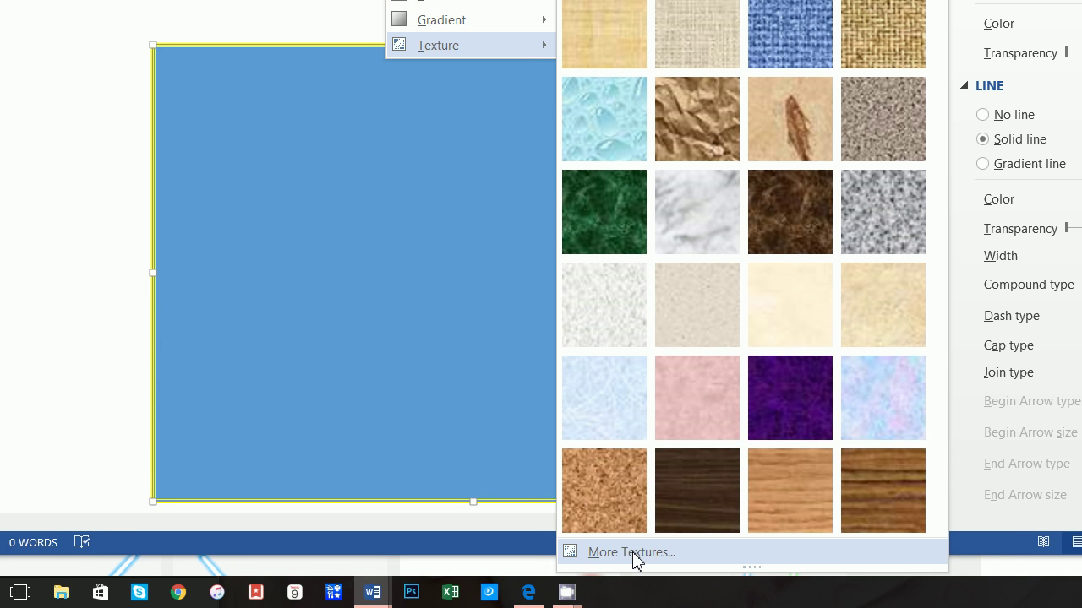
click(635, 560)
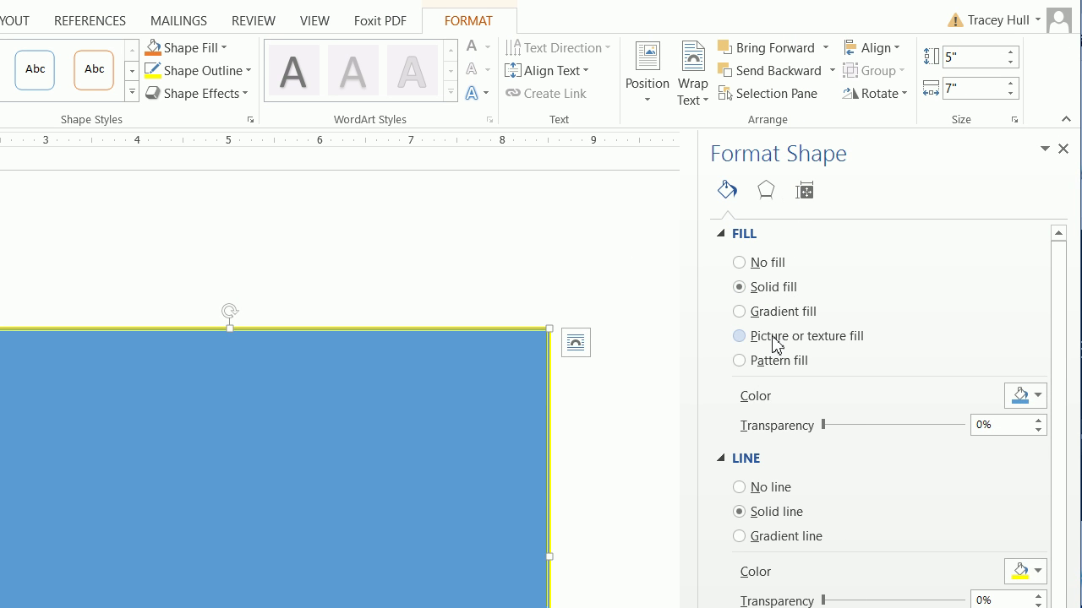
Step: Fill the rectangle with the 'space' picture, tiled as a texture
click(771, 337)
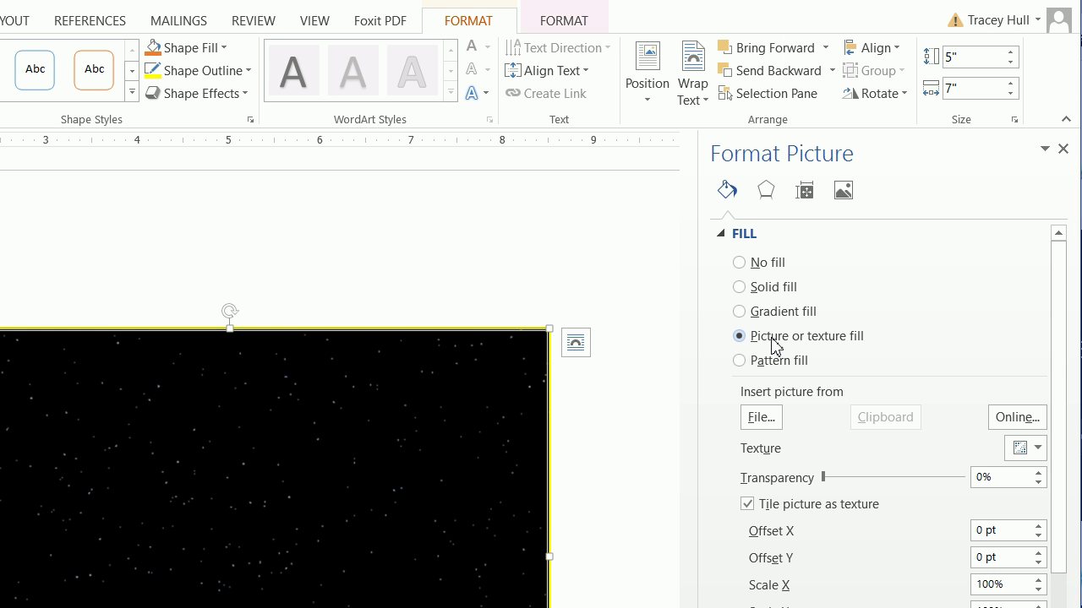
click(766, 420)
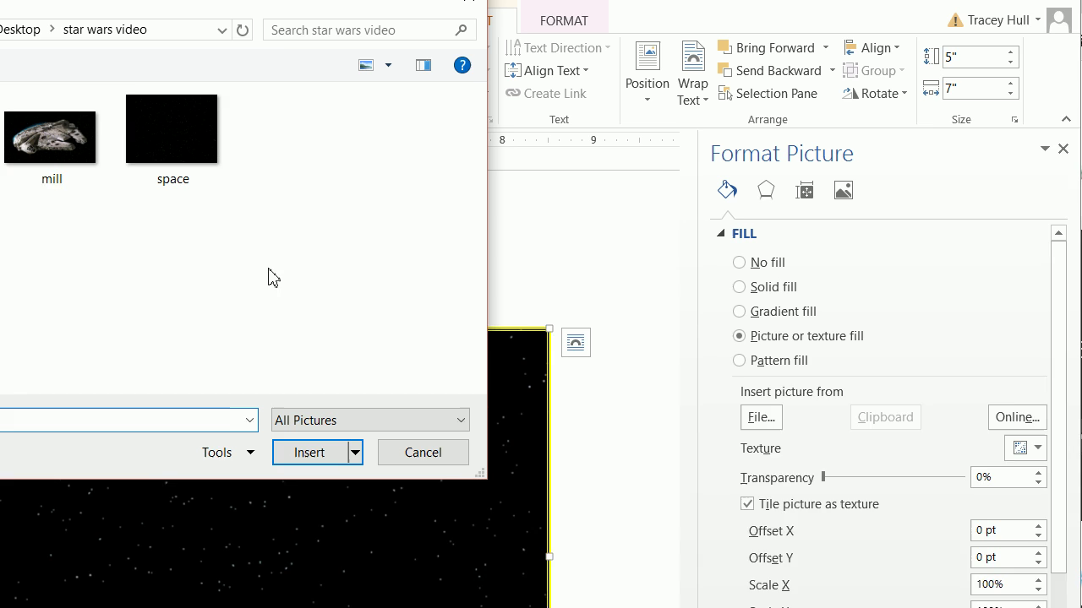
click(167, 127)
click(314, 452)
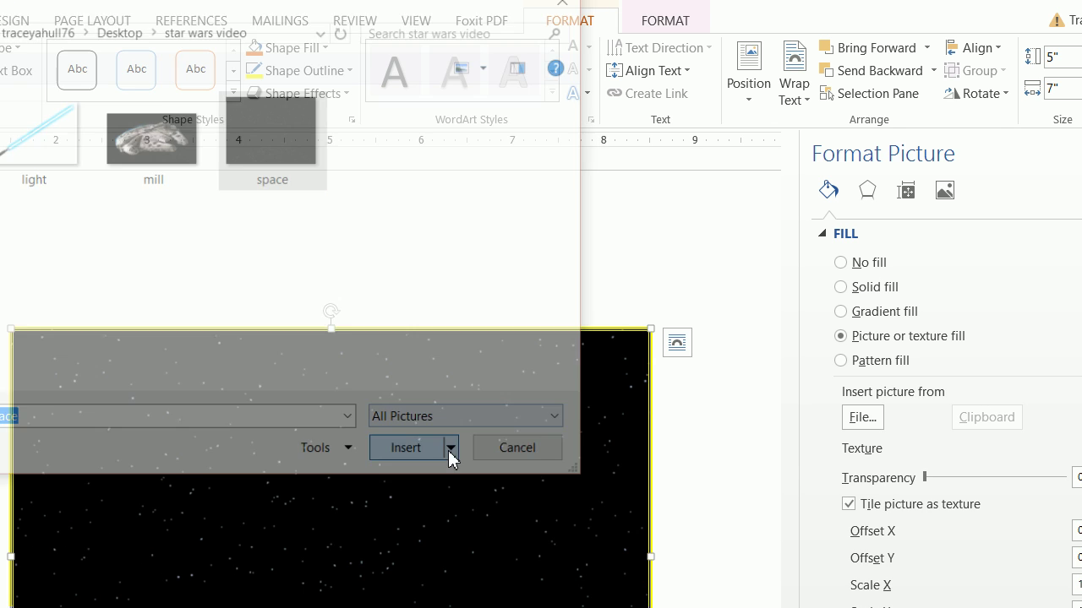
click(849, 504)
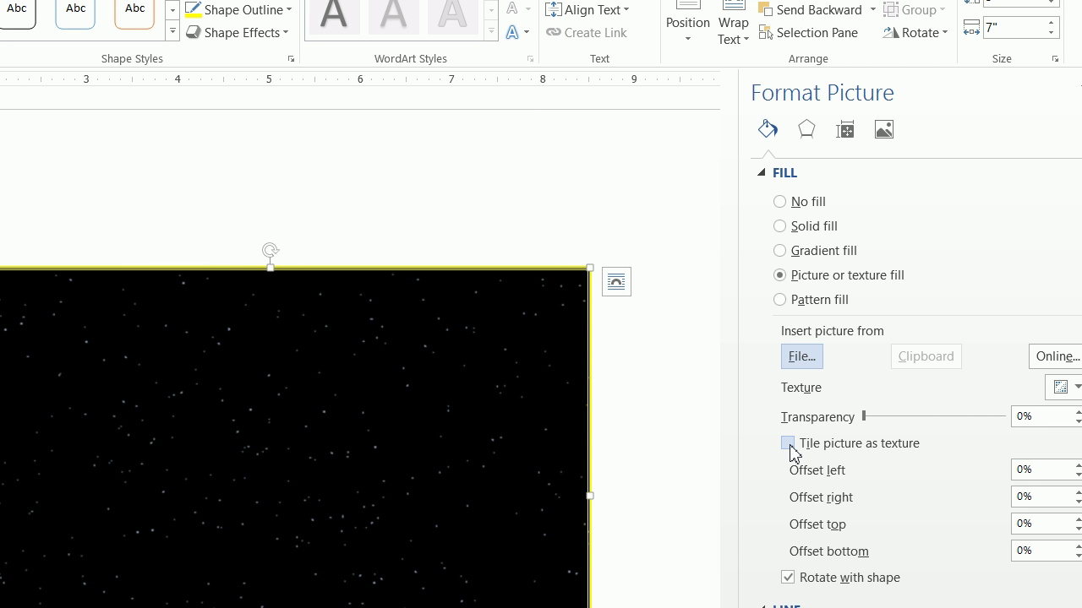
click(788, 445)
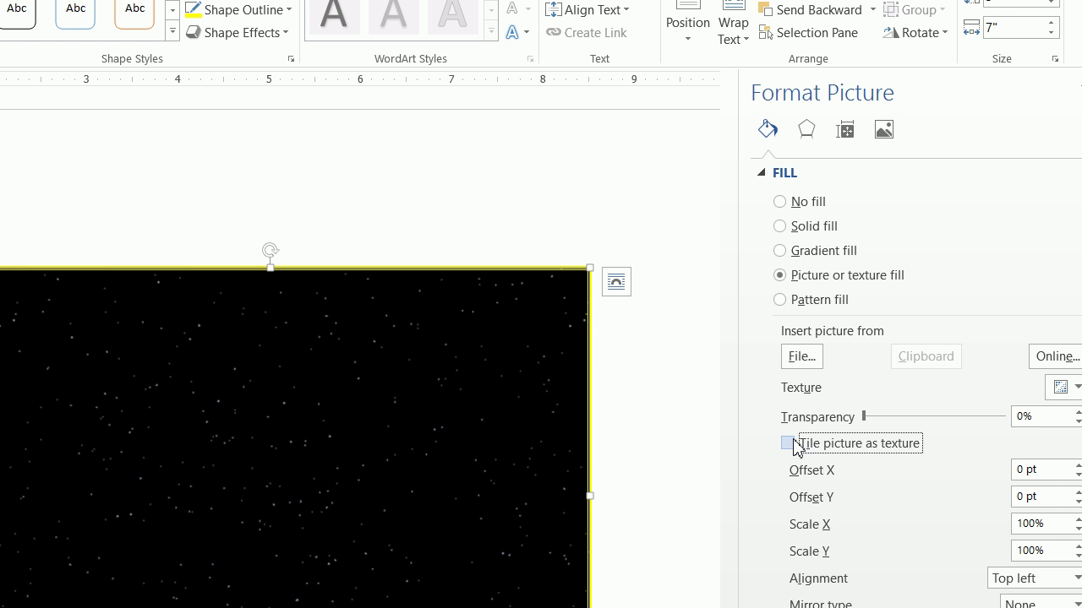
click(794, 447)
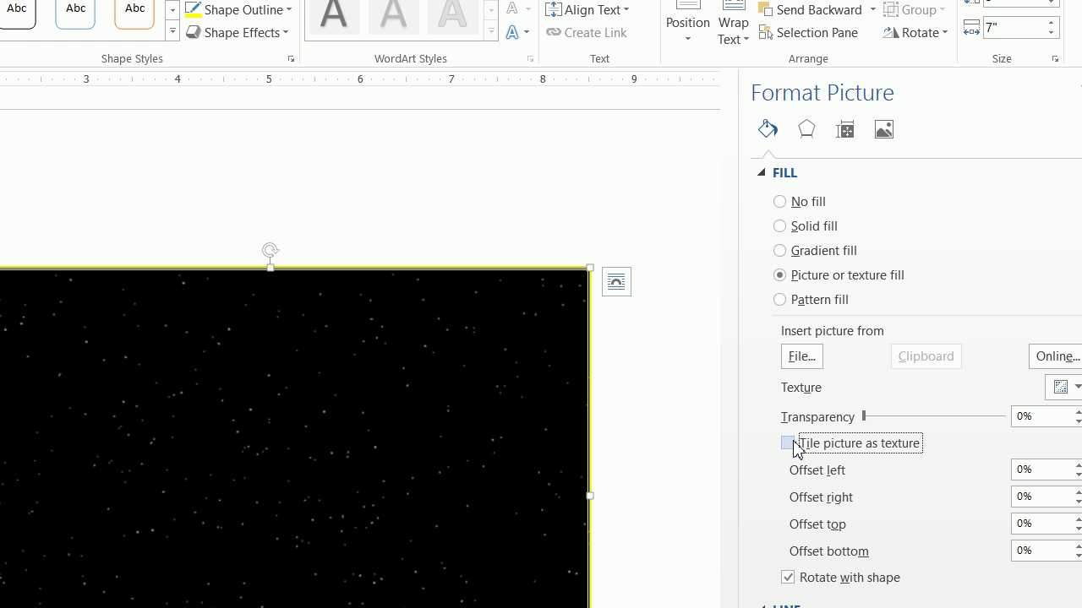
click(794, 446)
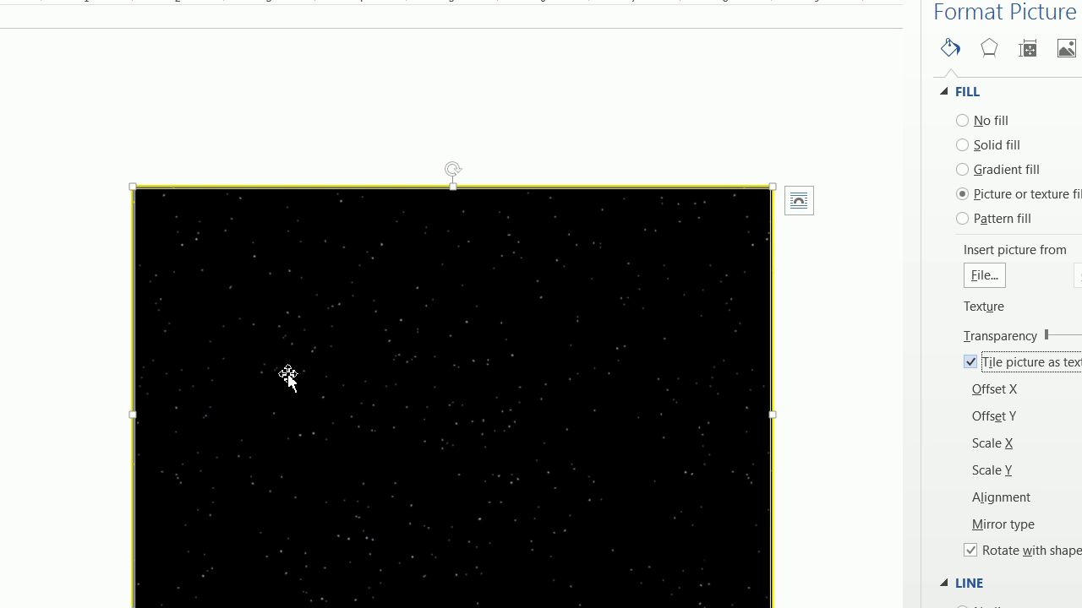
Step: Insert the 'mill' spaceship picture from file into the document
click(244, 210)
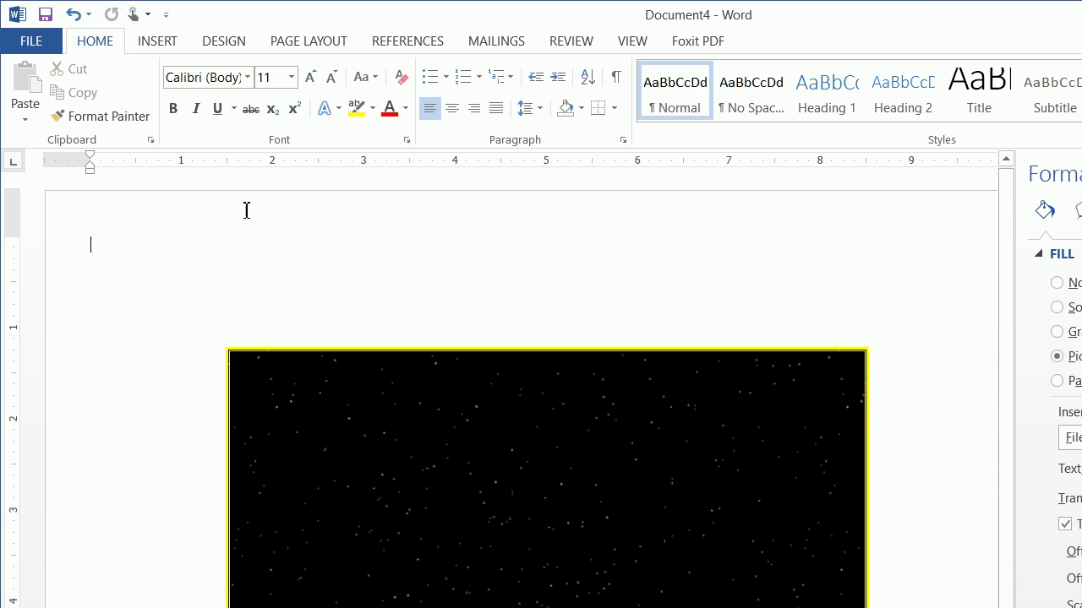
click(169, 38)
click(193, 101)
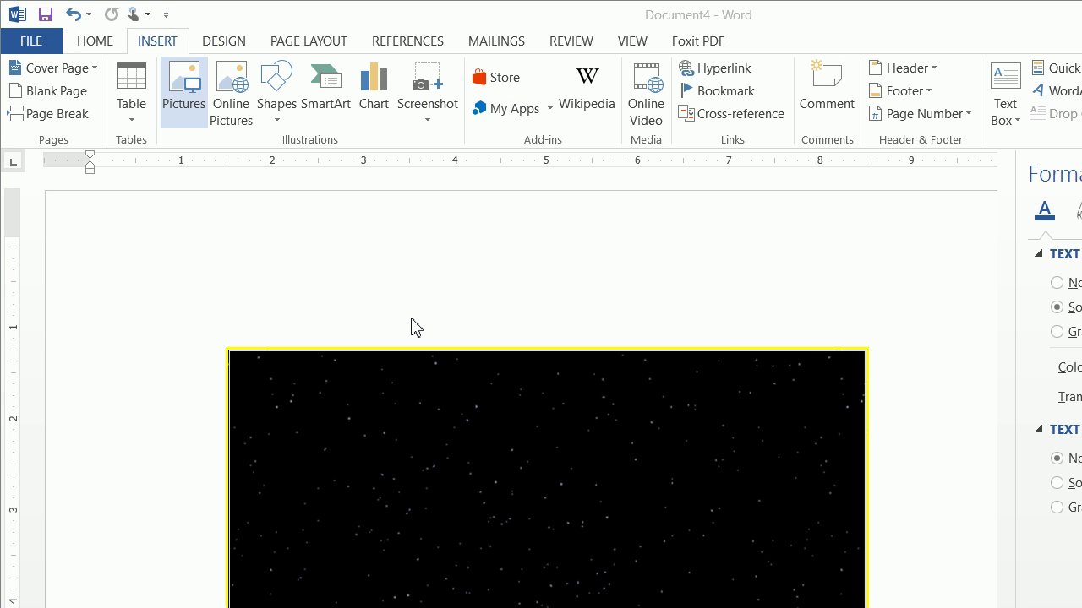
click(359, 149)
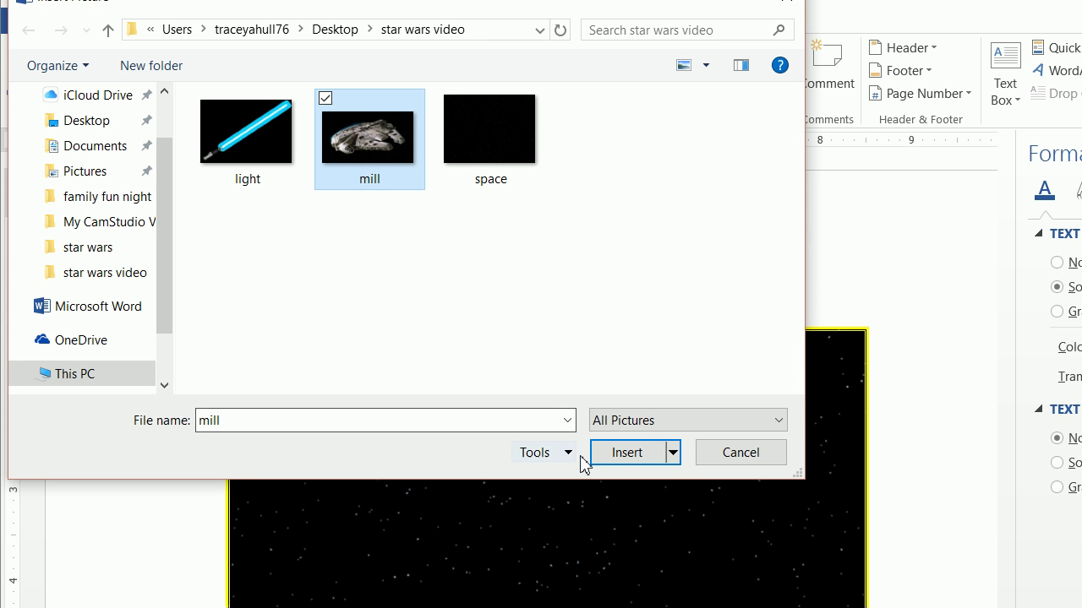
click(592, 454)
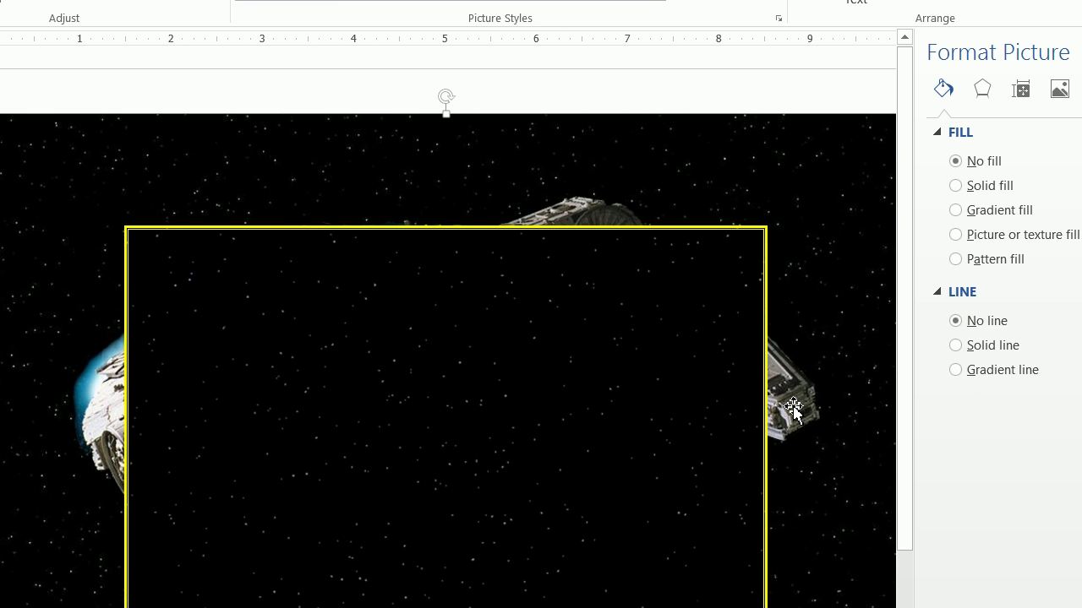
Step: Set the spaceship picture's text wrapping to In Front of Text
right_click(793, 408)
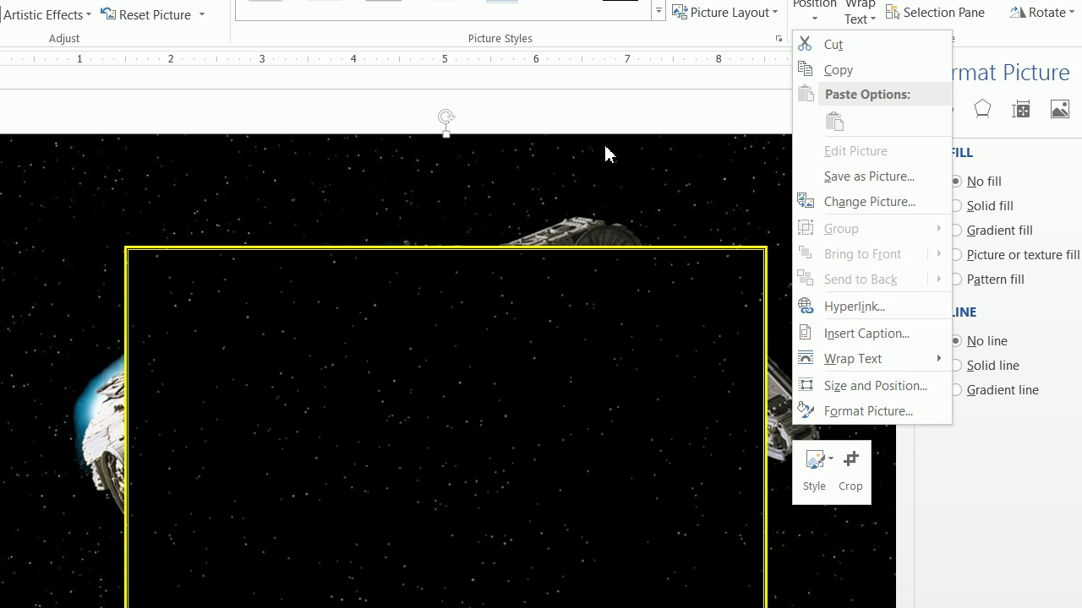
click(495, 173)
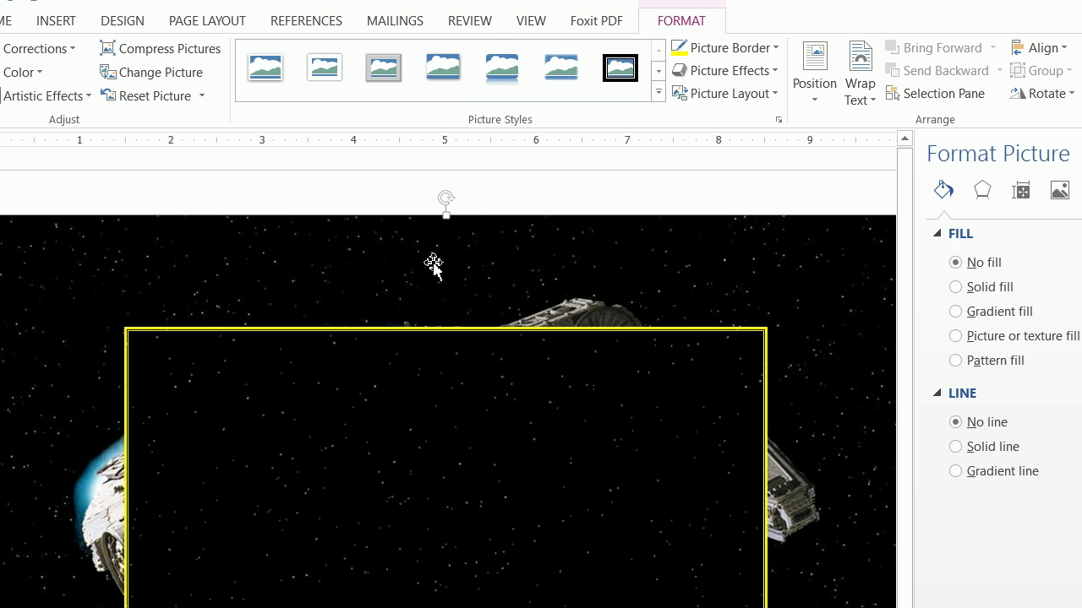
right_click(415, 267)
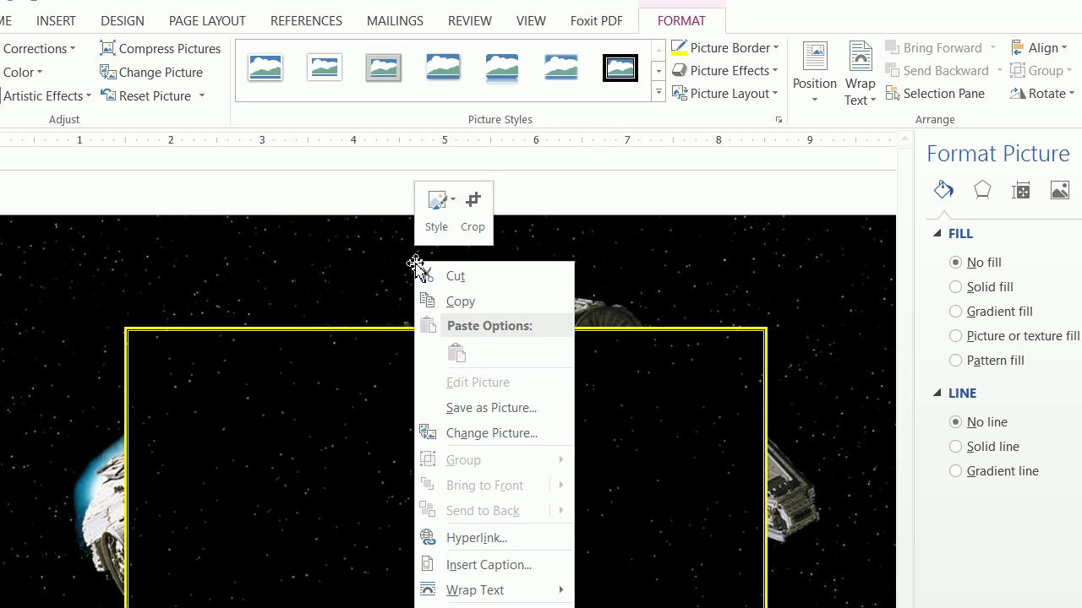
mouse_move(496, 592)
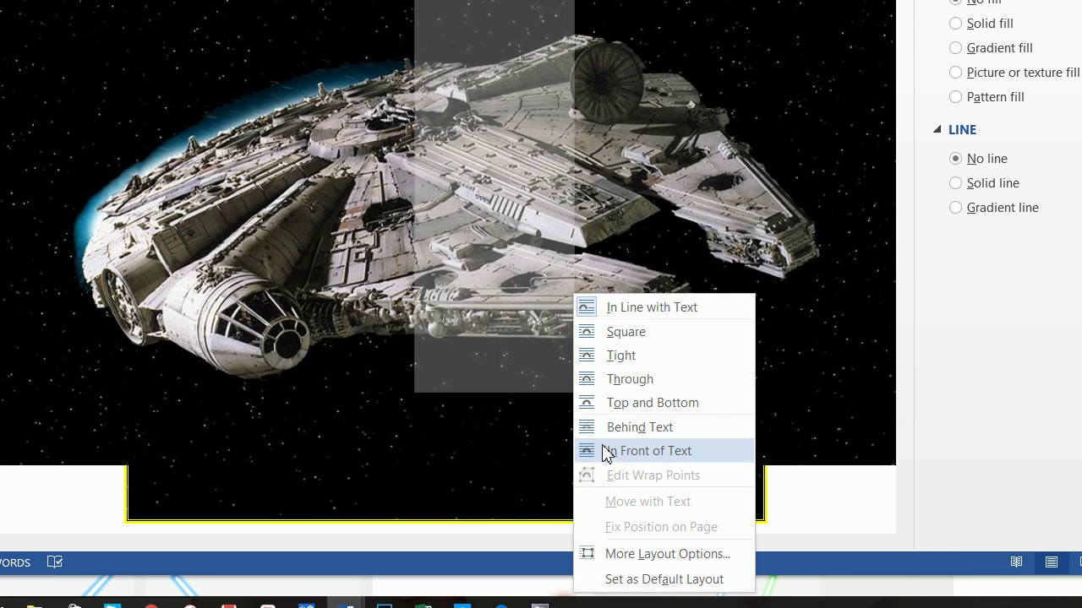
click(621, 572)
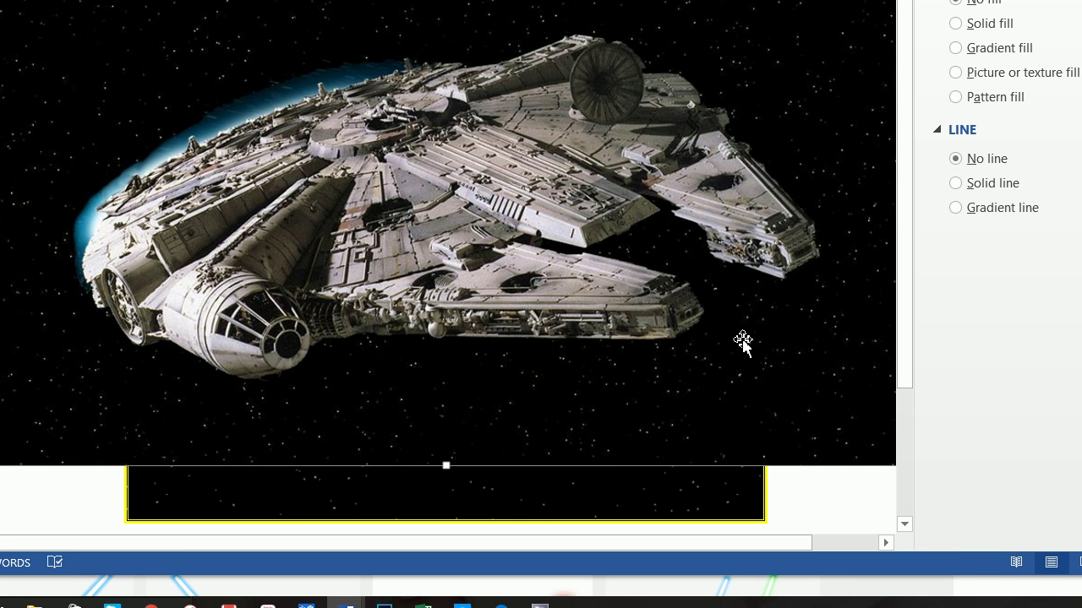
Step: Shrink the spaceship picture, move it onto the starfield, then enlarge it to 3.48" by 6.19"
drag(708, 344, 596, 291)
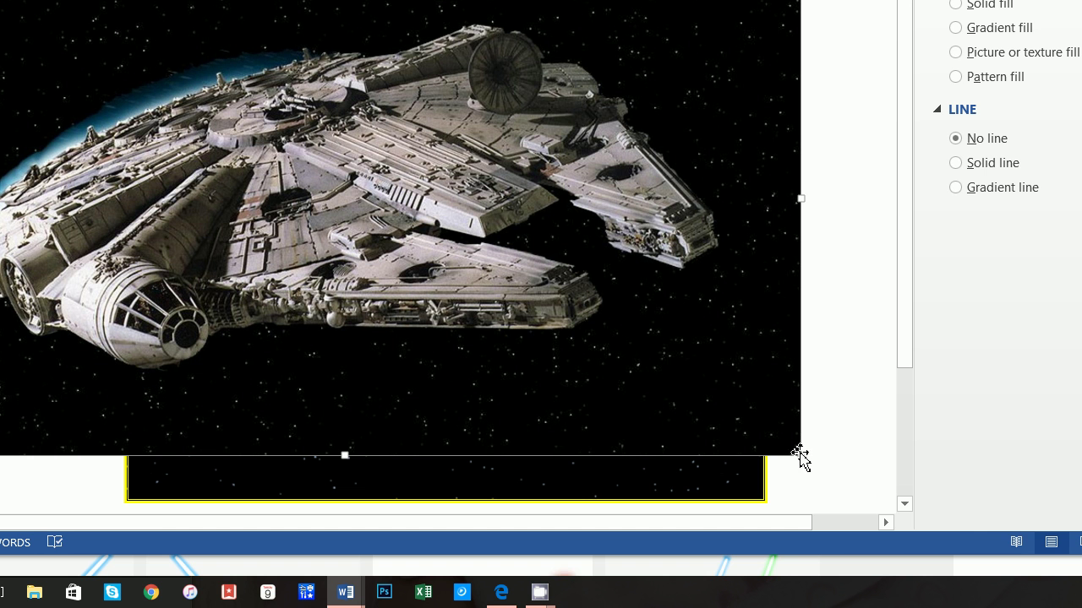
drag(800, 457, 349, 235)
drag(283, 137, 478, 290)
mouse_move(479, 330)
mouse_down()
mouse_move(493, 329)
mouse_move(482, 321)
mouse_up()
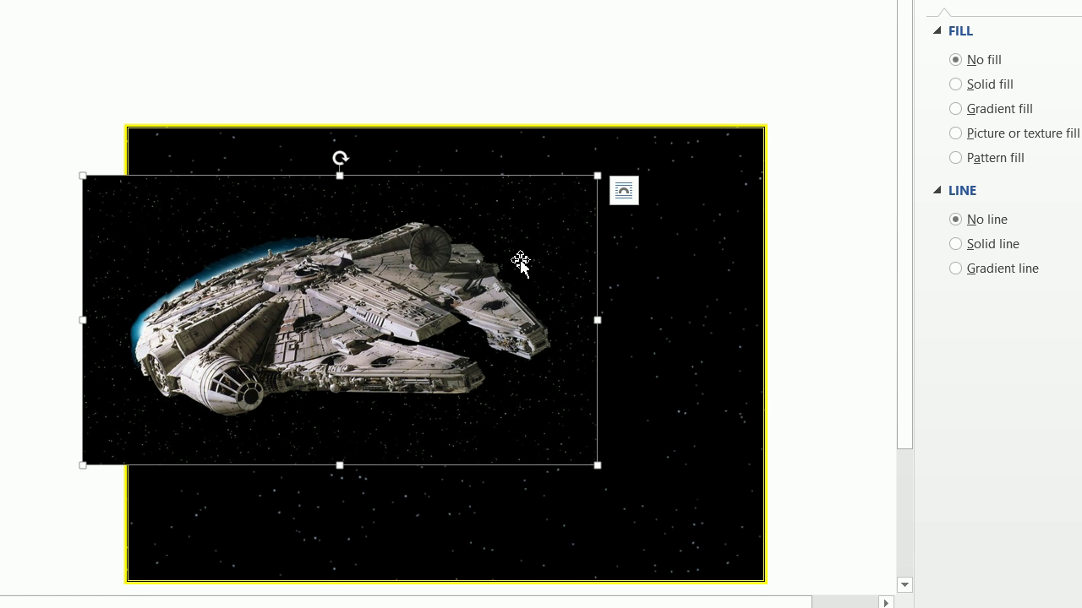
drag(520, 262, 519, 270)
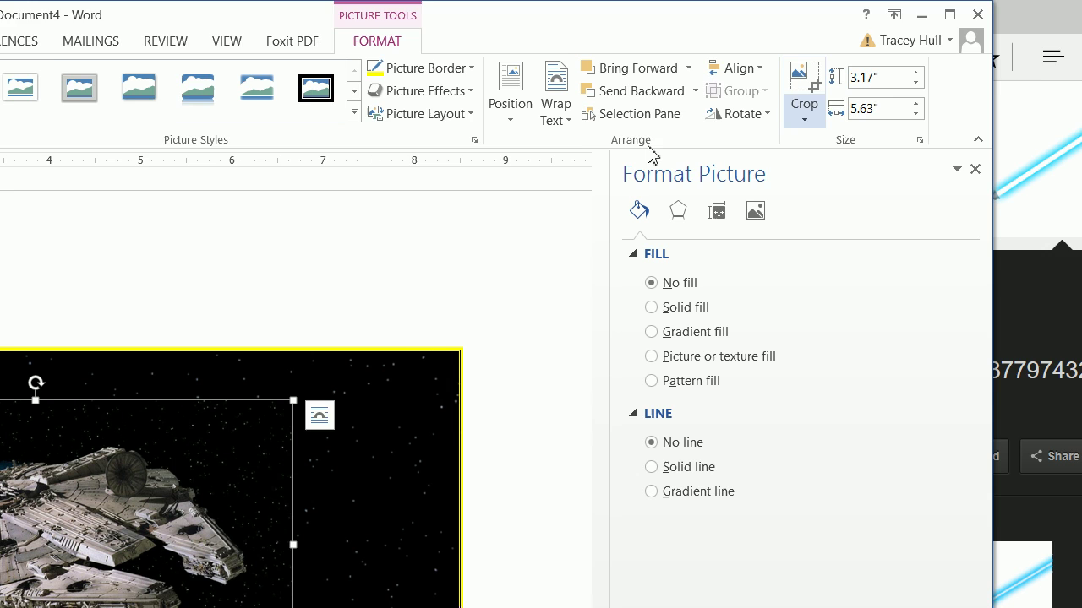
drag(300, 607, 323, 607)
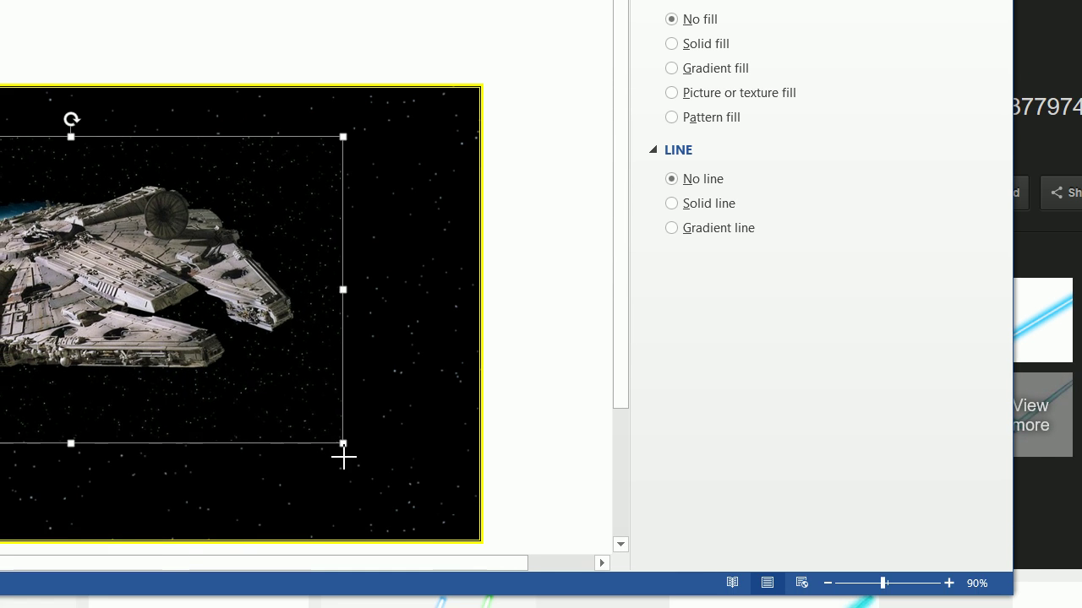
drag(343, 457, 365, 465)
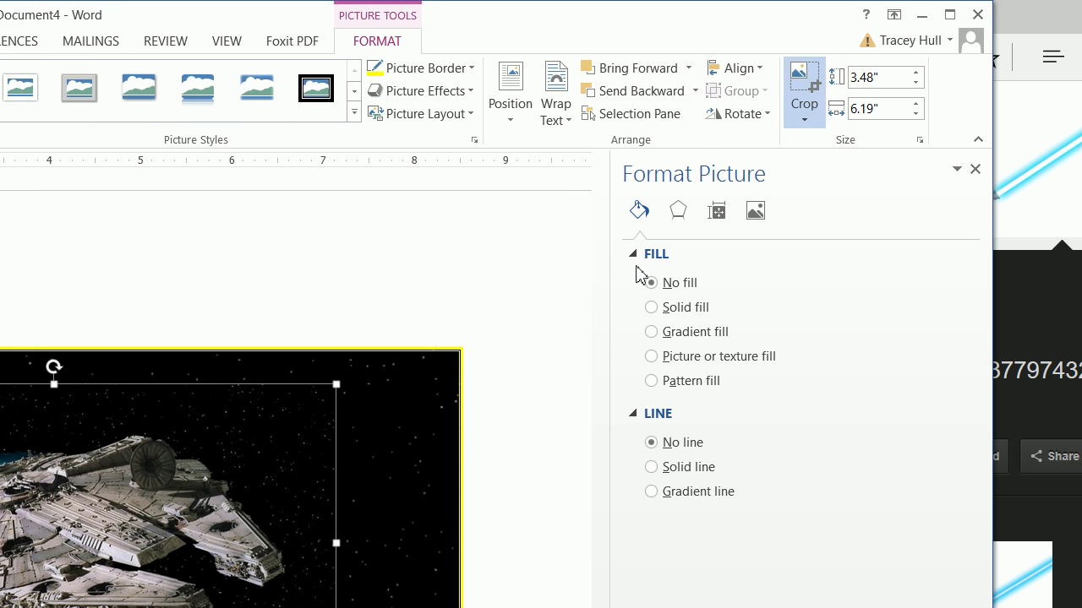
Step: Crop the spaceship picture's bottom, right, top and left edges inward to frame the ship
drag(278, 476, 277, 415)
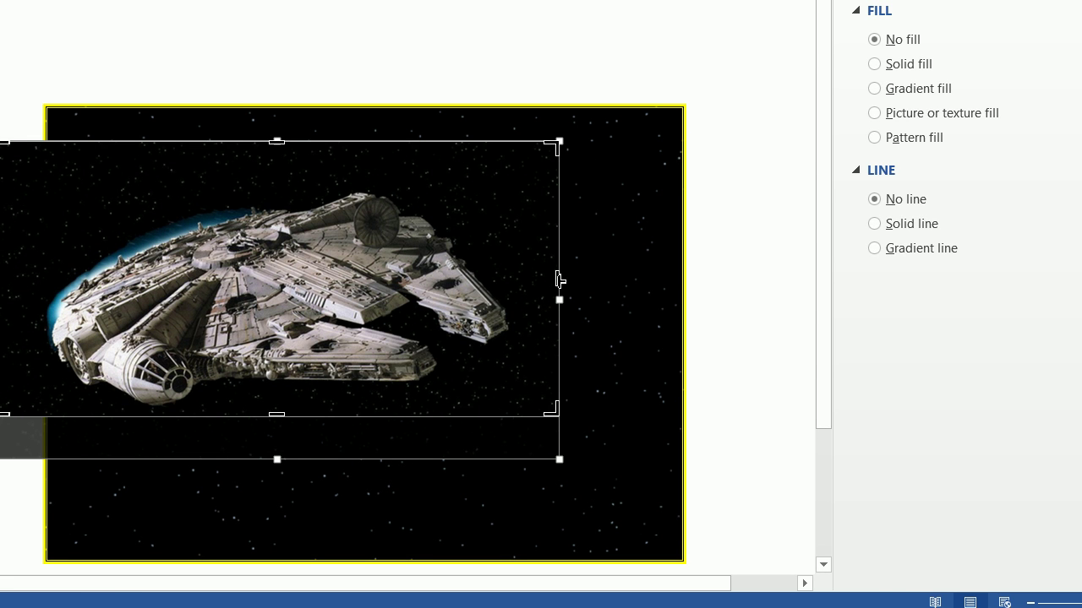
drag(559, 279, 522, 280)
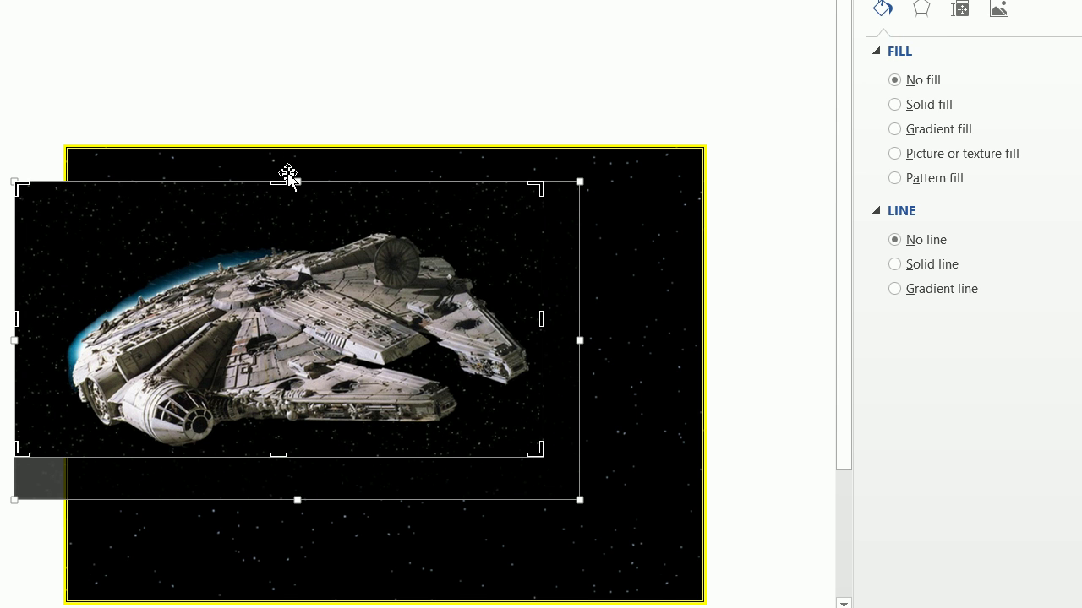
drag(279, 181, 278, 215)
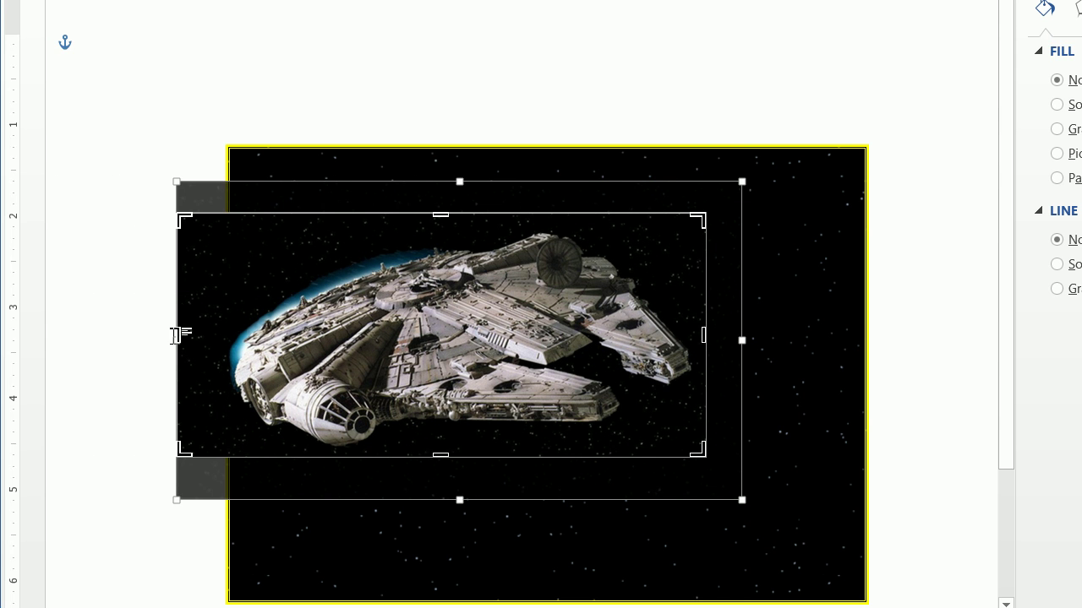
drag(178, 335, 232, 335)
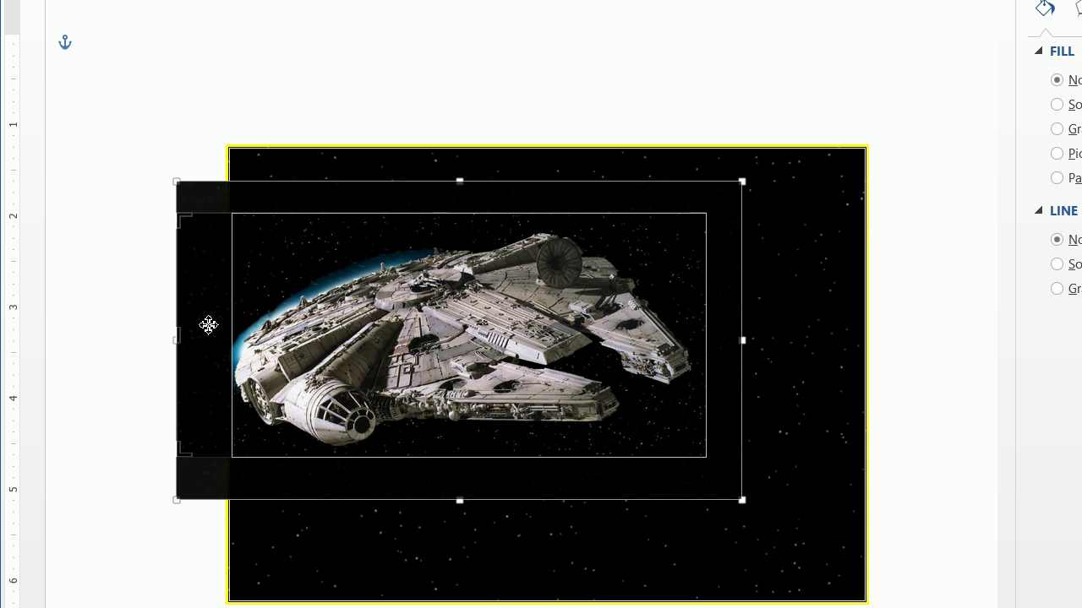
click(138, 310)
Step: Enlarge the cropped spaceship picture and shift it slightly up and left
click(425, 309)
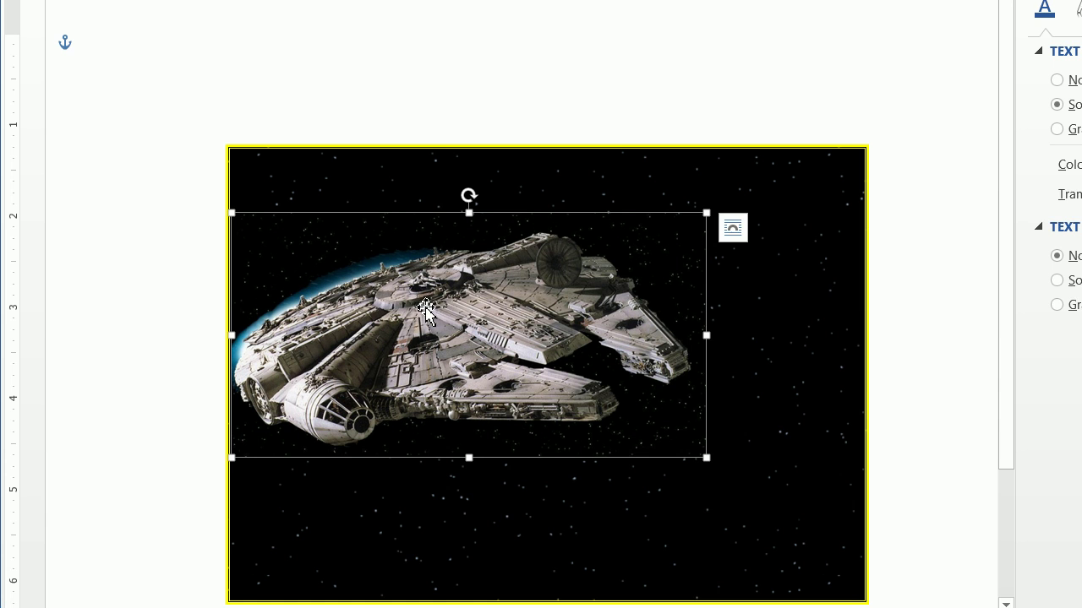
drag(706, 438, 756, 448)
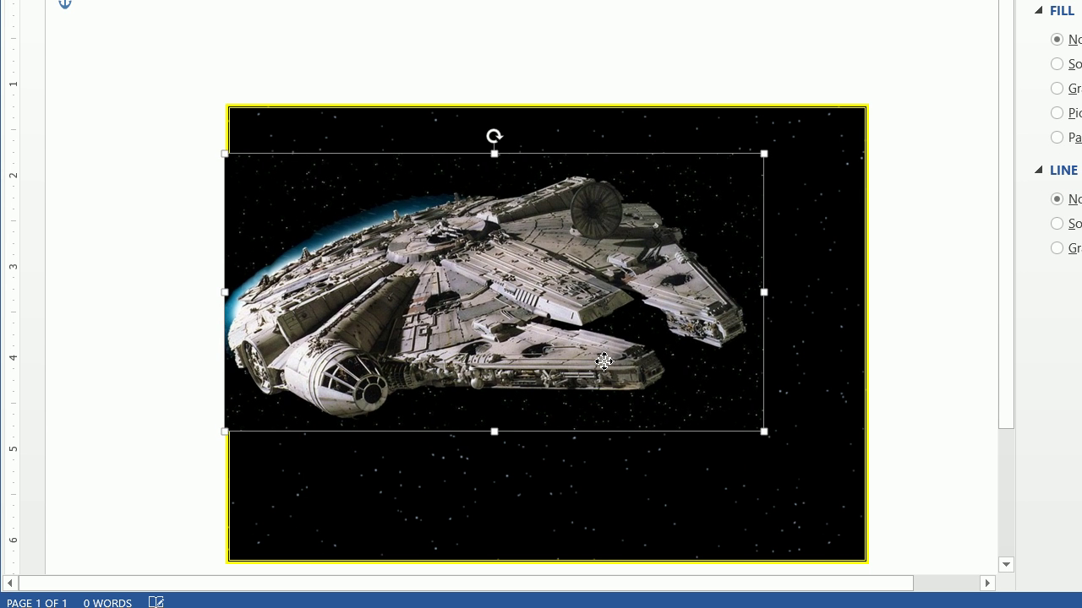
drag(605, 365, 594, 361)
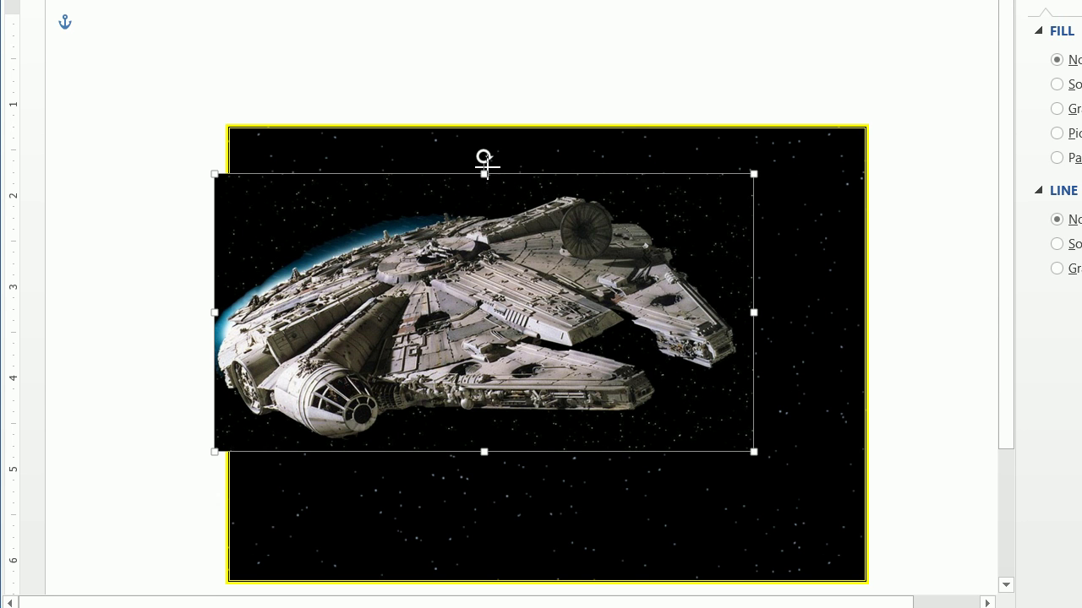
drag(484, 171, 484, 161)
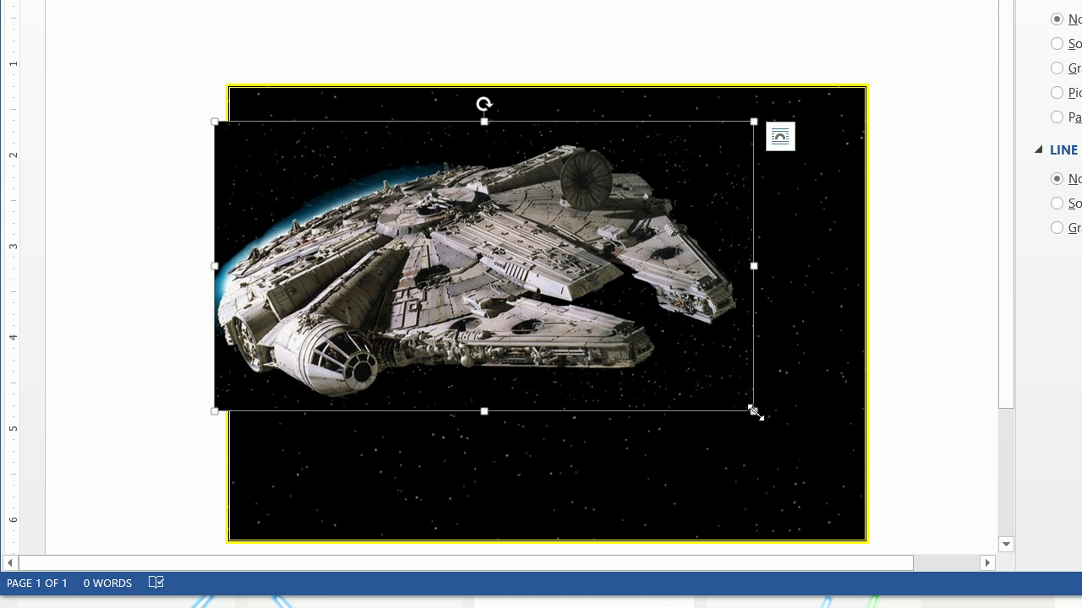
drag(753, 411, 762, 415)
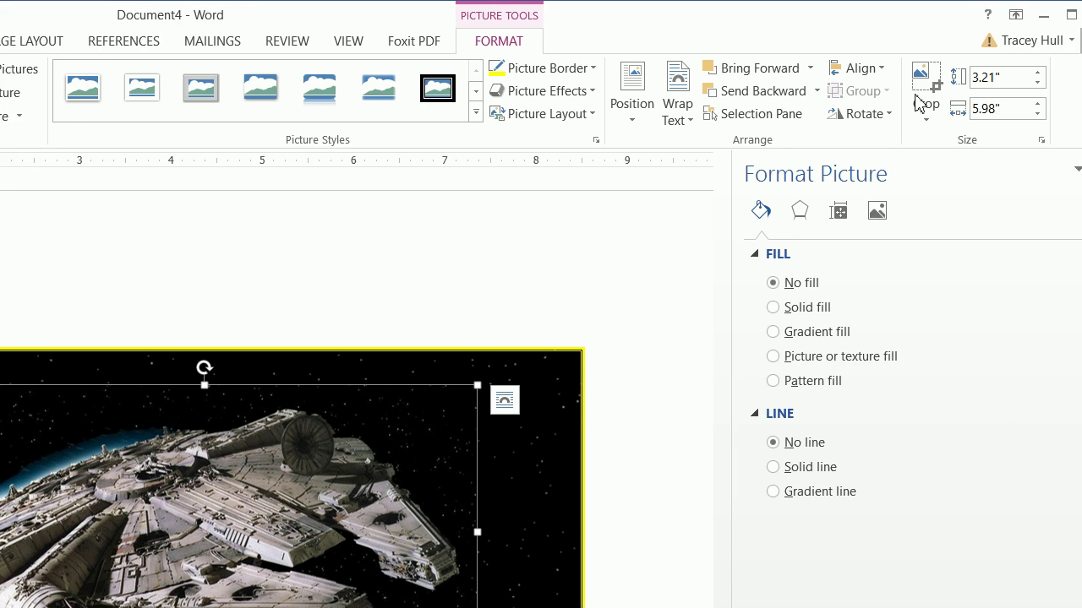
Step: Crop the spaceship's left side to meet the starfield's left edge and nudge it into place
click(923, 100)
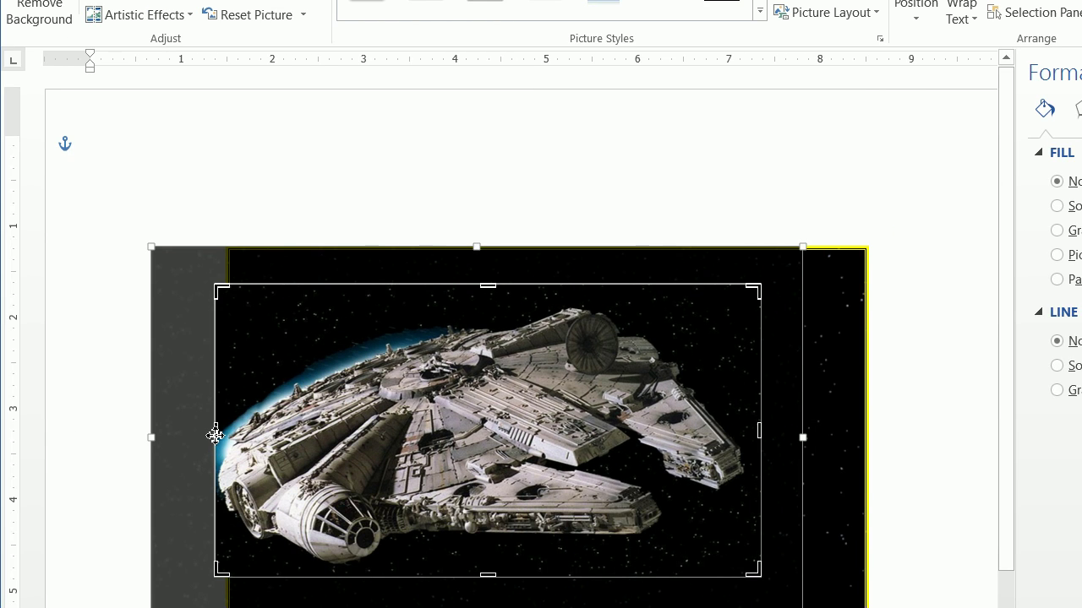
drag(216, 434, 230, 434)
click(119, 393)
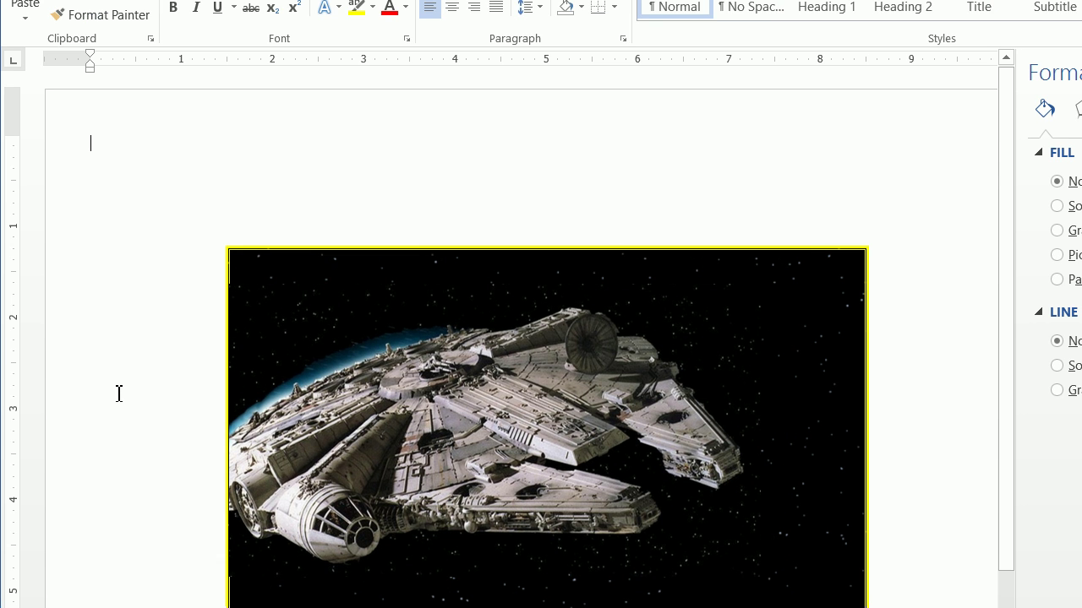
click(326, 401)
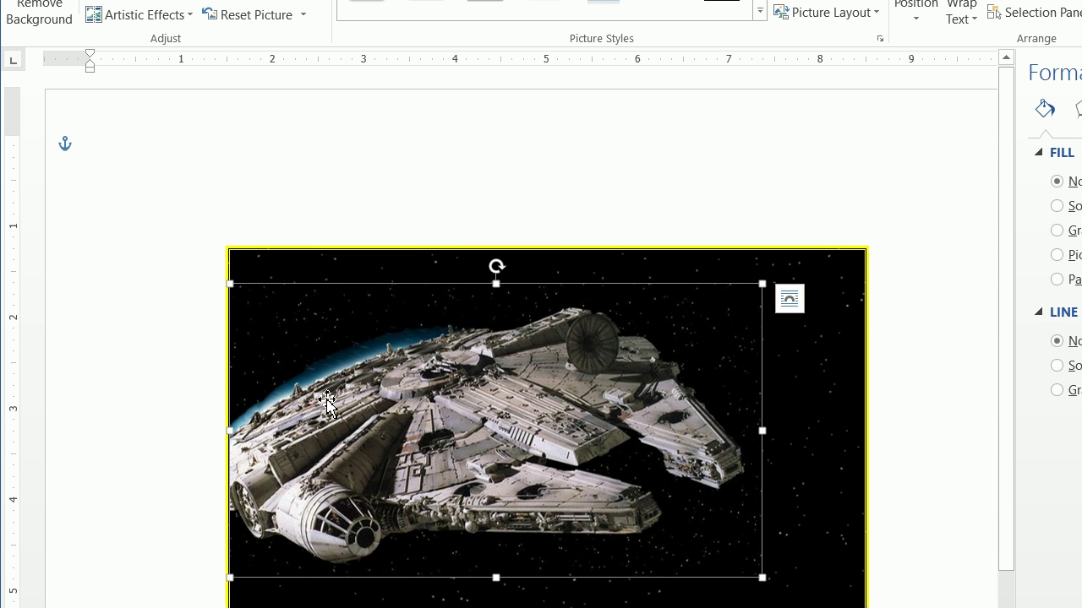
drag(326, 401, 328, 401)
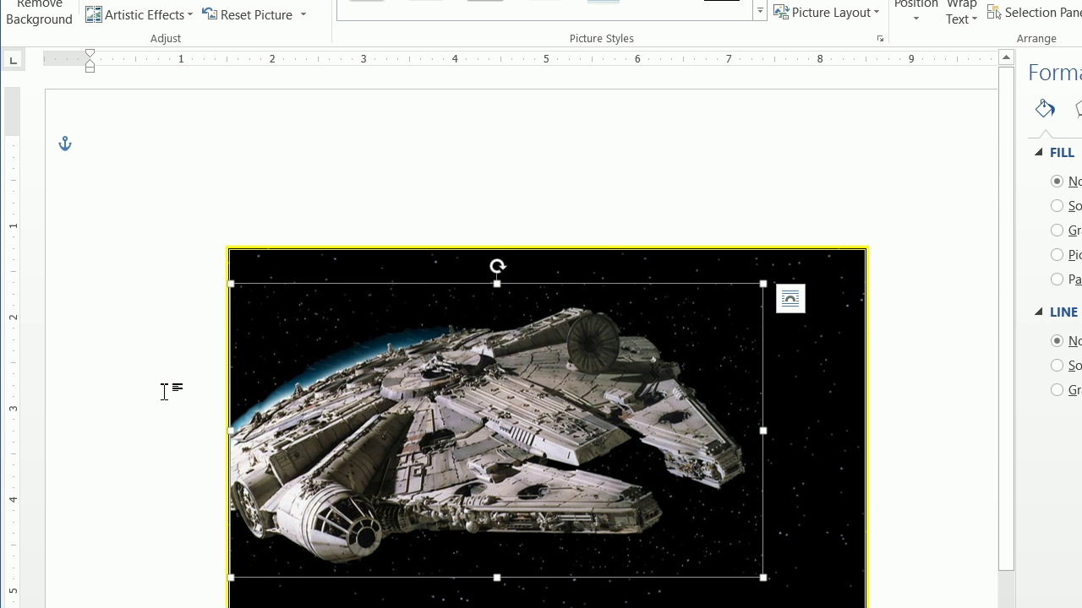
click(163, 392)
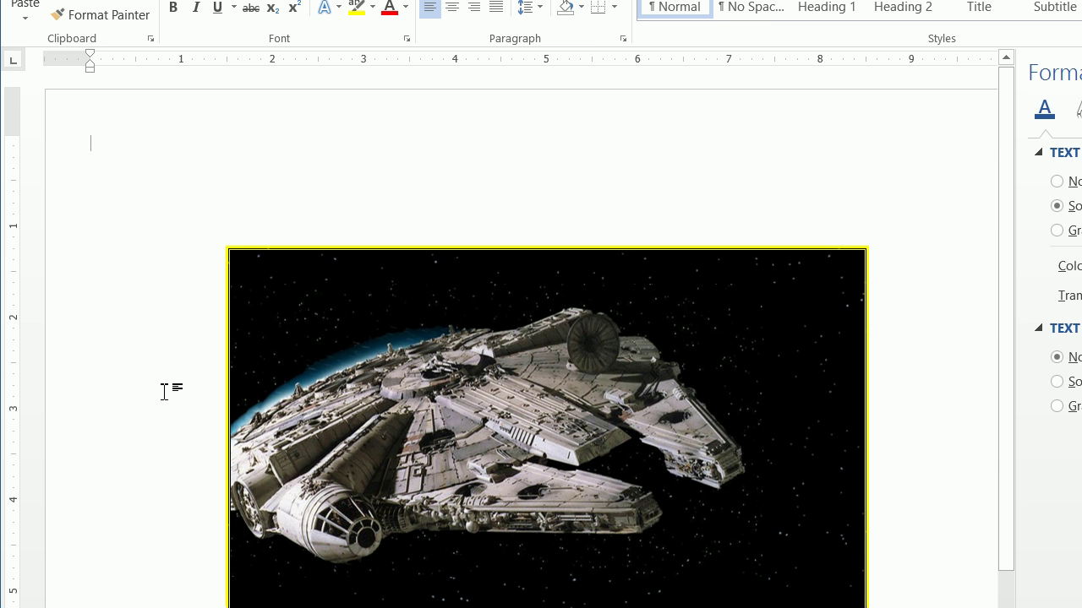
click(303, 432)
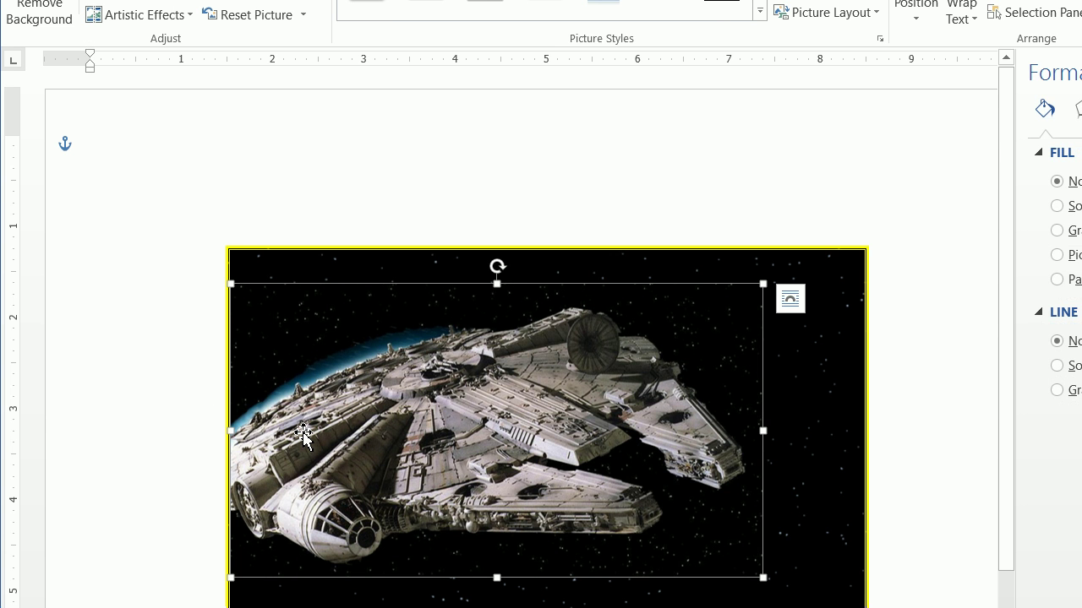
click(76, 438)
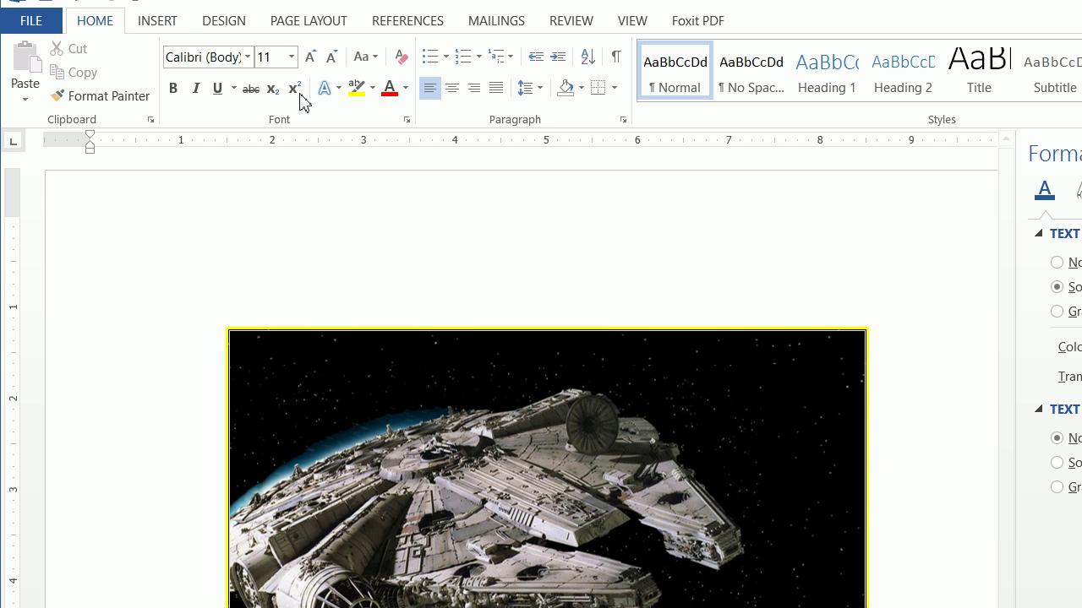
Step: Draw a text box over the spaceship picture and centre it along the picture's top
click(161, 41)
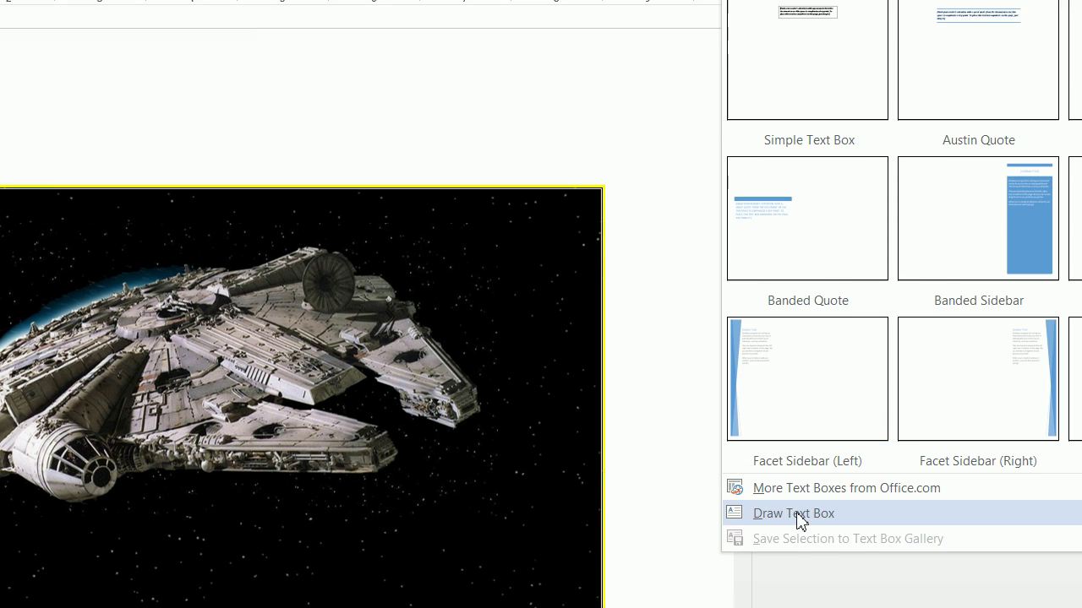
click(800, 519)
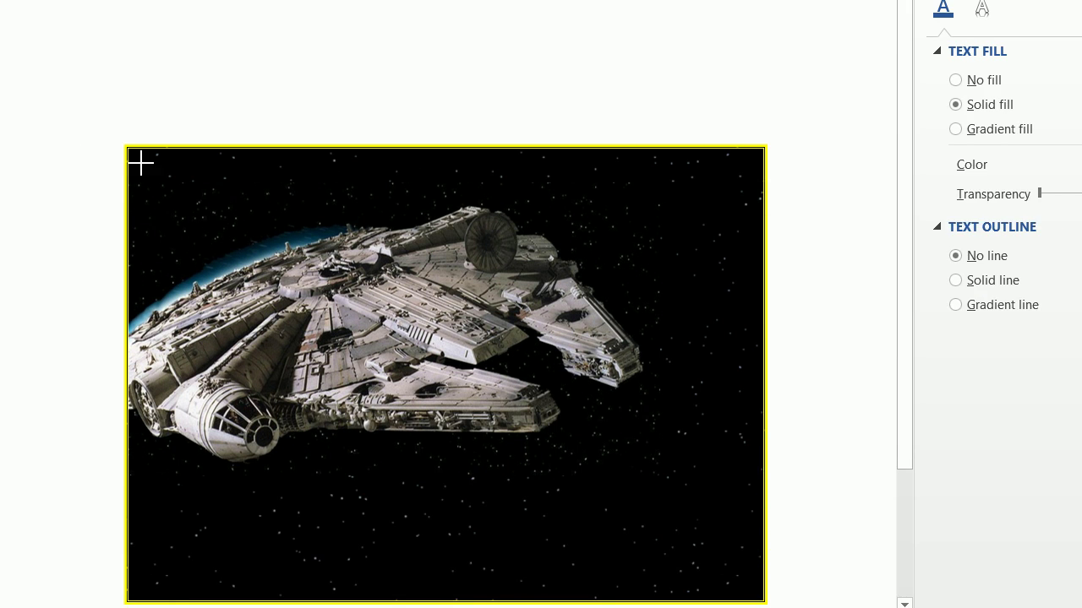
mouse_move(179, 215)
mouse_down()
mouse_move(526, 370)
mouse_move(724, 408)
mouse_move(806, 440)
mouse_up()
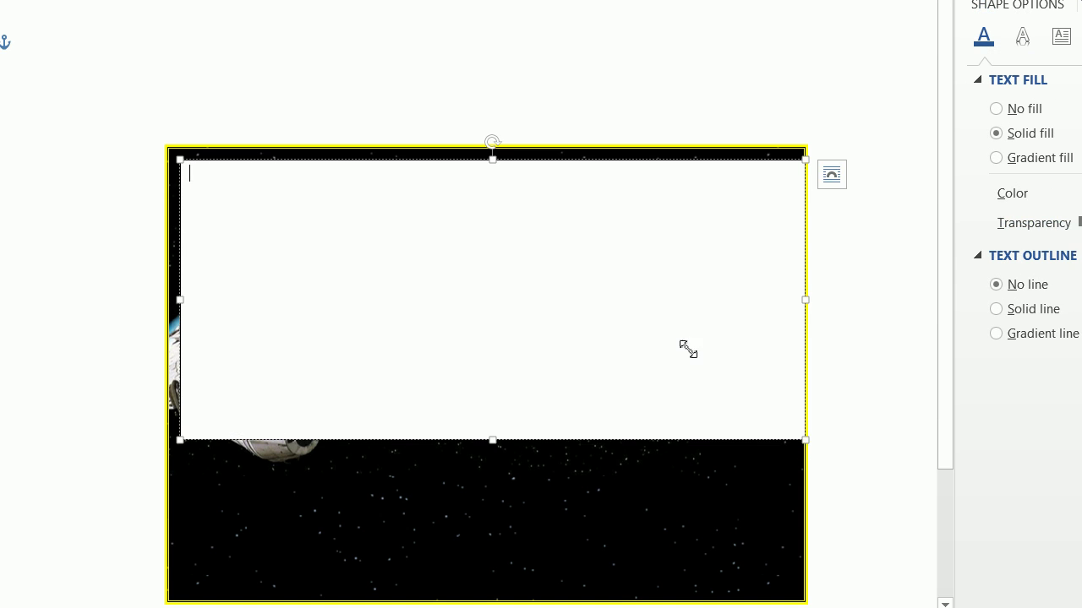
click(618, 161)
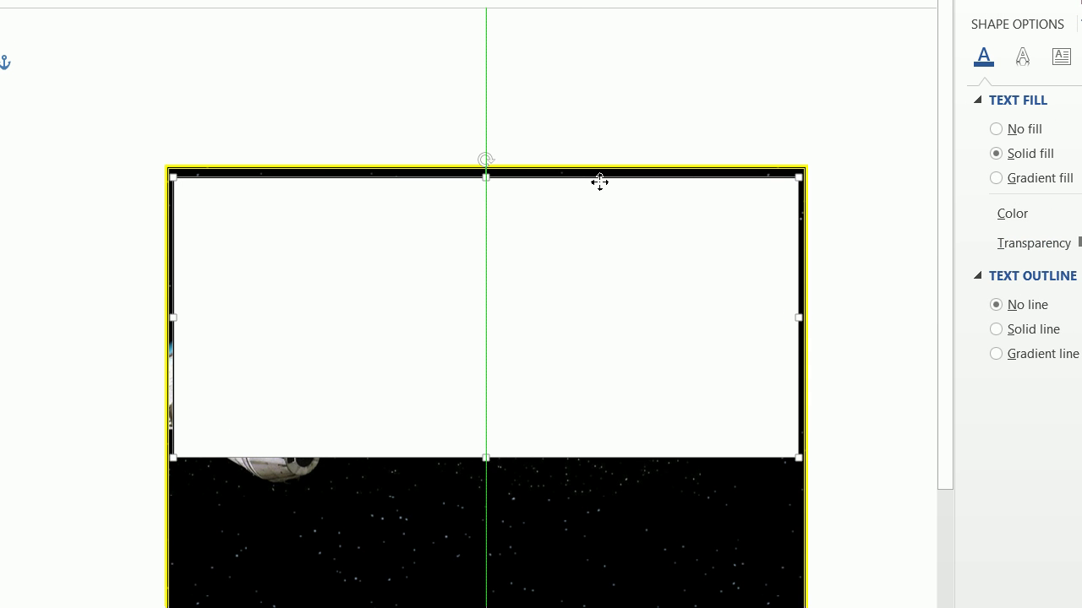
drag(599, 182, 600, 181)
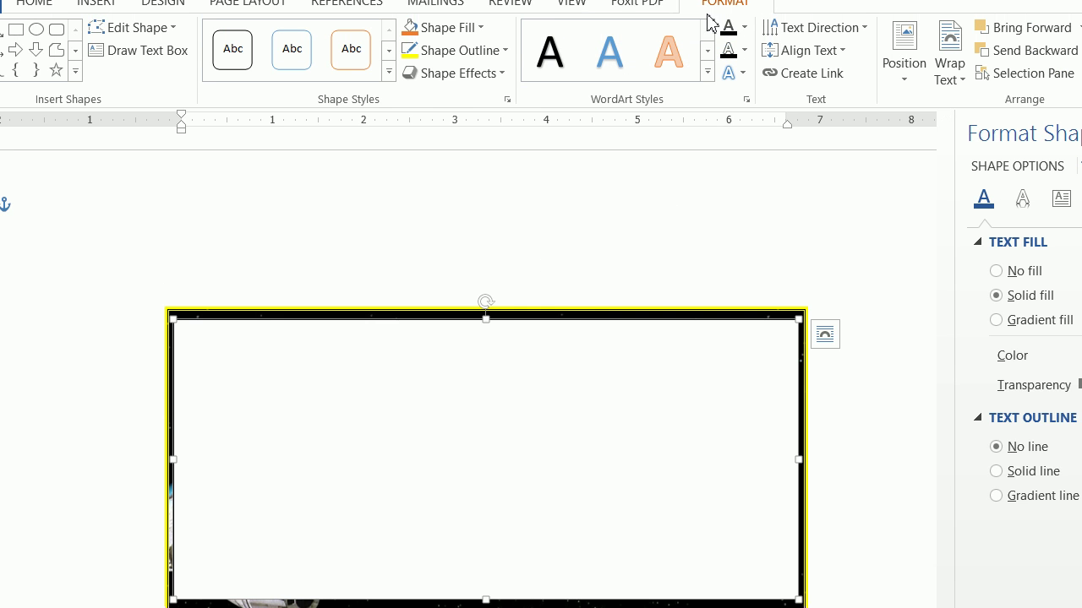
Step: Remove the text box's fill and outline so the picture shows through
click(467, 70)
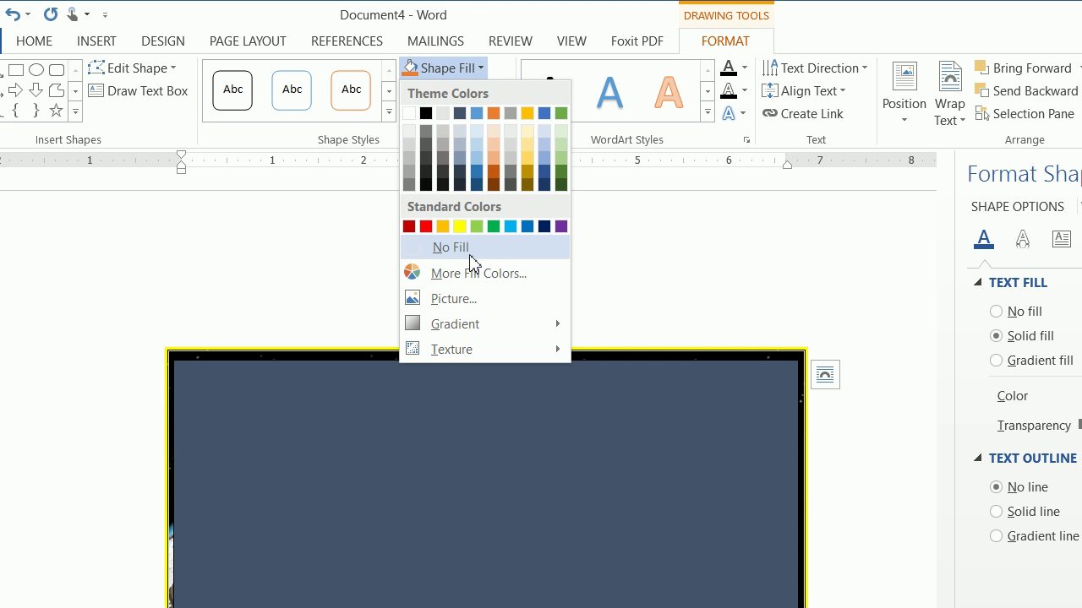
click(473, 298)
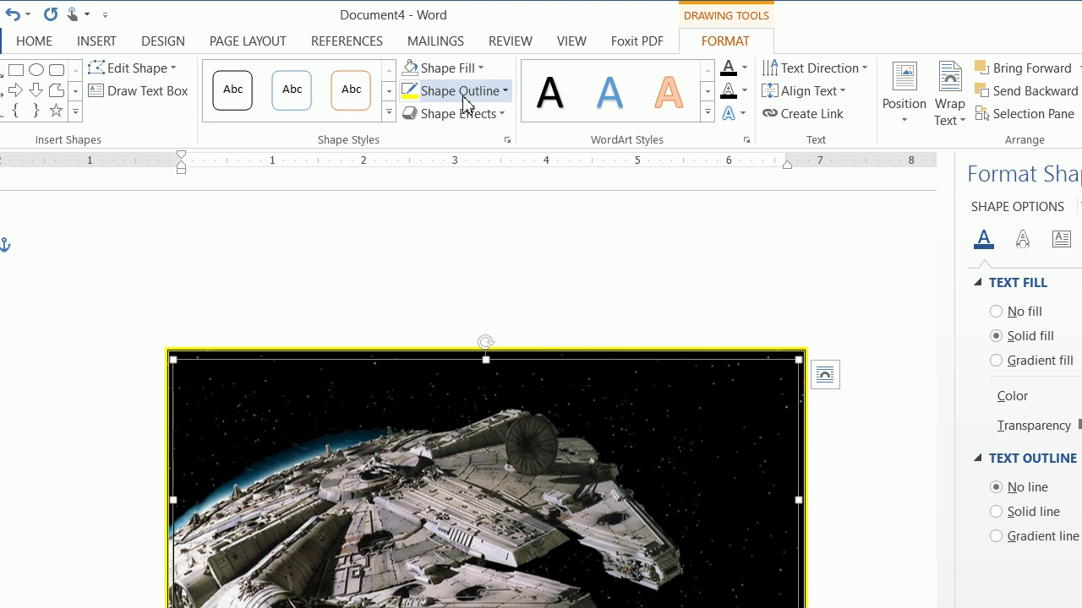
click(463, 93)
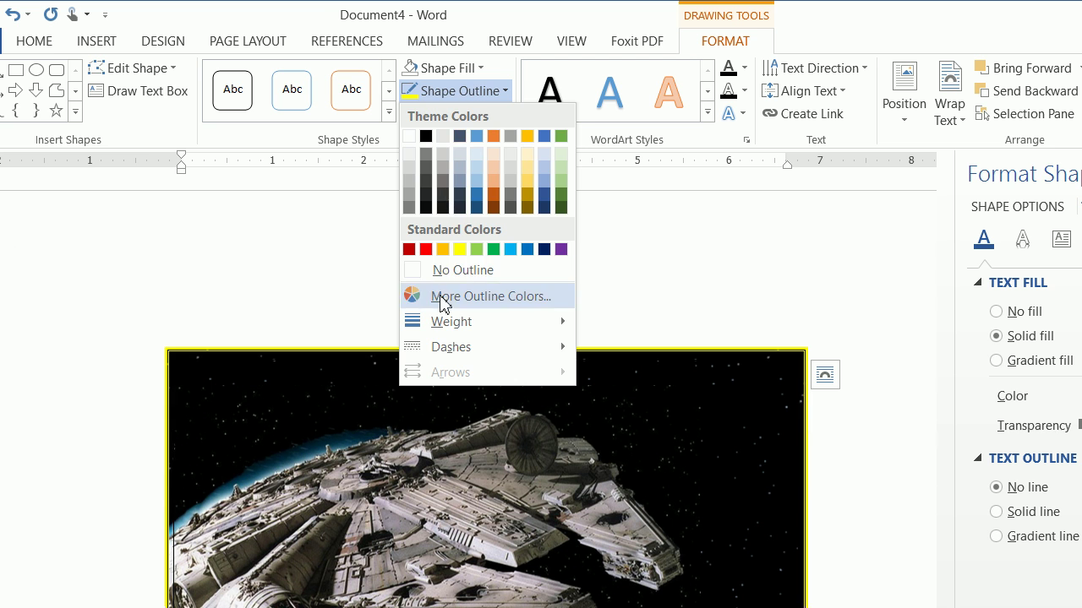
click(399, 362)
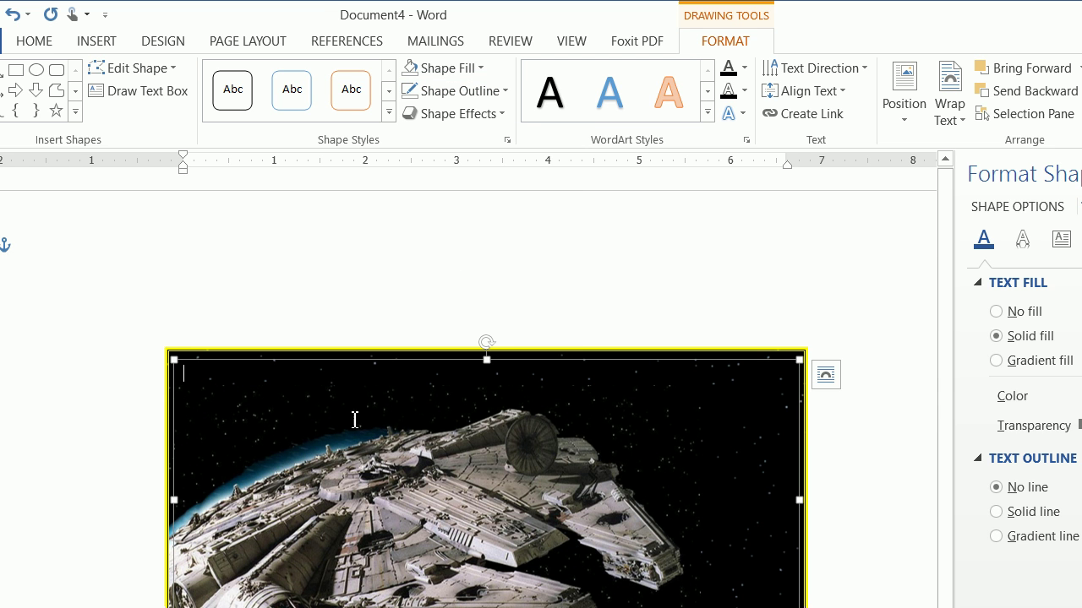
Step: Type 'JOIN US IN A GALAXY FAR FAR AWAY TO CELEBRATE' centred in white 20 pt Star Jedi
click(52, 46)
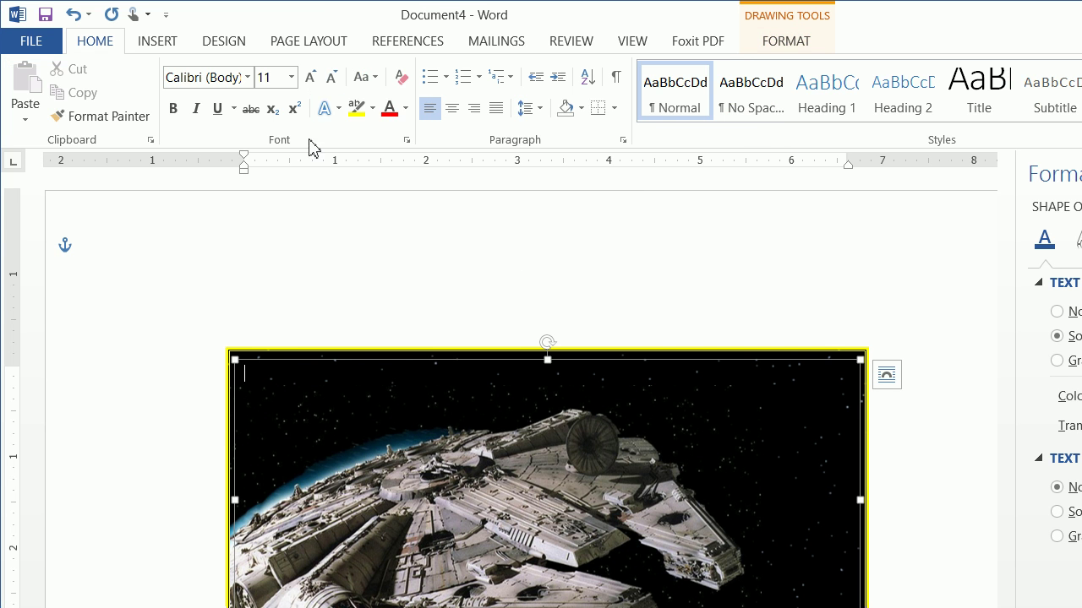
click(406, 108)
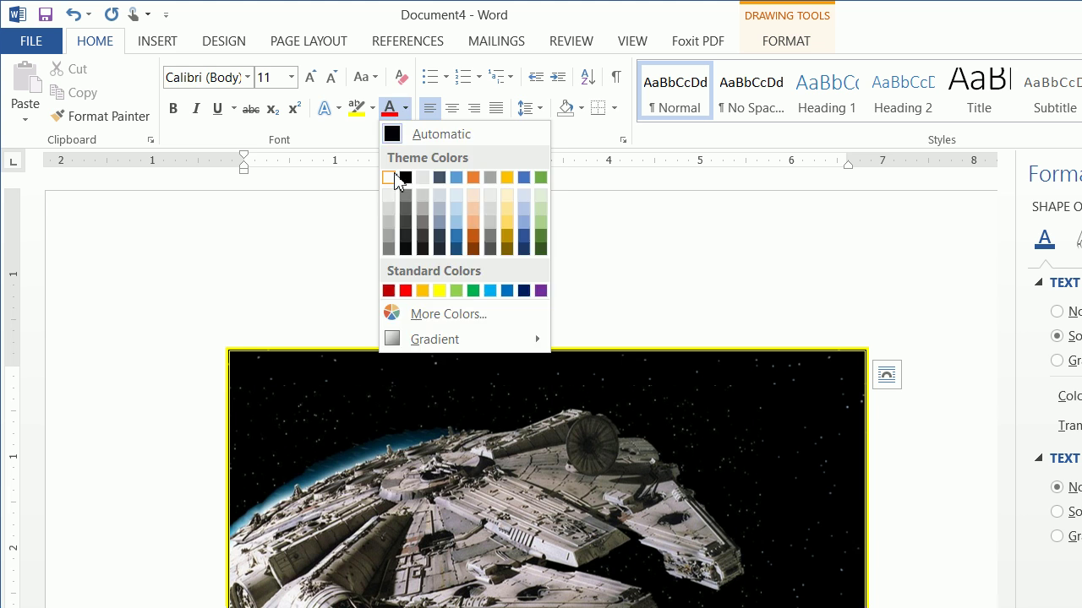
click(389, 177)
click(247, 77)
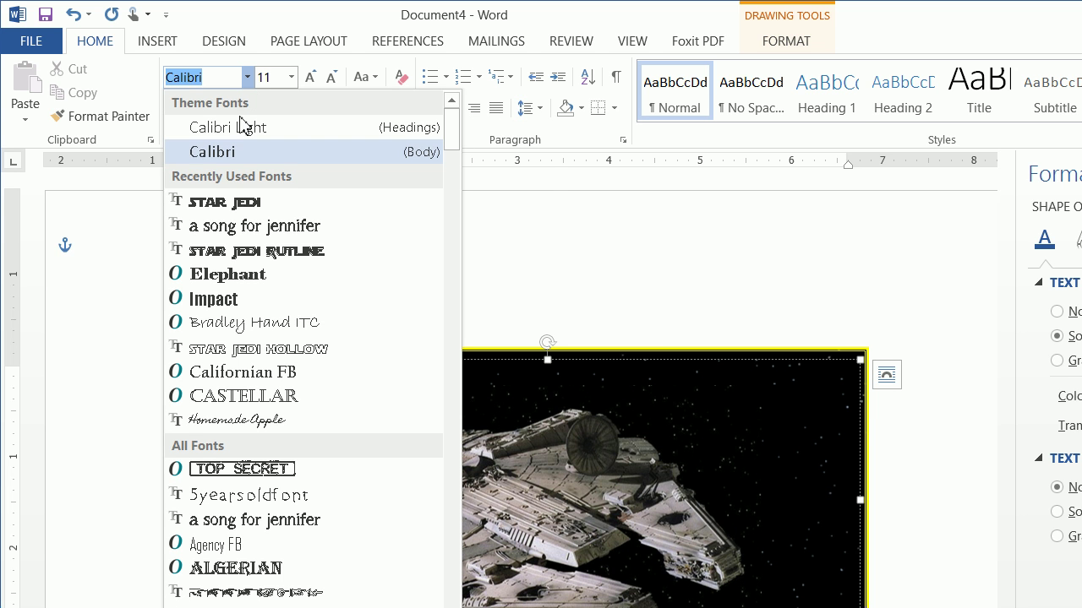
click(233, 202)
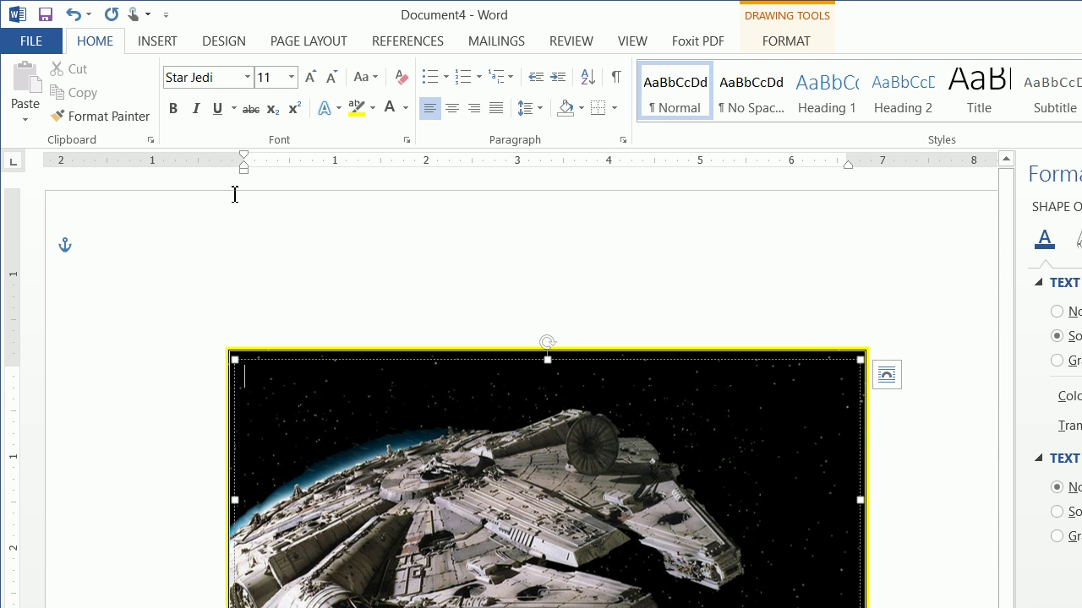
click(266, 77)
click(452, 108)
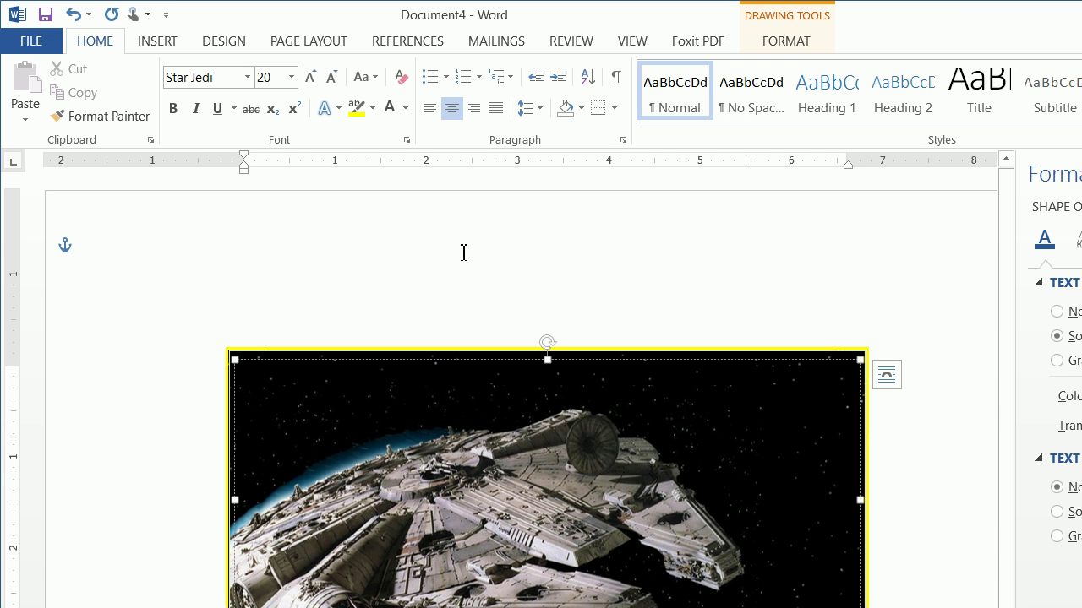
text(J)
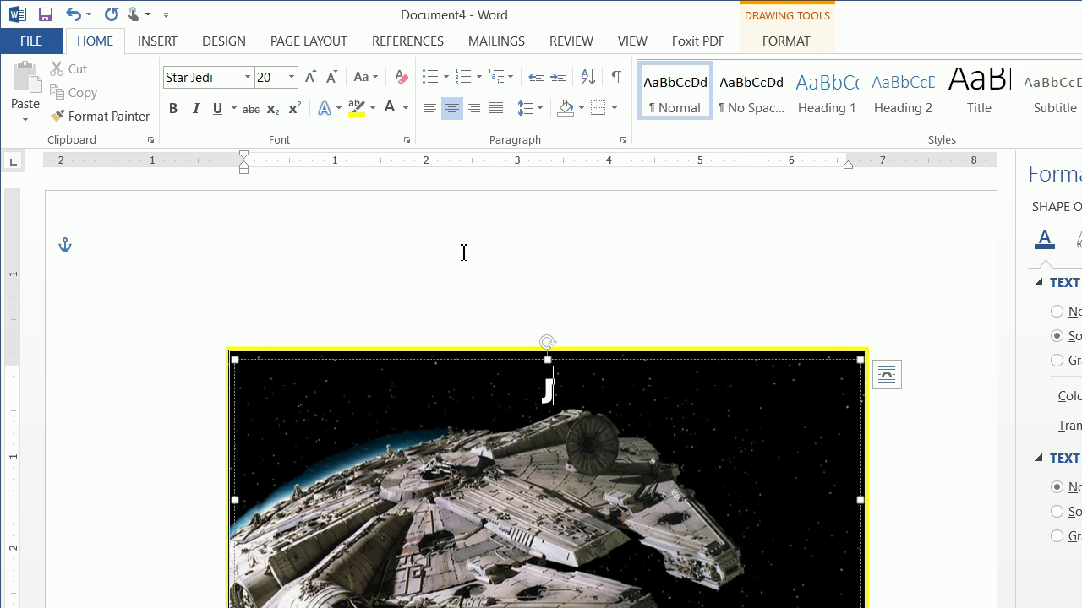
text(OIN)
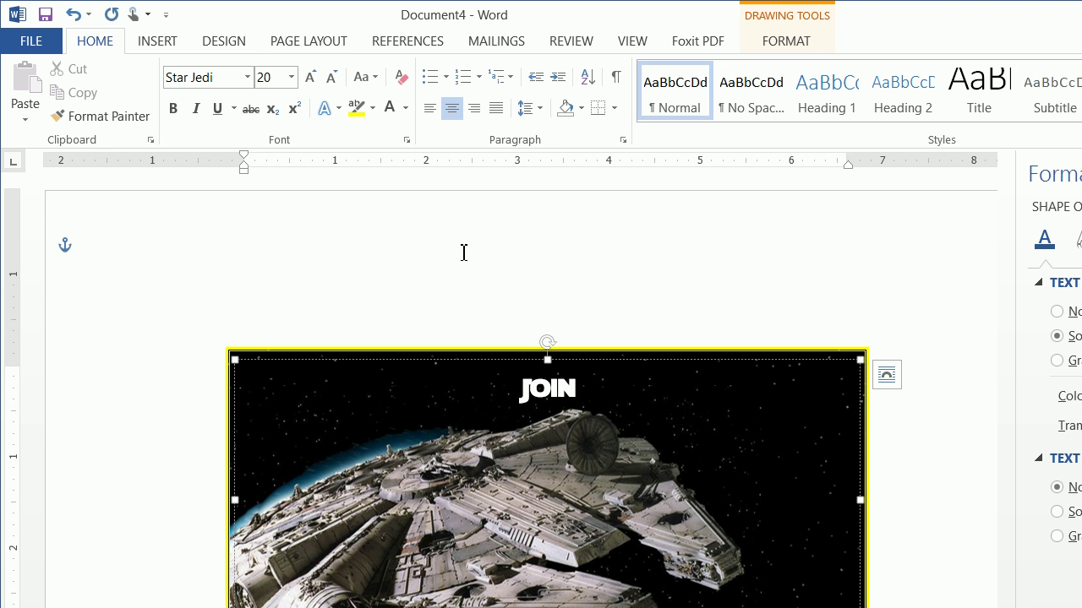
text( US IN A )
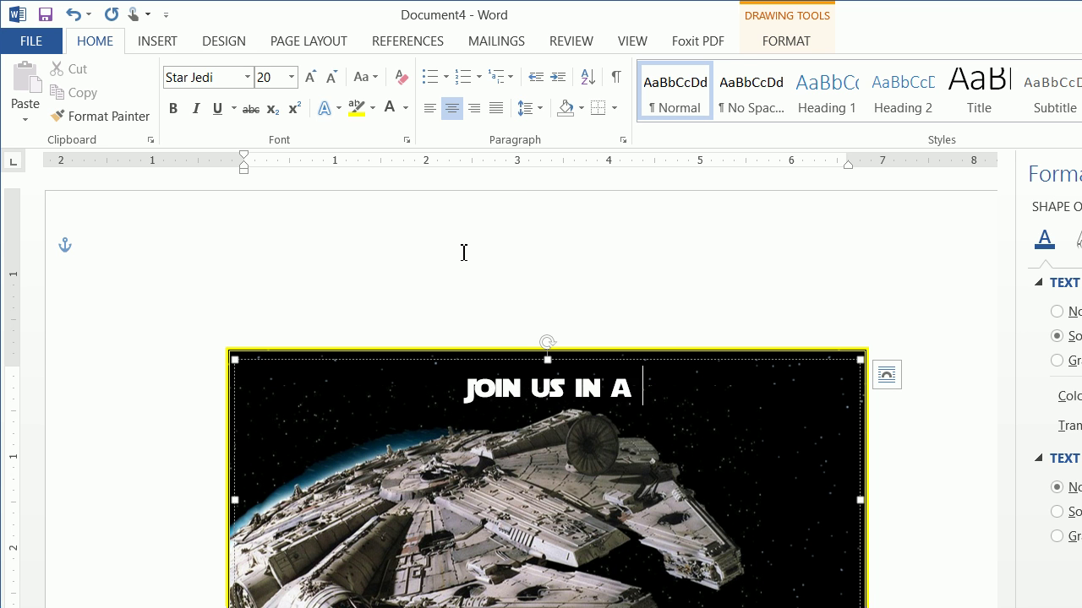
text(GALAXY FAR )
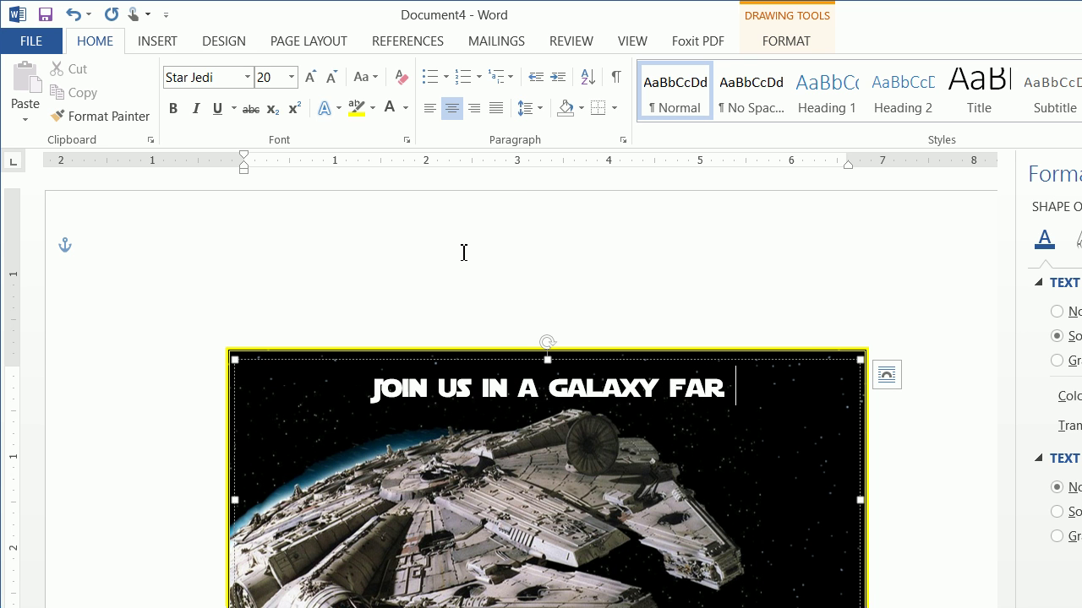
text(FAR AWAY )
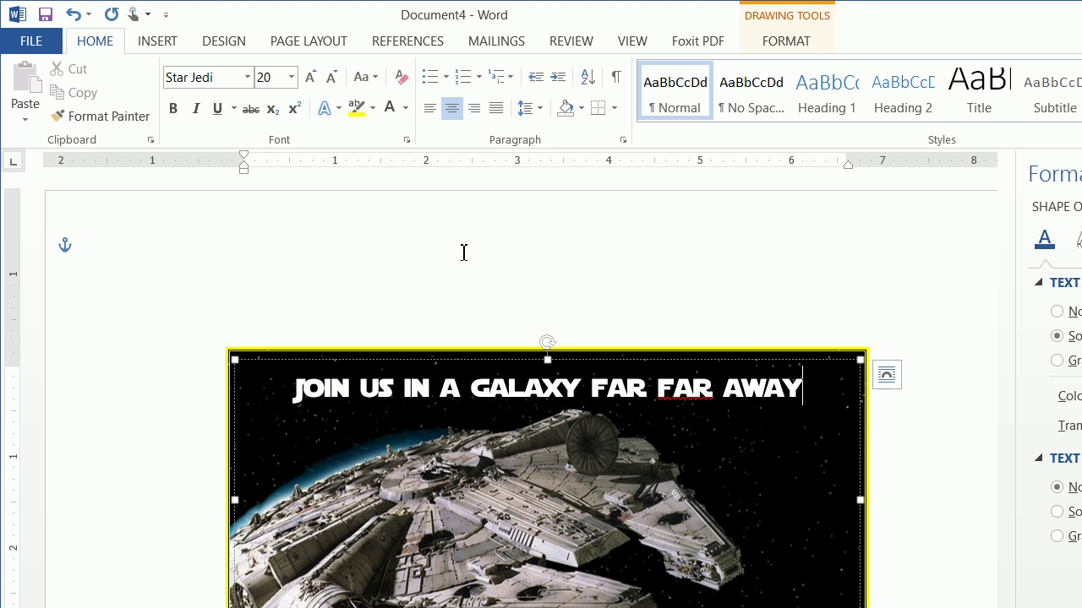
text(TO CELEBRATE)
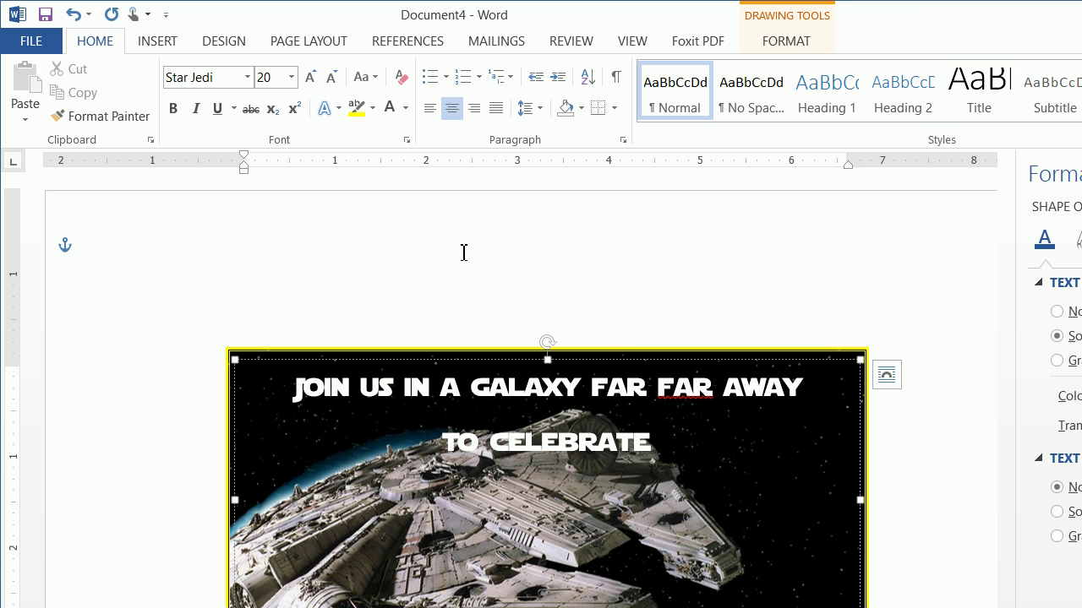
Step: Give both heading lines single line spacing with 0 pt spacing after
drag(669, 441, 302, 392)
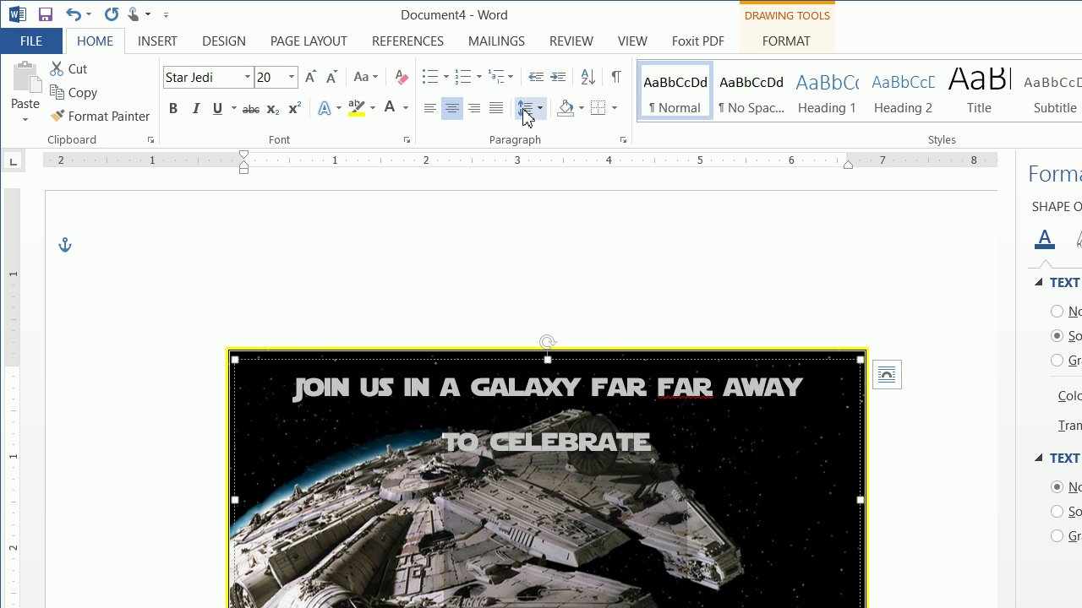
click(527, 110)
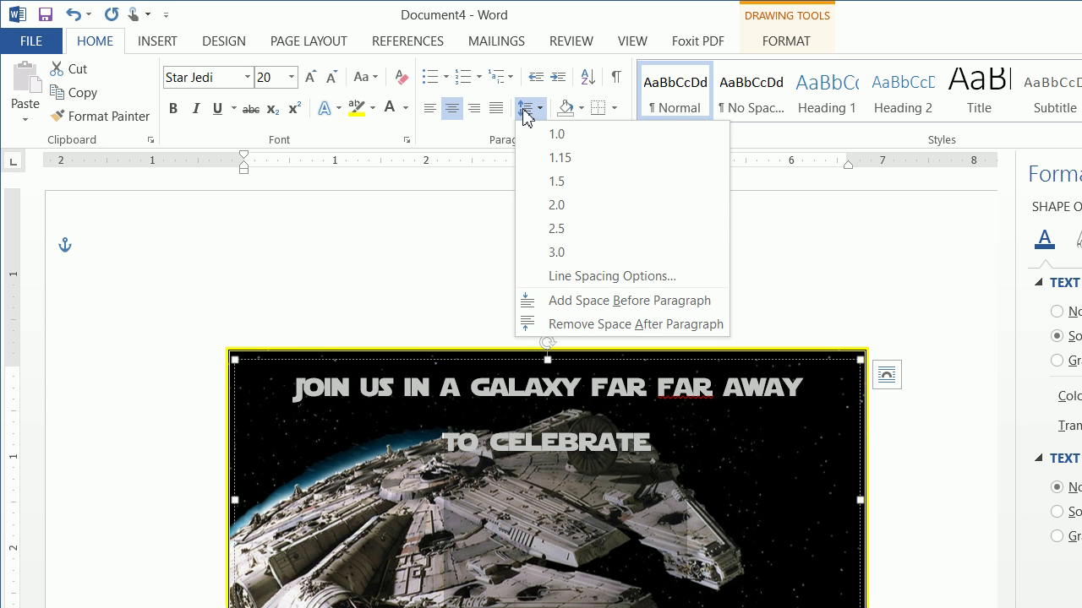
click(539, 277)
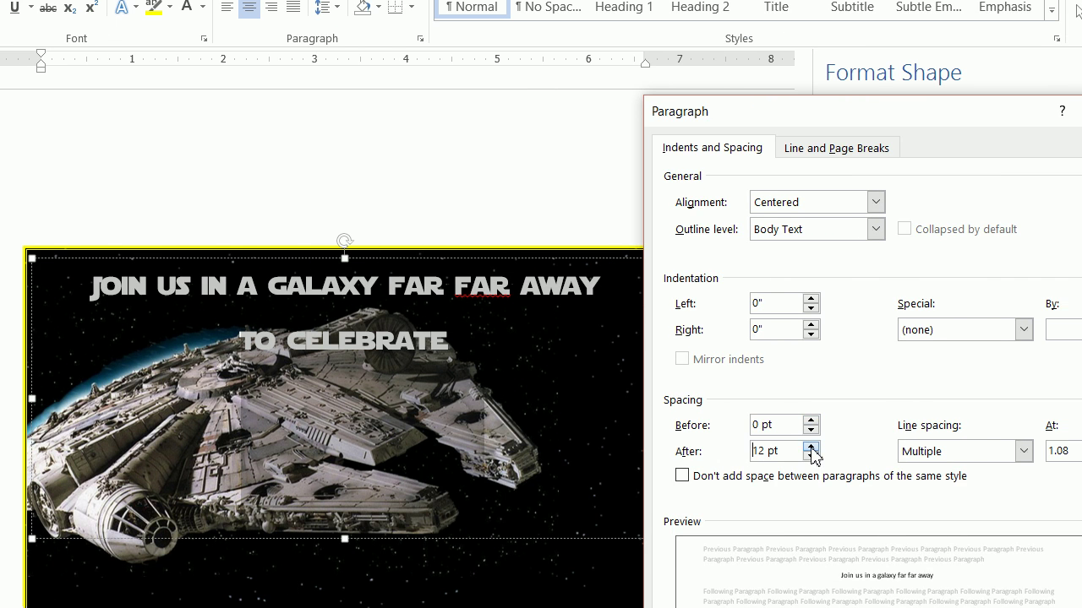
click(811, 456)
click(811, 456)
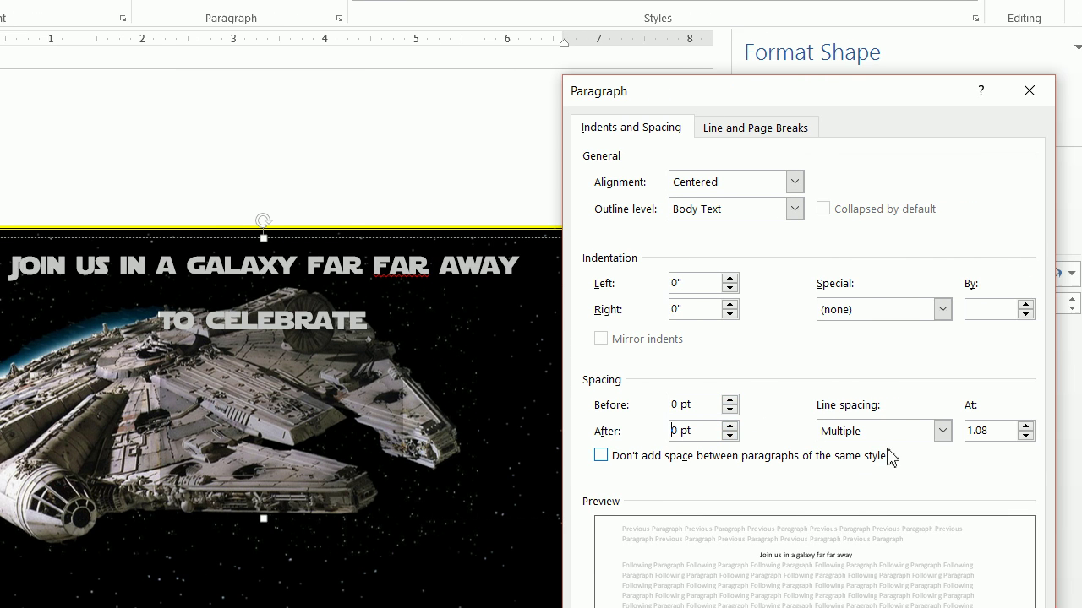
click(892, 433)
click(896, 449)
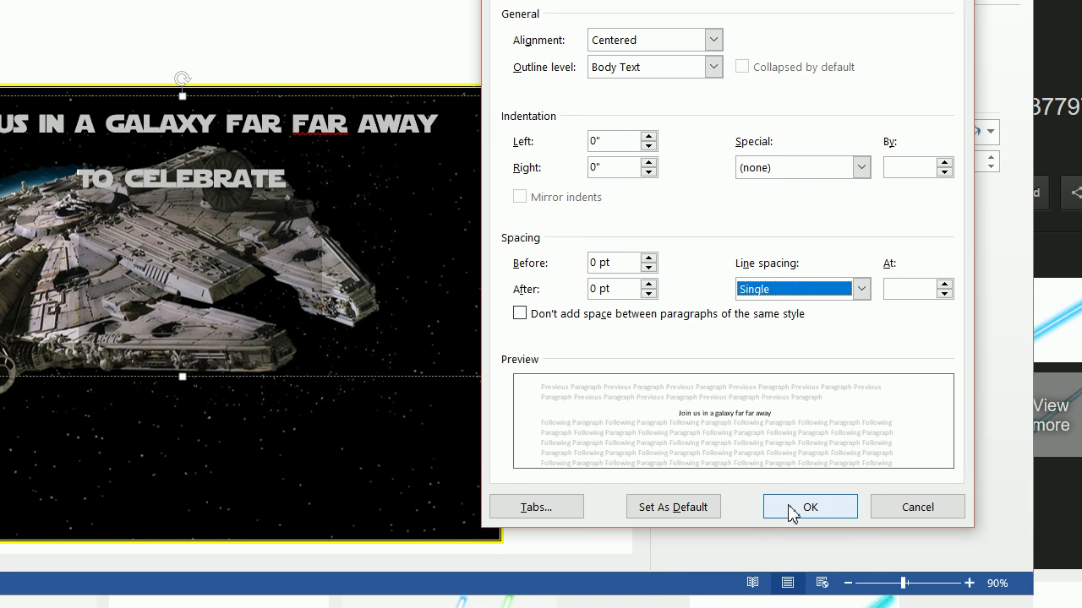
click(812, 607)
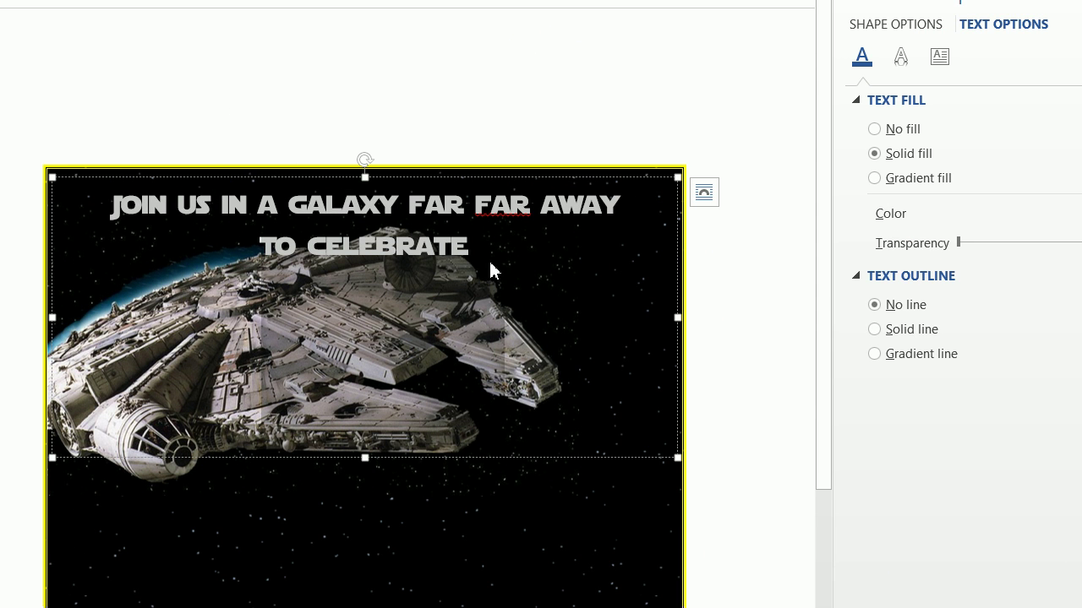
Step: Add a new line below TO CELEBRATE announcing the child's 7th birthday
click(348, 144)
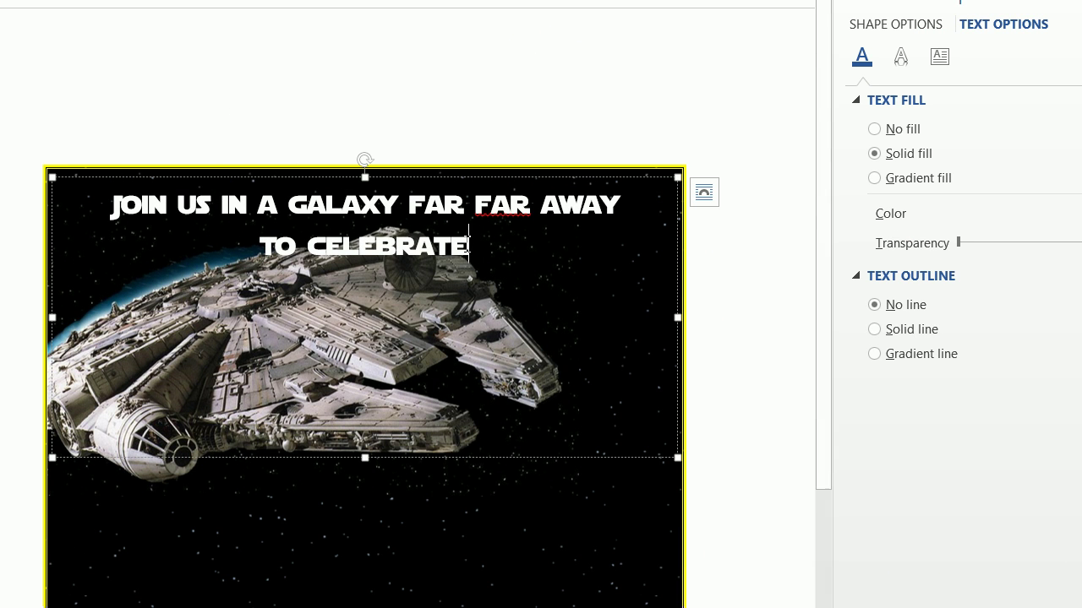
key(Return)
text(COLE'S)
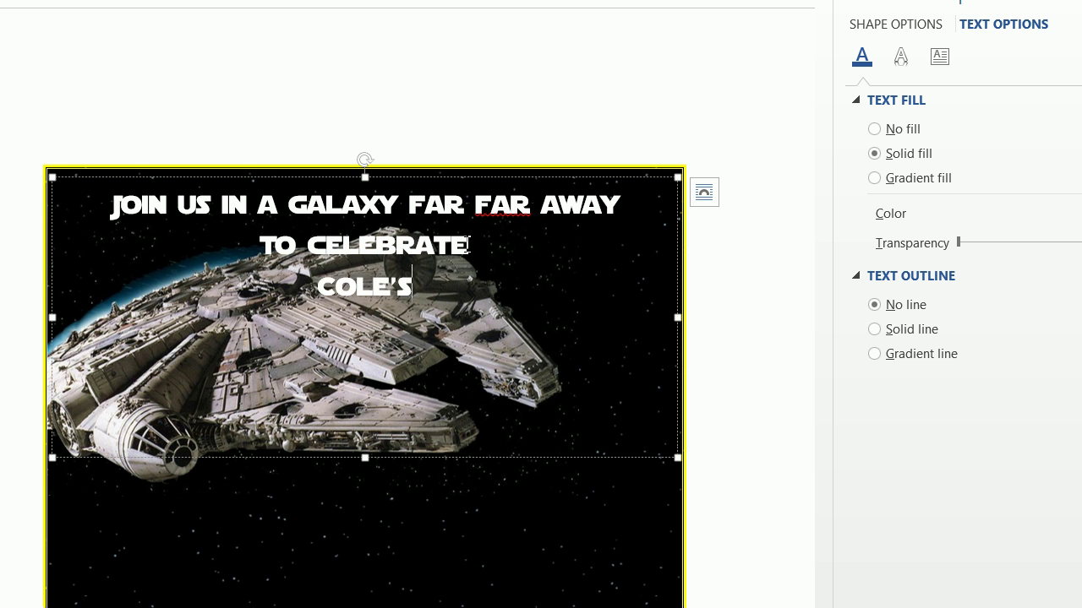
text( 7th )
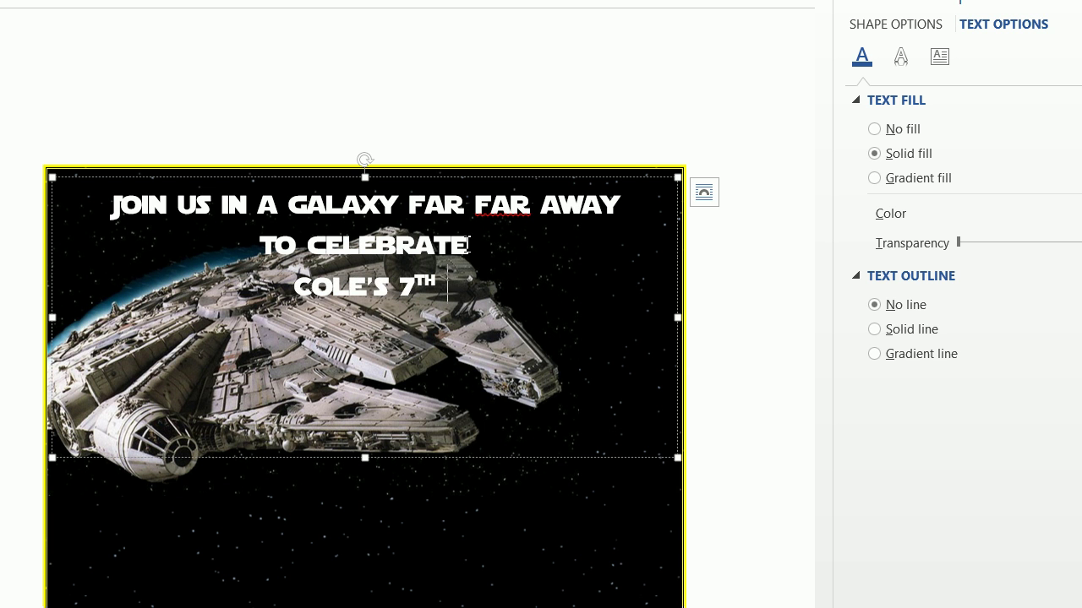
text(birthday)
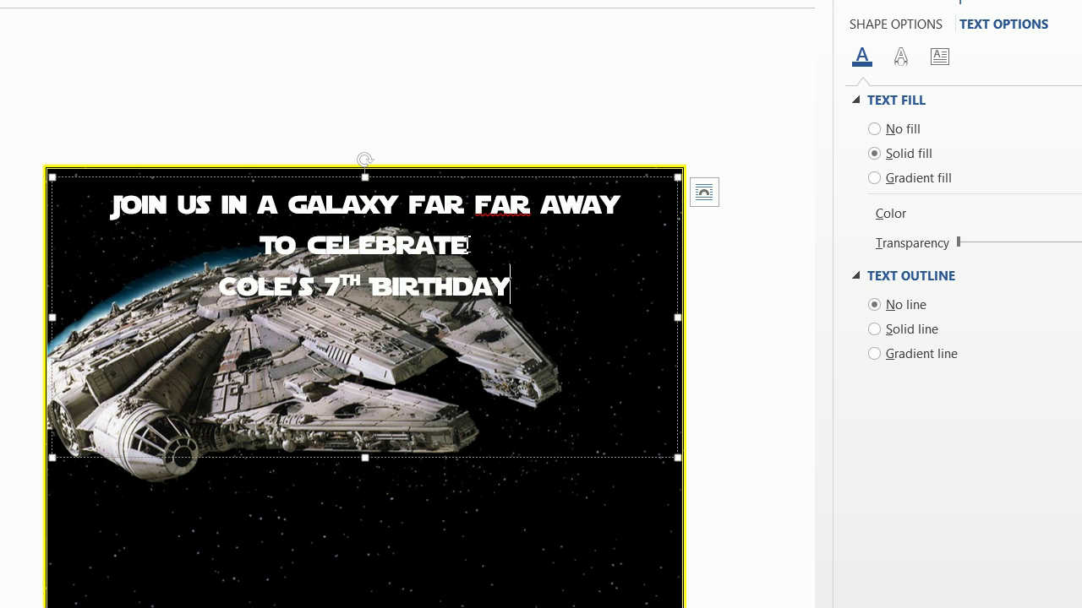
Step: Make the birthday line 36 pt red with an Automatic text outline
drag(504, 290, 288, 294)
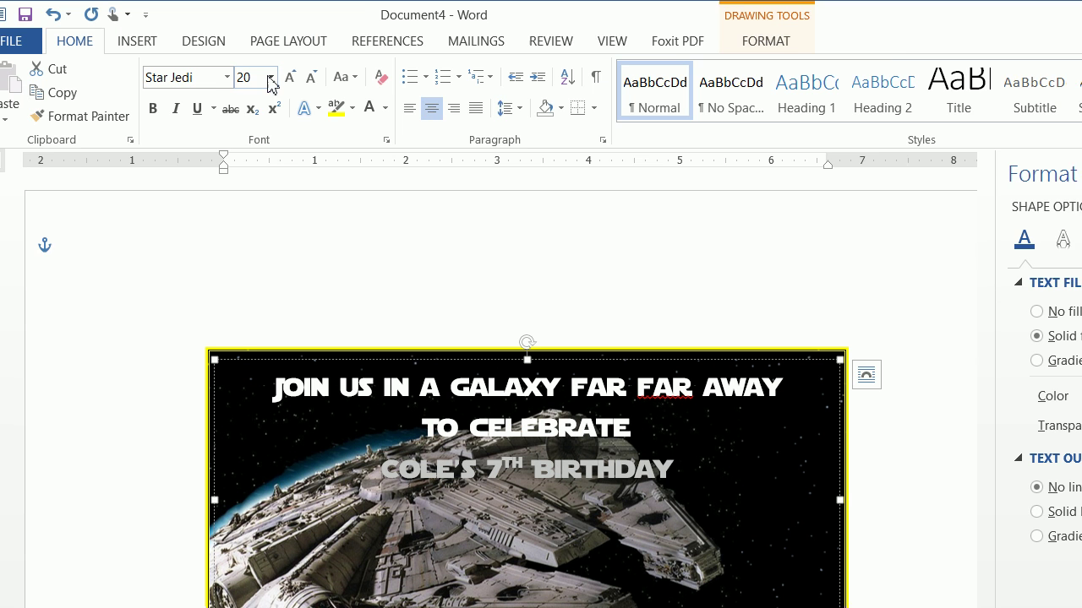
click(292, 77)
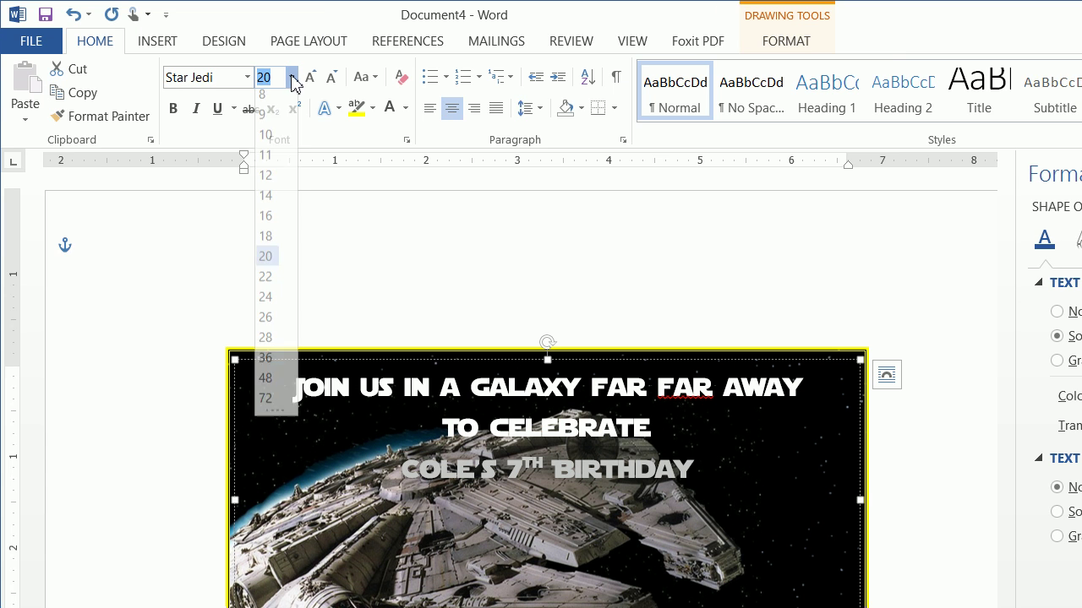
click(268, 361)
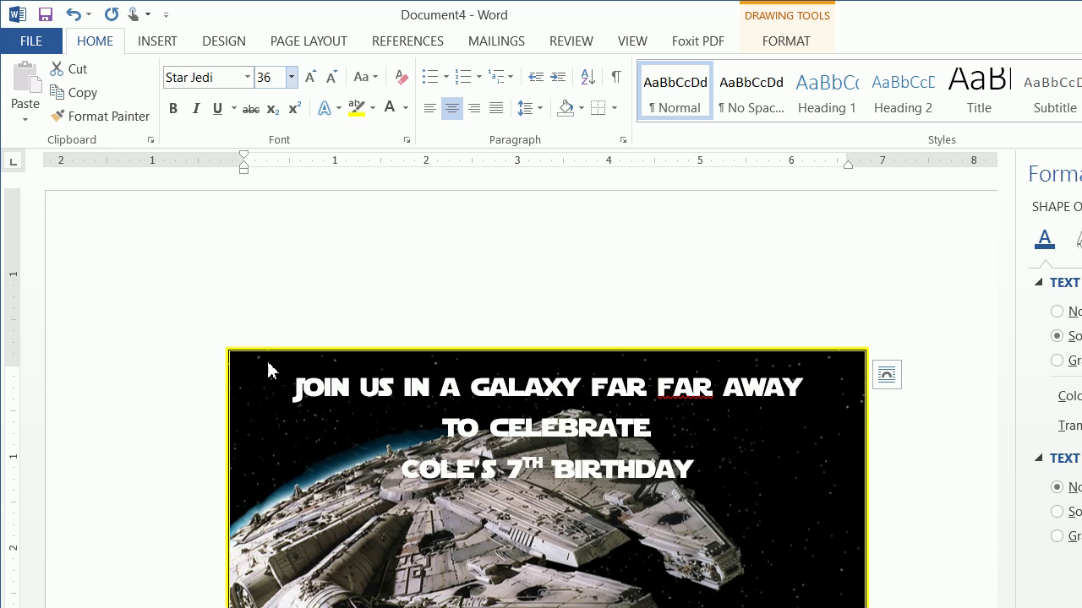
click(405, 107)
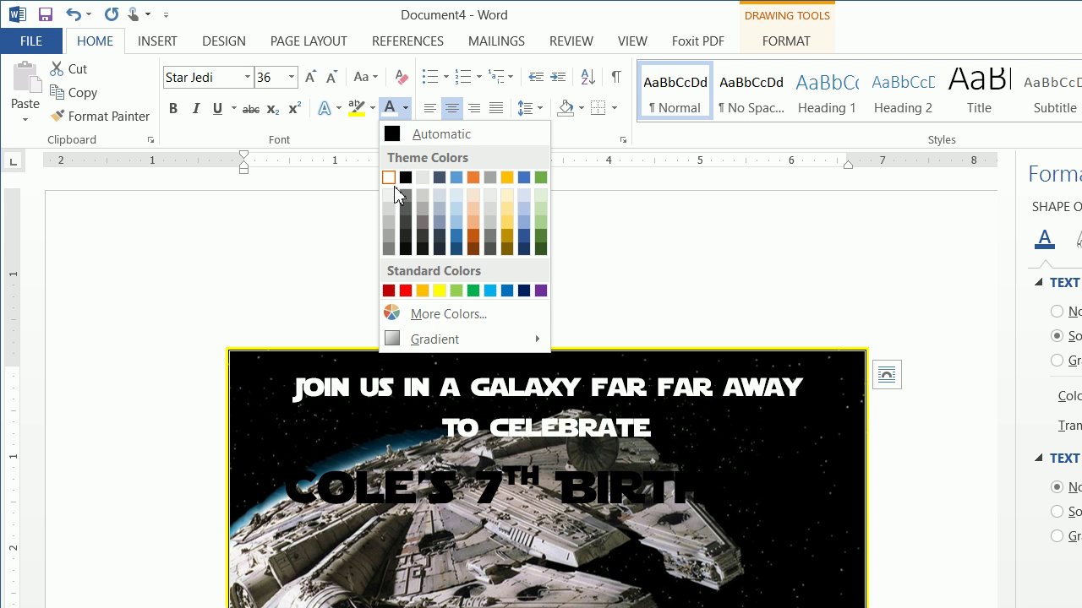
click(405, 290)
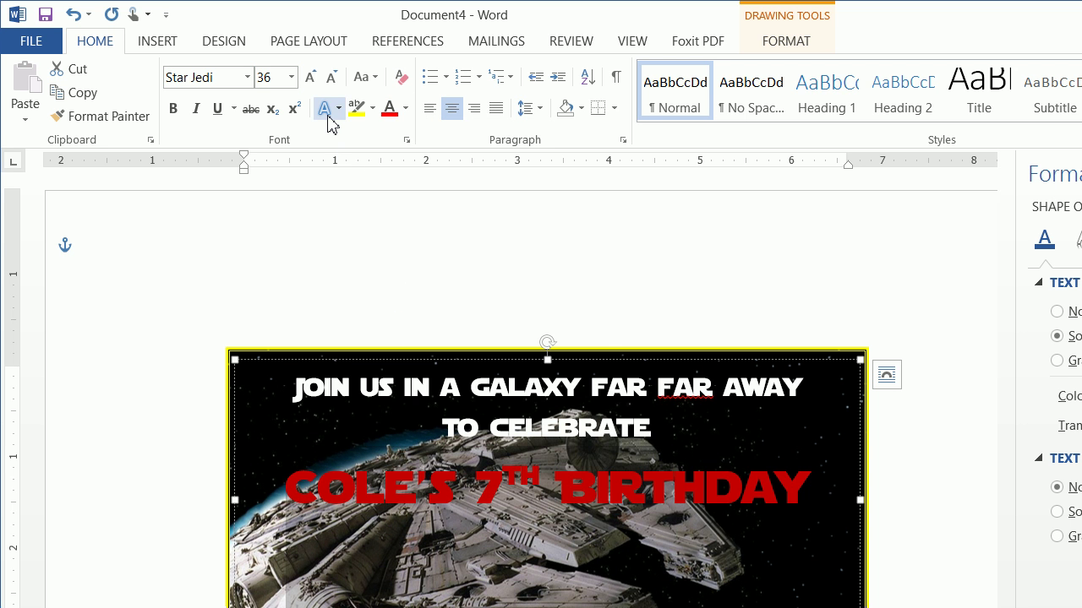
click(328, 117)
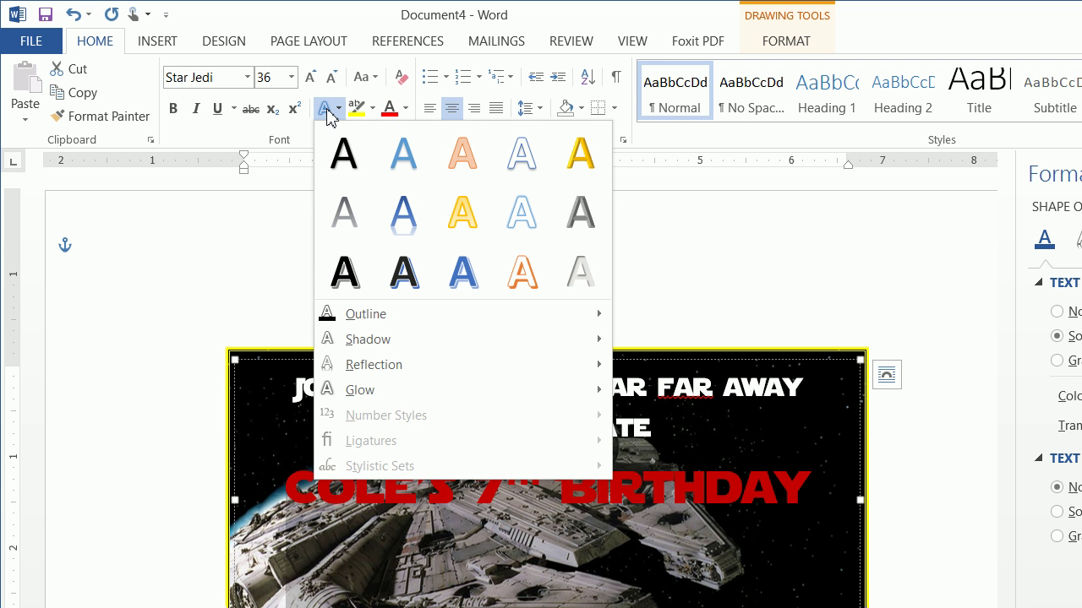
mouse_move(499, 321)
click(629, 319)
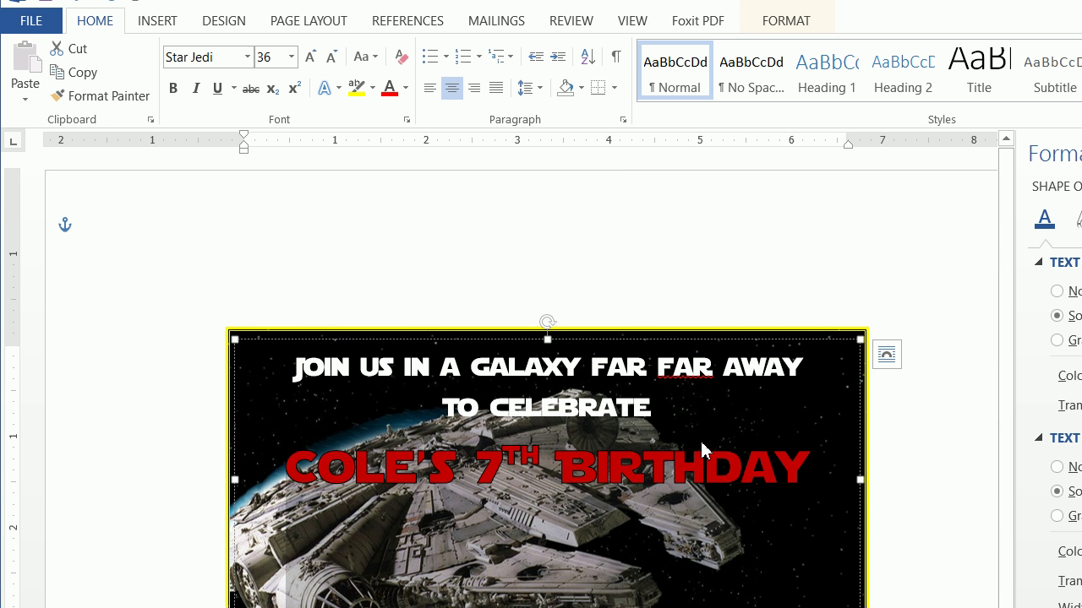
Step: Add a 'Where:' line below the birthday headline in white 20 pt Impact
click(829, 465)
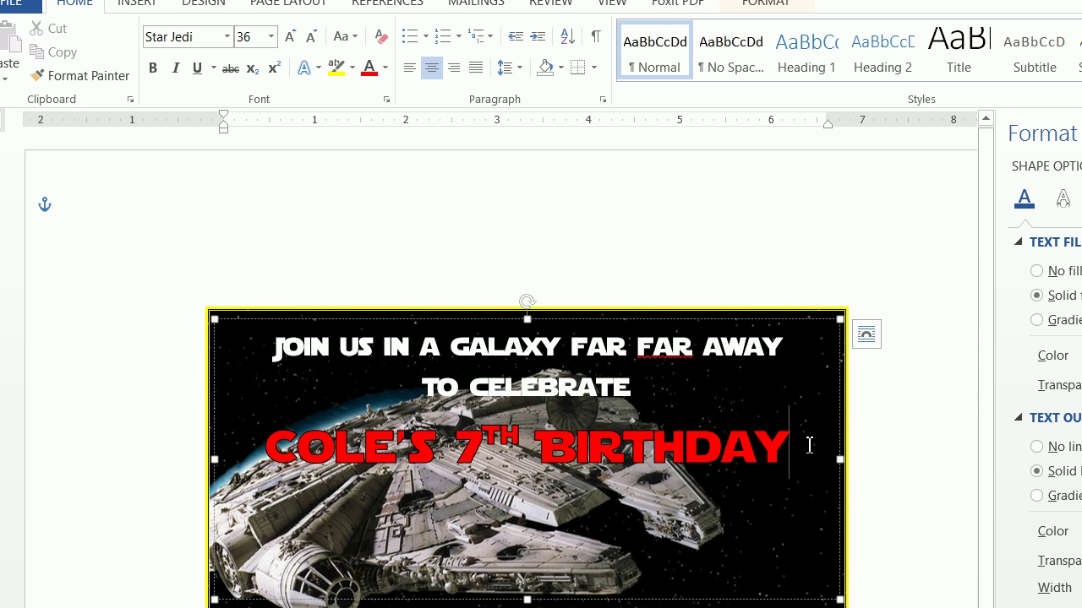
key(Return)
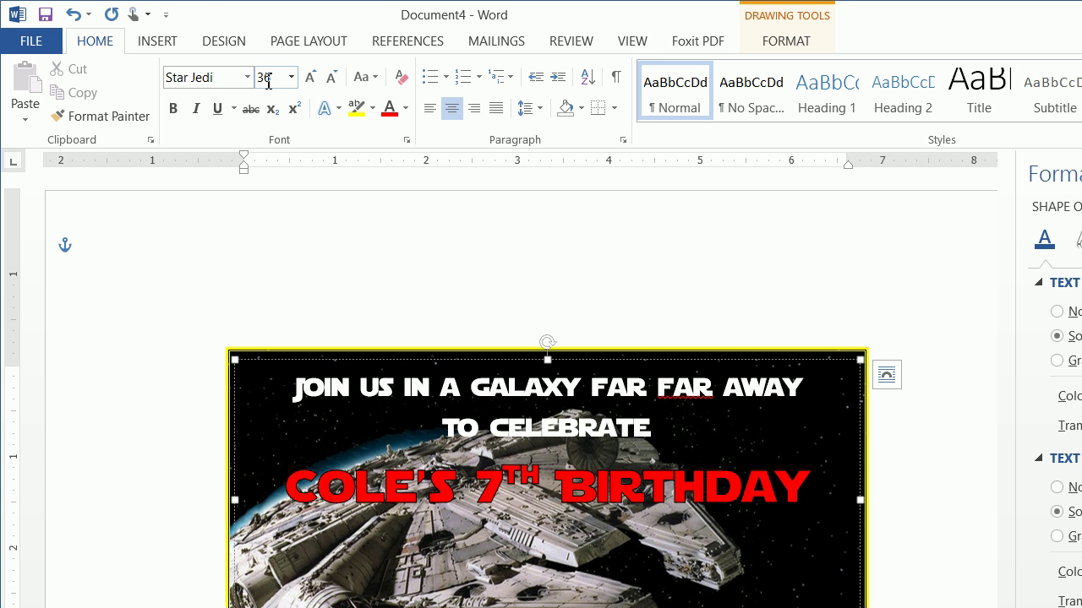
click(268, 82)
key(Return)
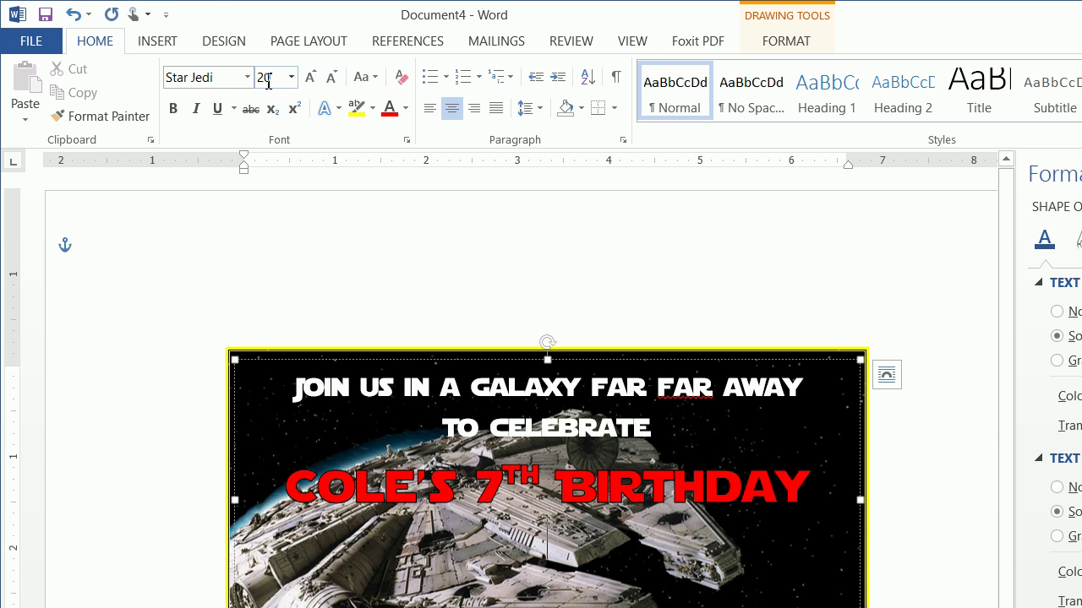
click(232, 78)
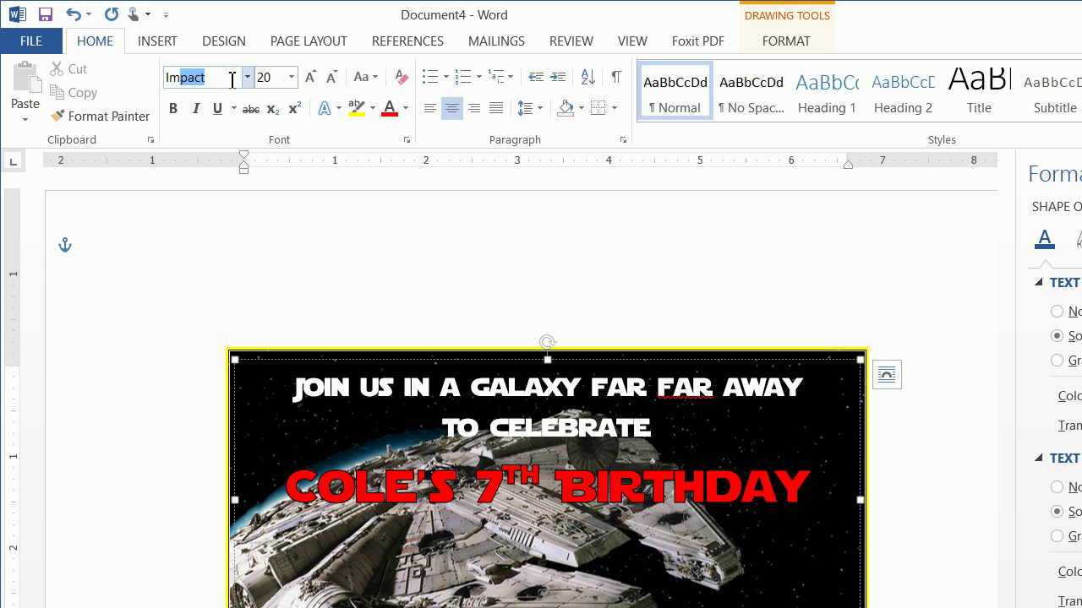
key(Return)
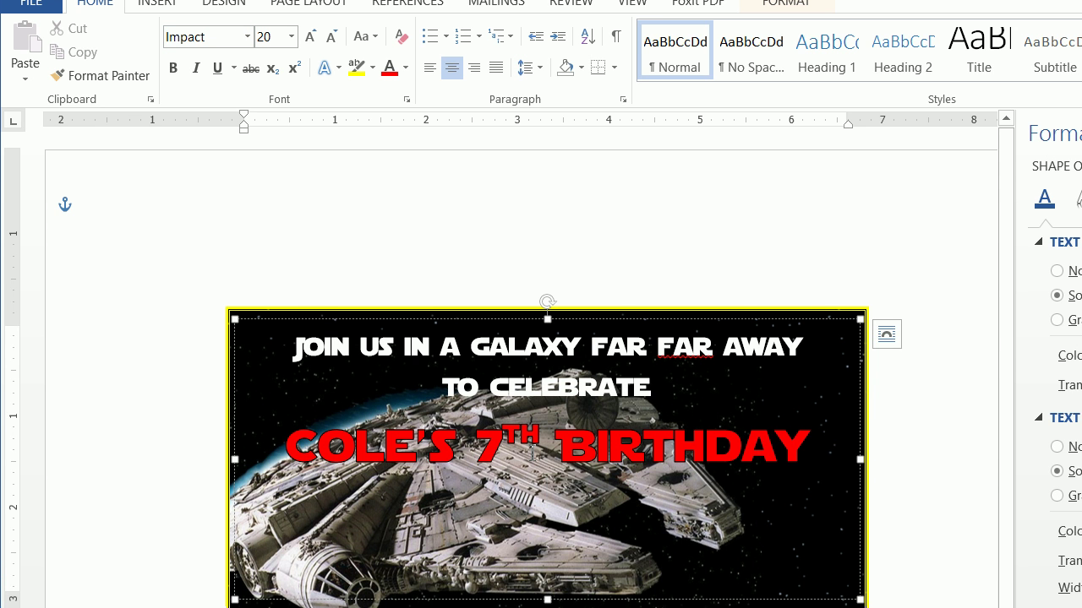
text(Where)
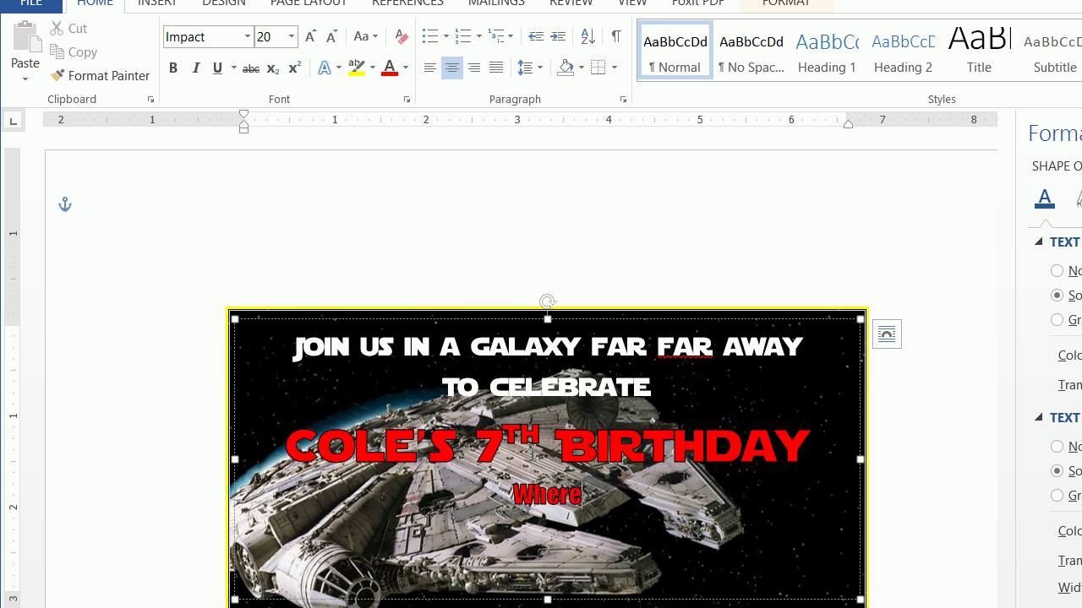
text(:)
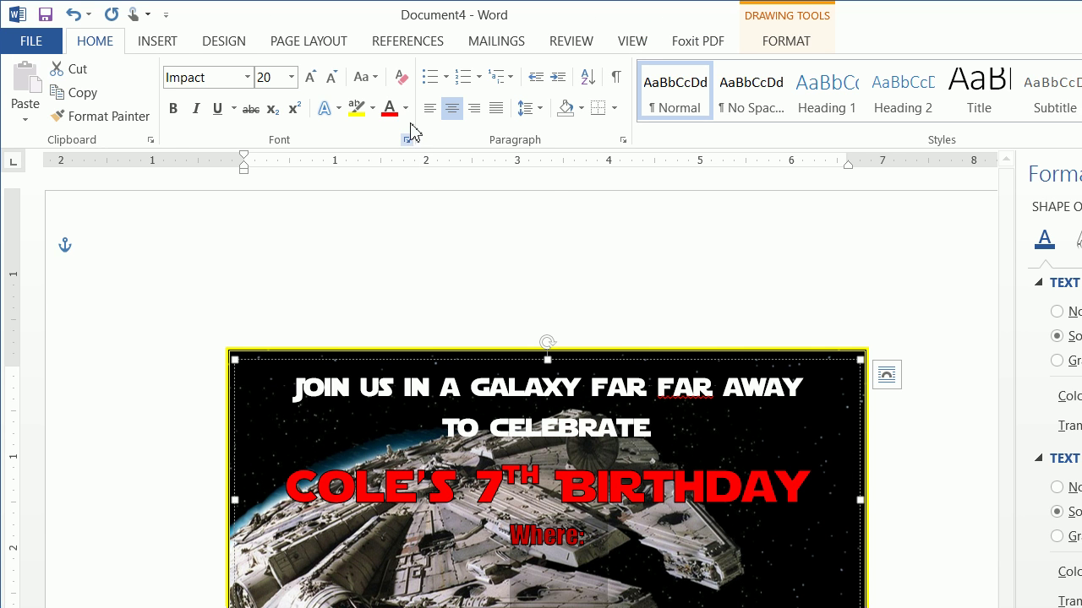
click(405, 6)
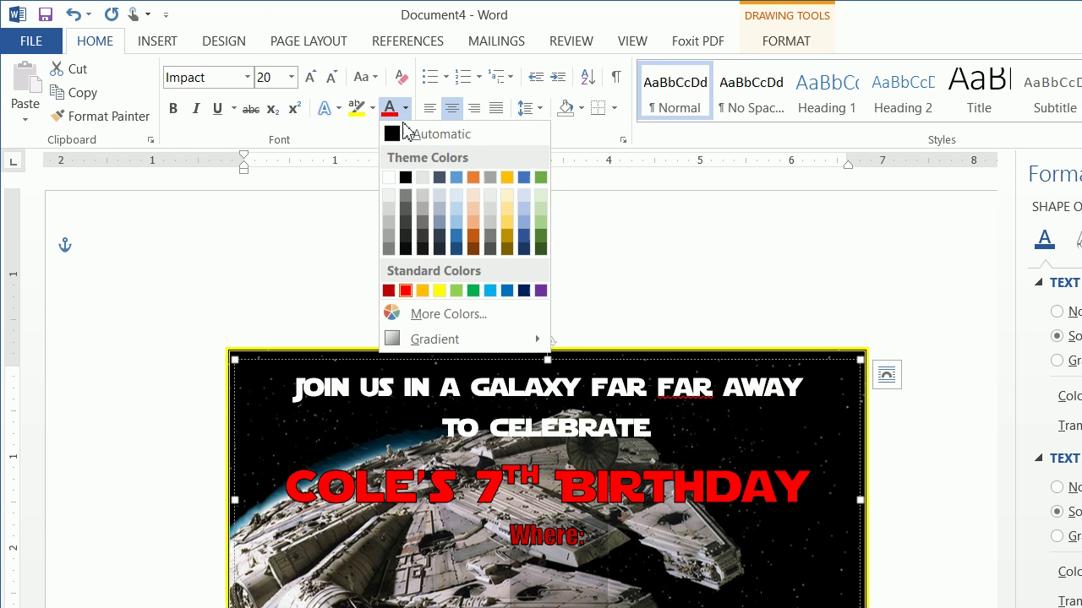
Step: Type 'Lewis Creek Picnic Area' as the Where line and begin the When line
click(388, 178)
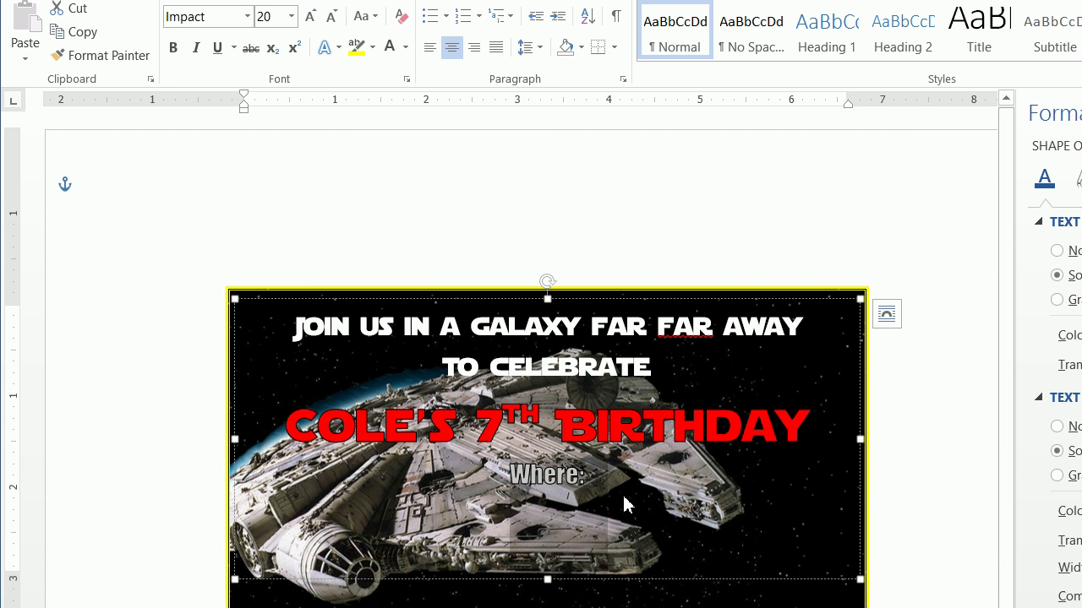
text(Lewis)
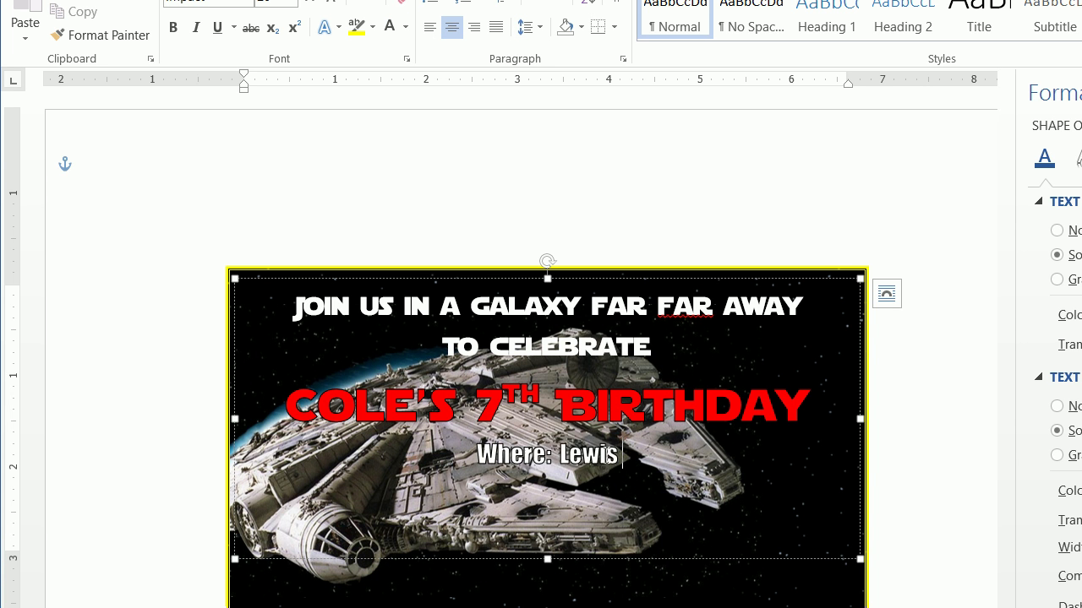
text( Creek Picnic)
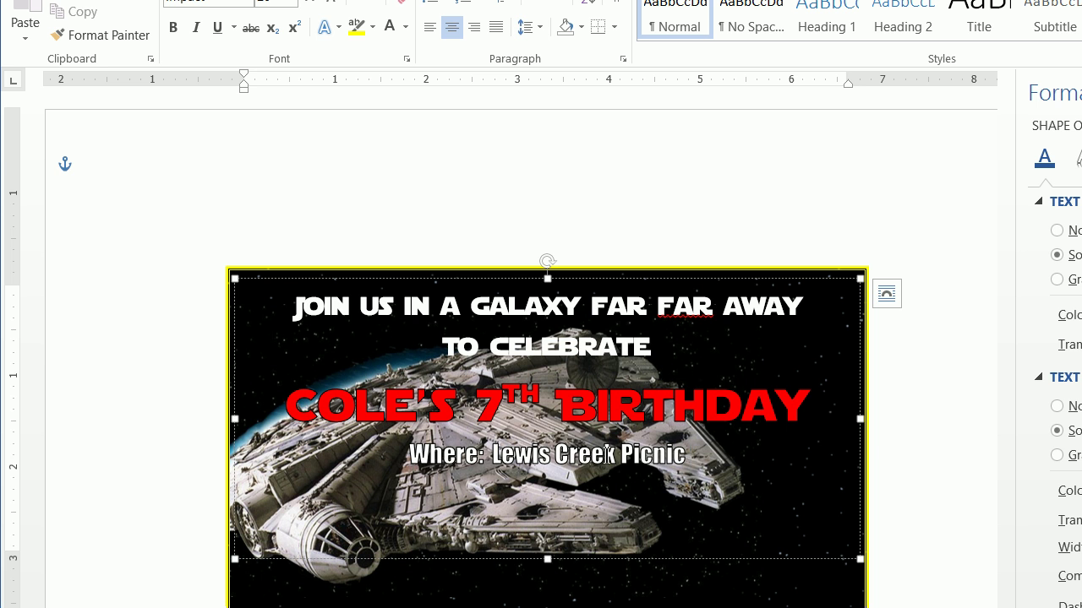
text( Area)
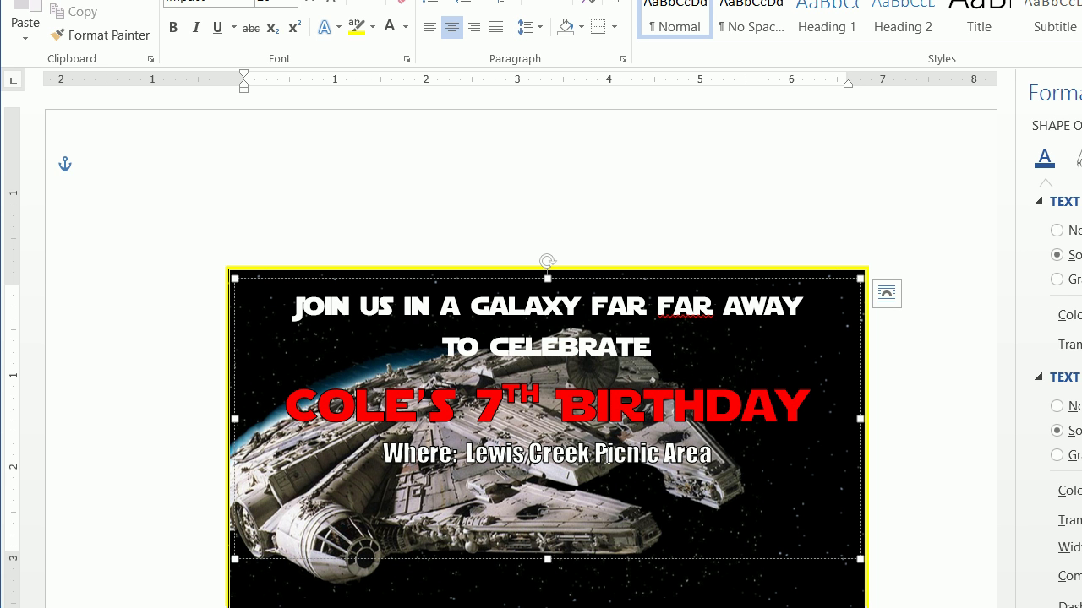
key(Return)
text(When:L)
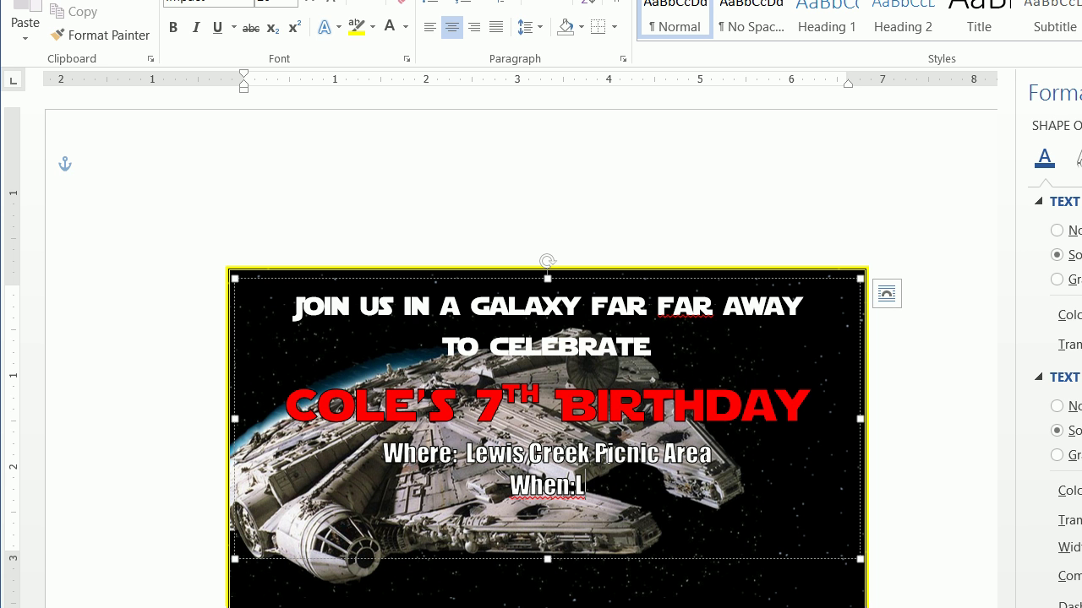
key(BackSpace)
Step: Add 'Saturday, September 12th' and 'Time: 2:30 - 4:30', then begin the RSVP line with a contact e-mail
text(Satruday)
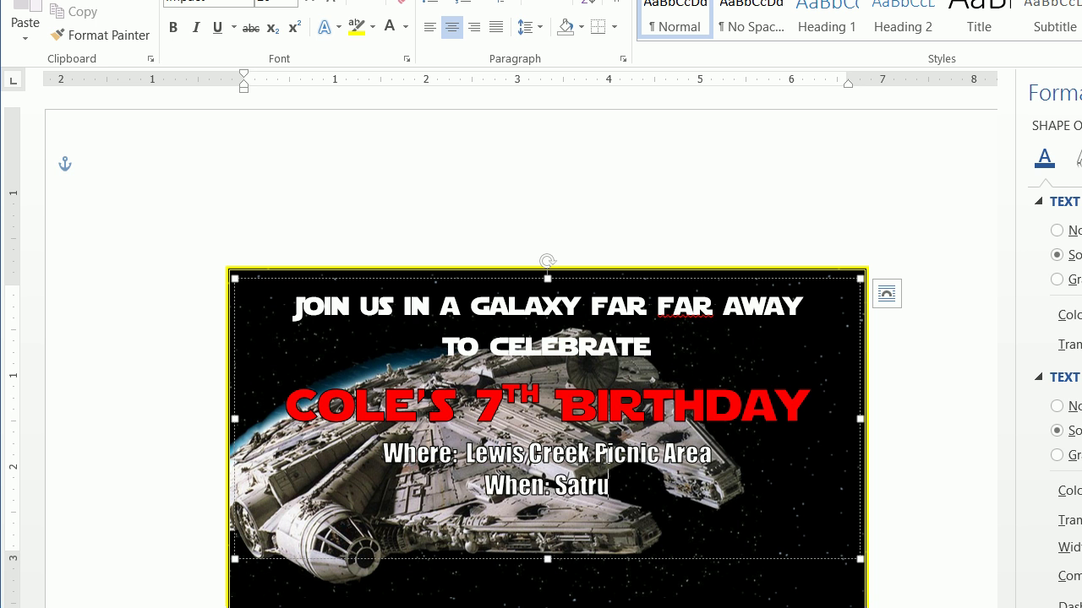
key(BackSpace)
key(BackSpace)
key(BackSpace)
key(BackSpace)
key(BackSpace)
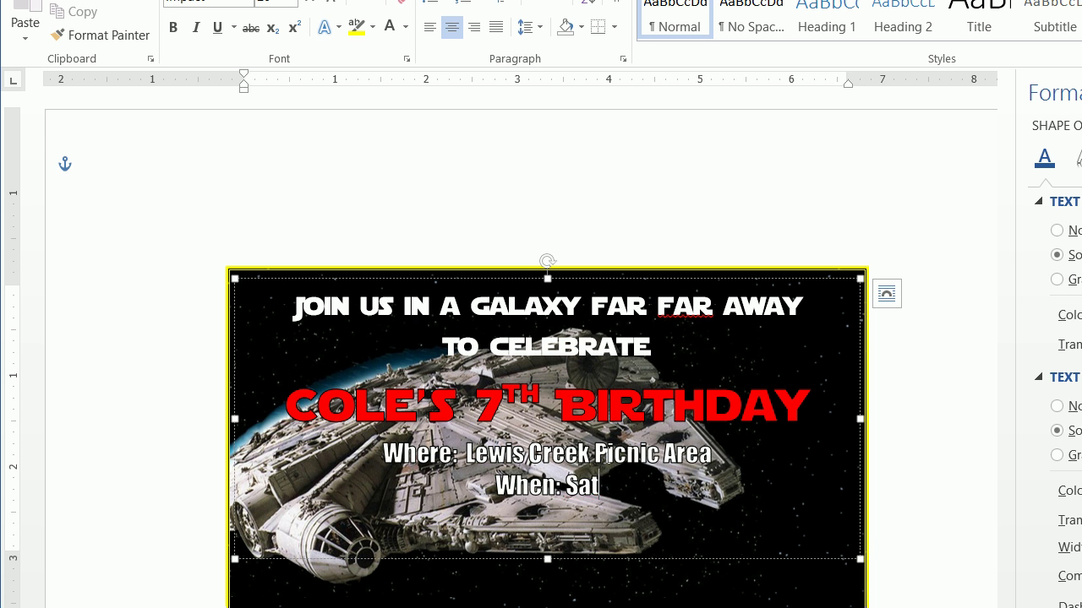
text(urday, Spe)
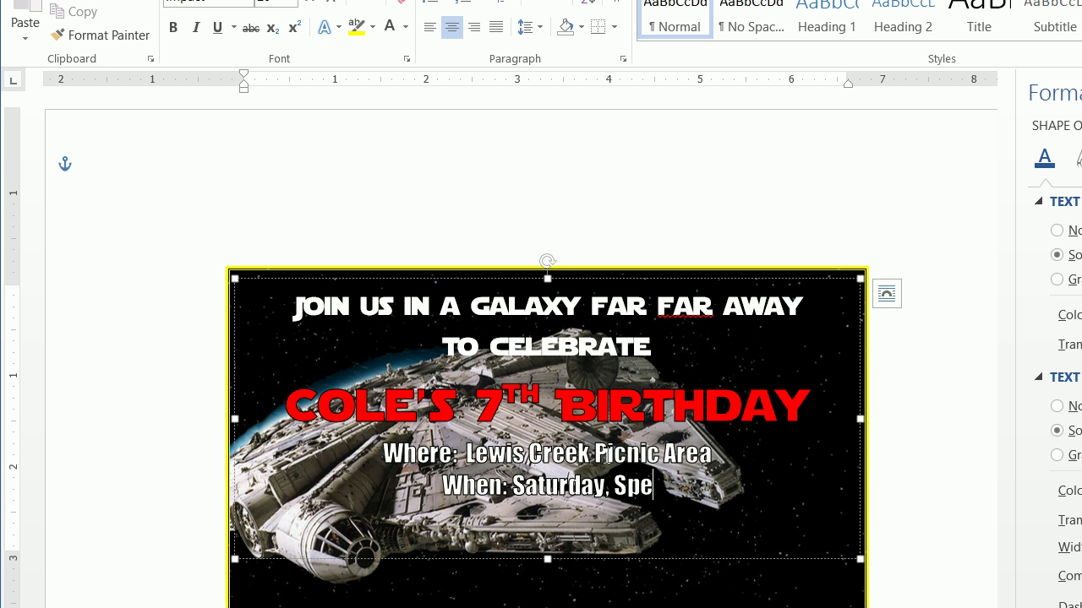
key(BackSpace)
key(BackSpace)
text(eptember)
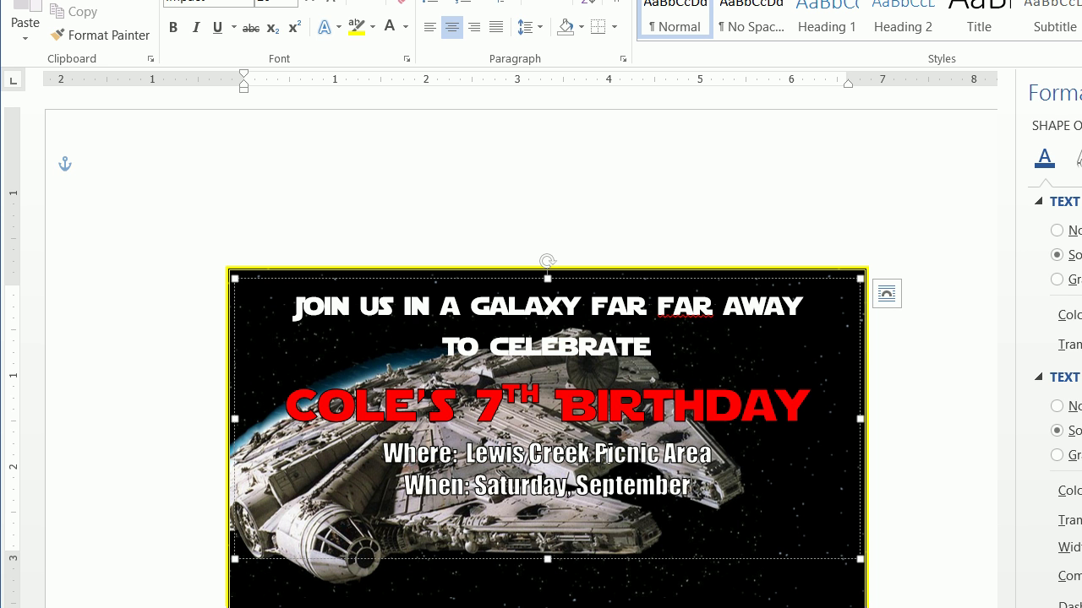
text( 12th )
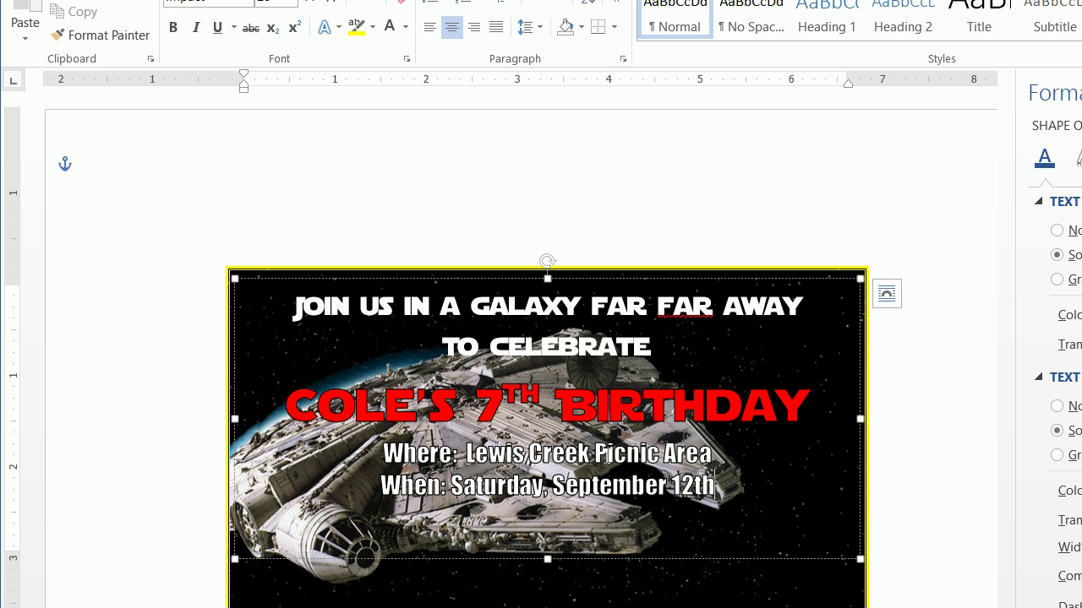
text(ime:)
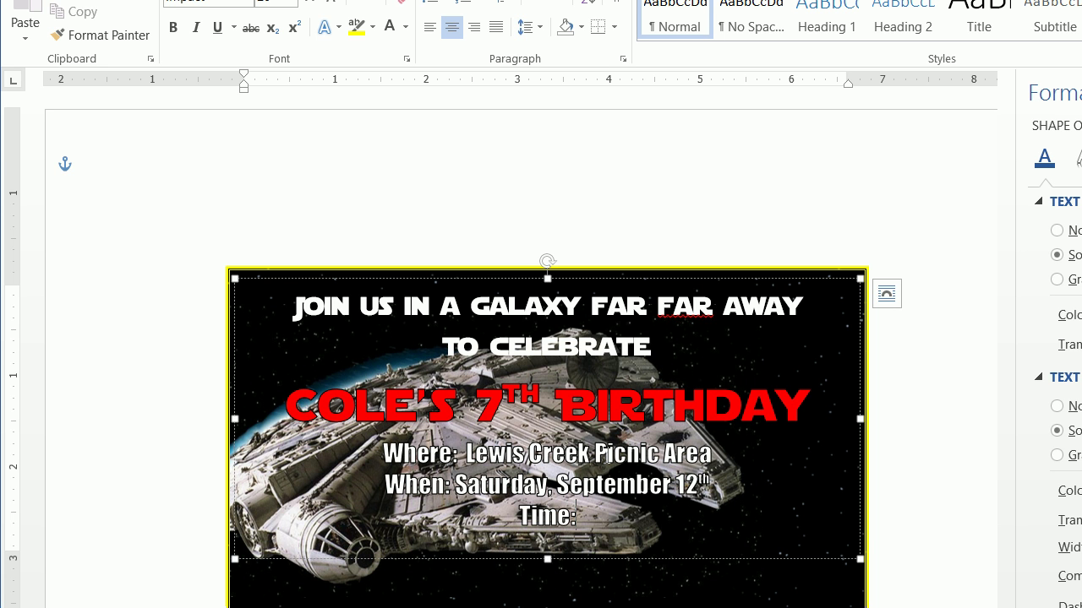
text(  2.)
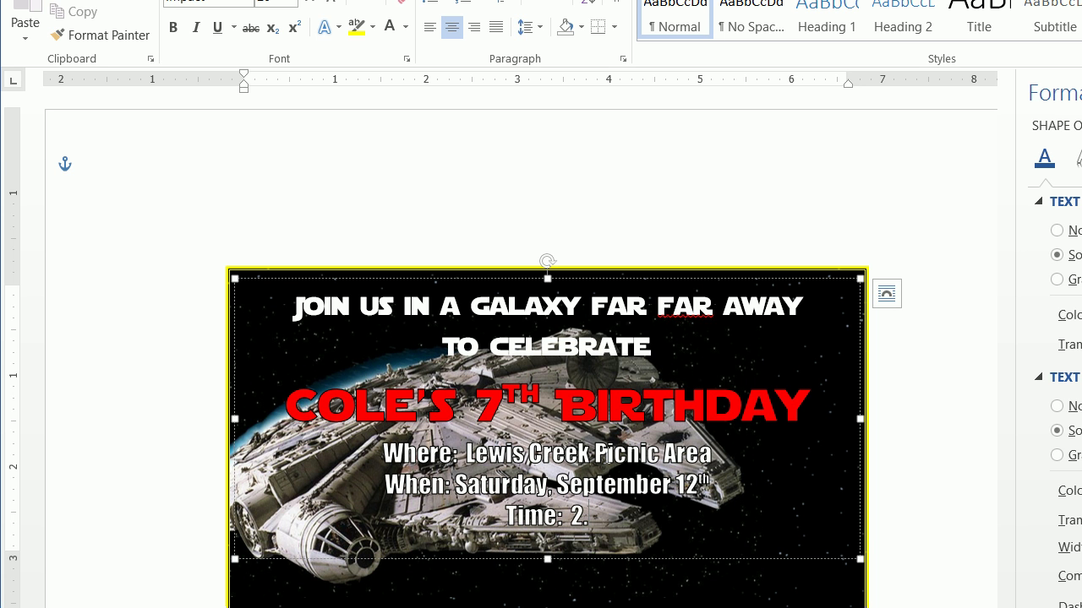
key(BackSpace)
text(:30)
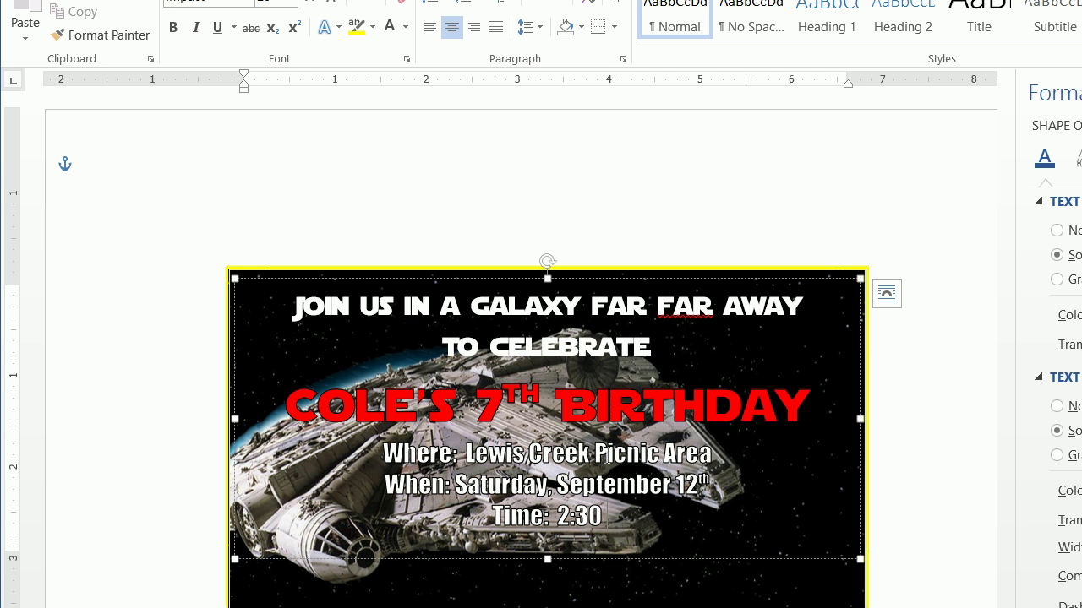
text( -)
text( 4:30)
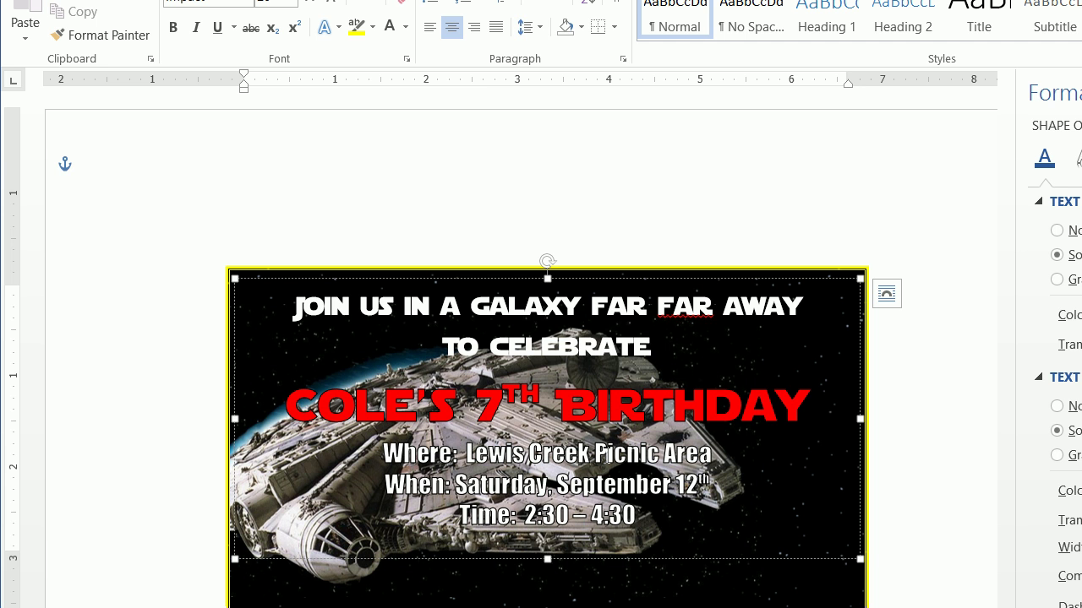
key(Return)
text(RSVP)
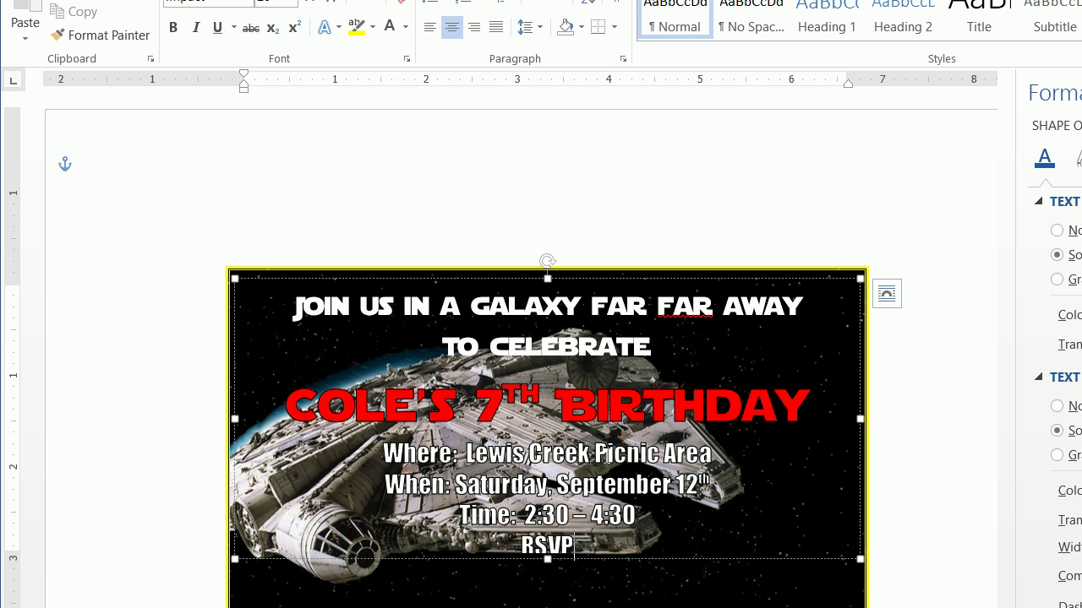
text(:  emial)
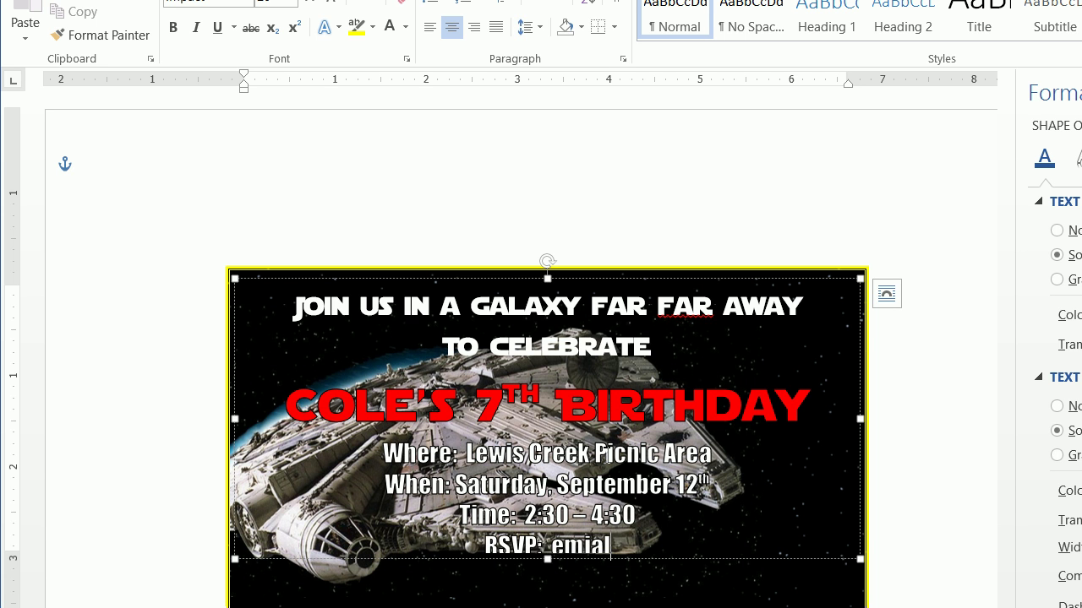
text(@gmail.com)
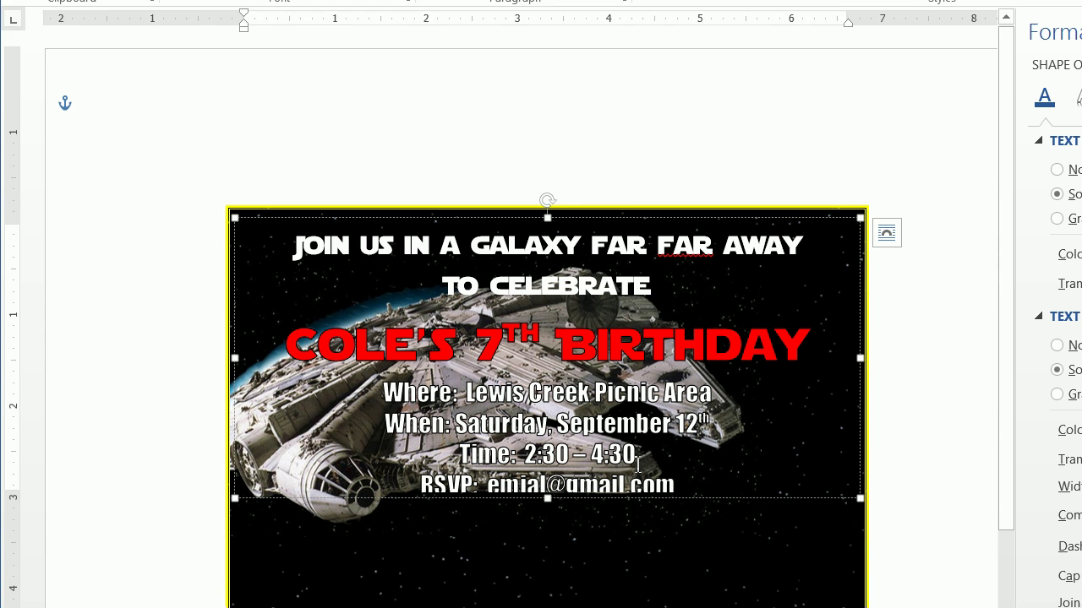
Step: Extend the invitation text box further down the card
drag(548, 499, 549, 520)
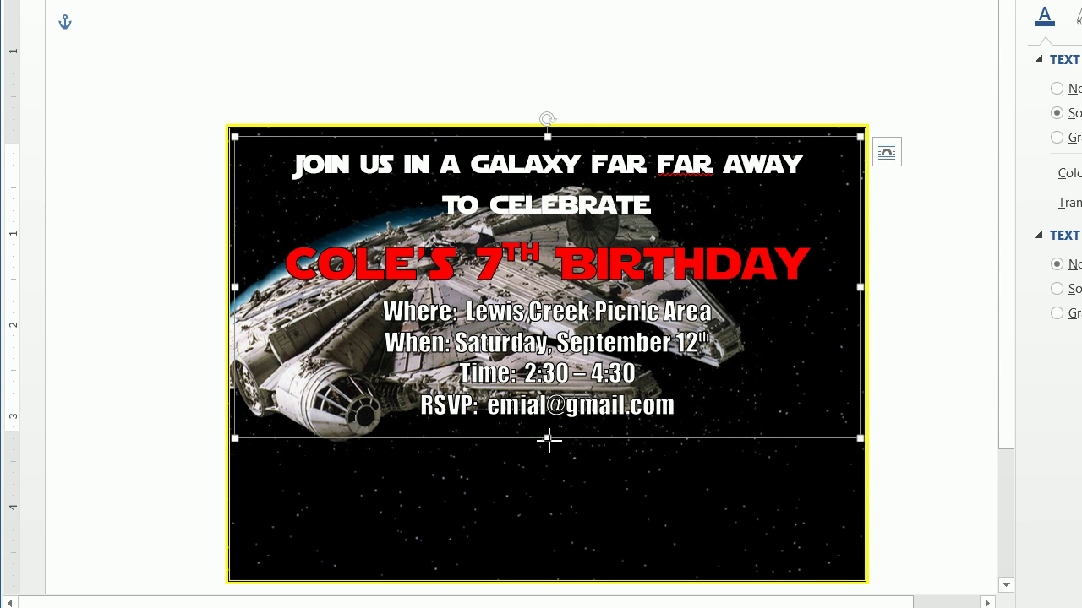
drag(549, 440, 546, 453)
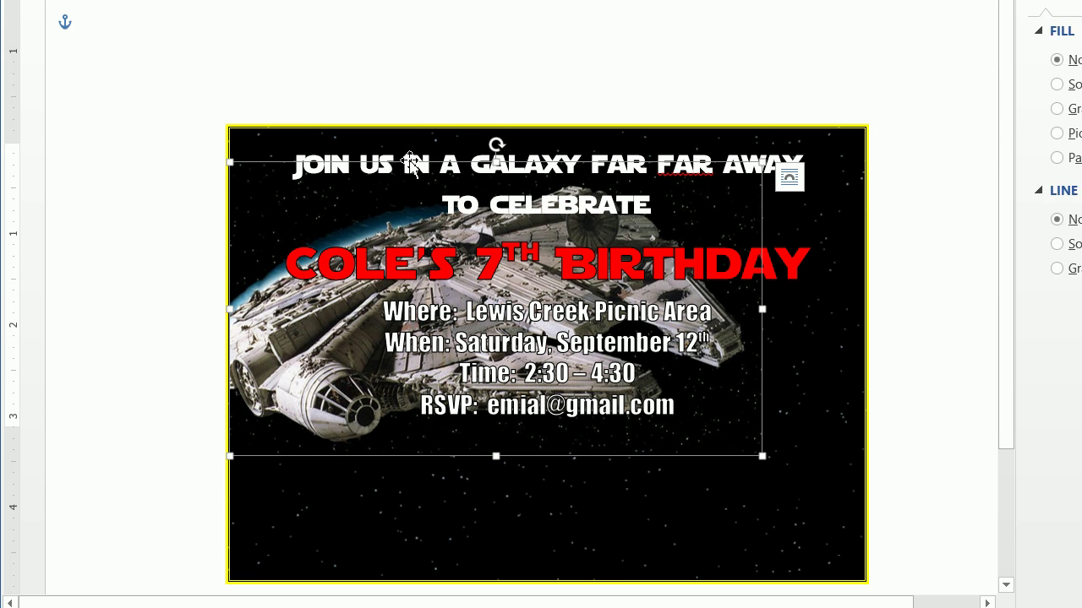
click(403, 70)
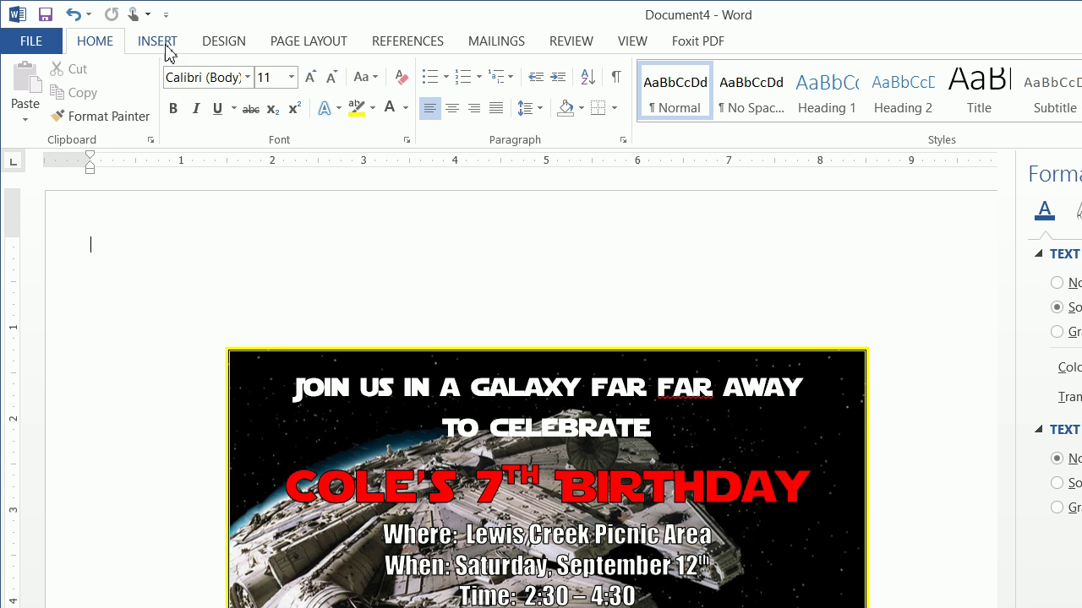
Step: Insert the 'light' lightsaber picture with In Front of Text wrapping
click(161, 42)
click(184, 109)
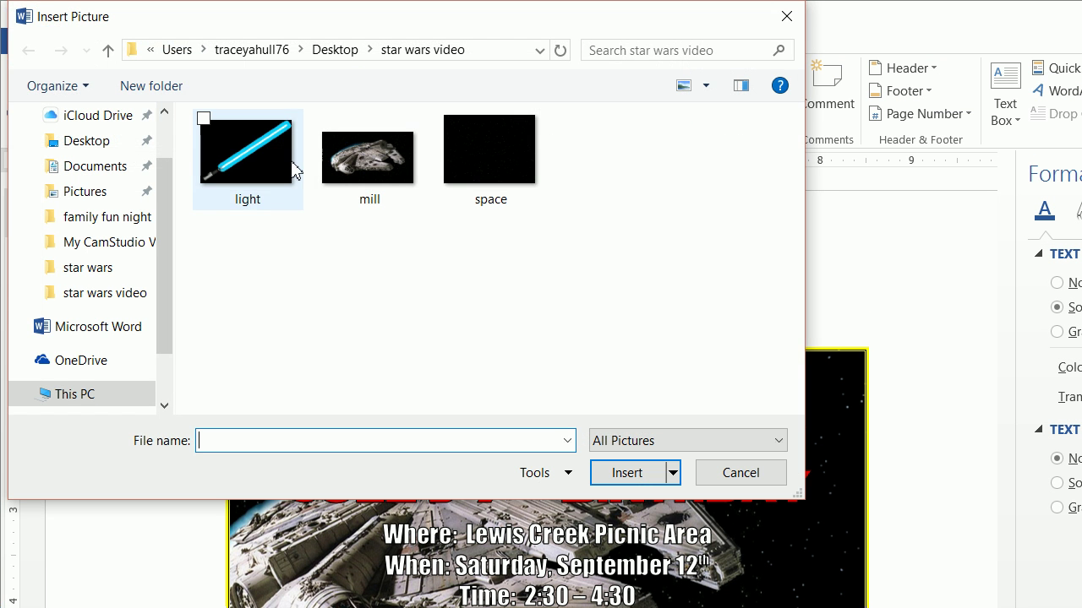
click(292, 173)
click(627, 472)
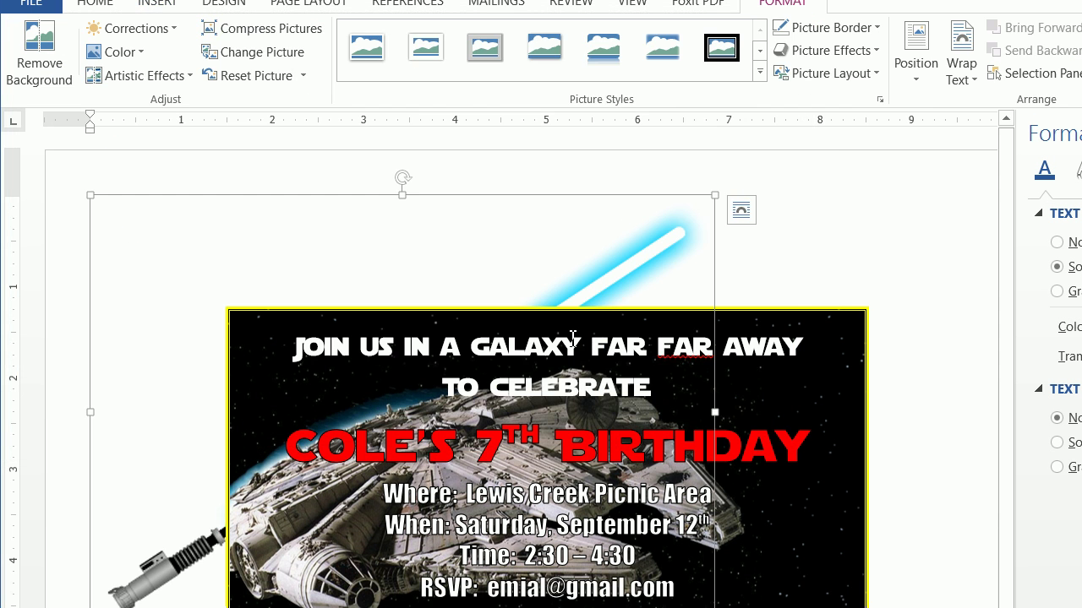
click(741, 209)
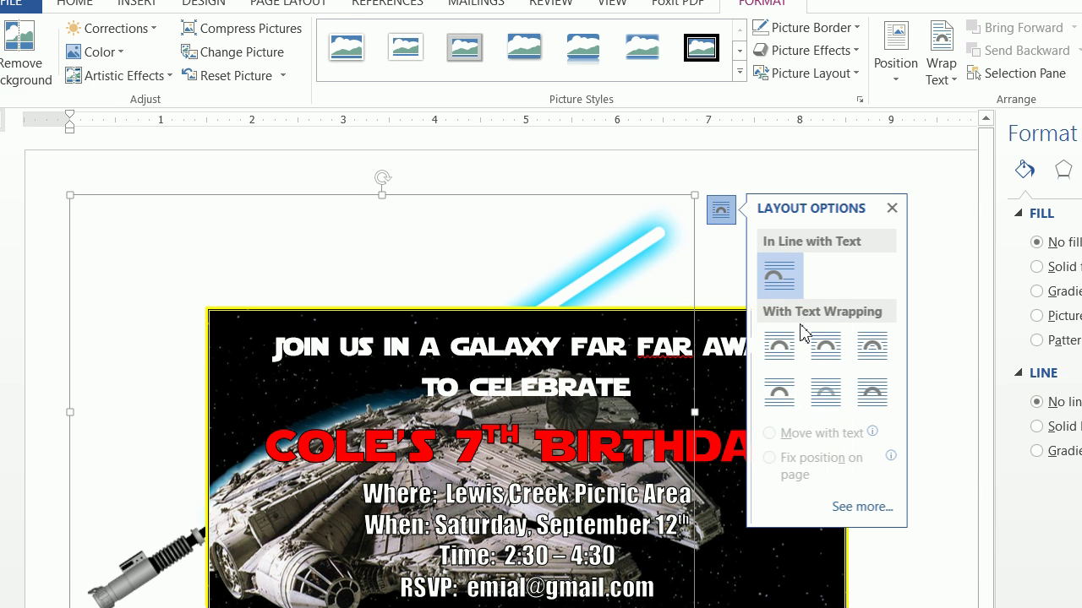
click(891, 389)
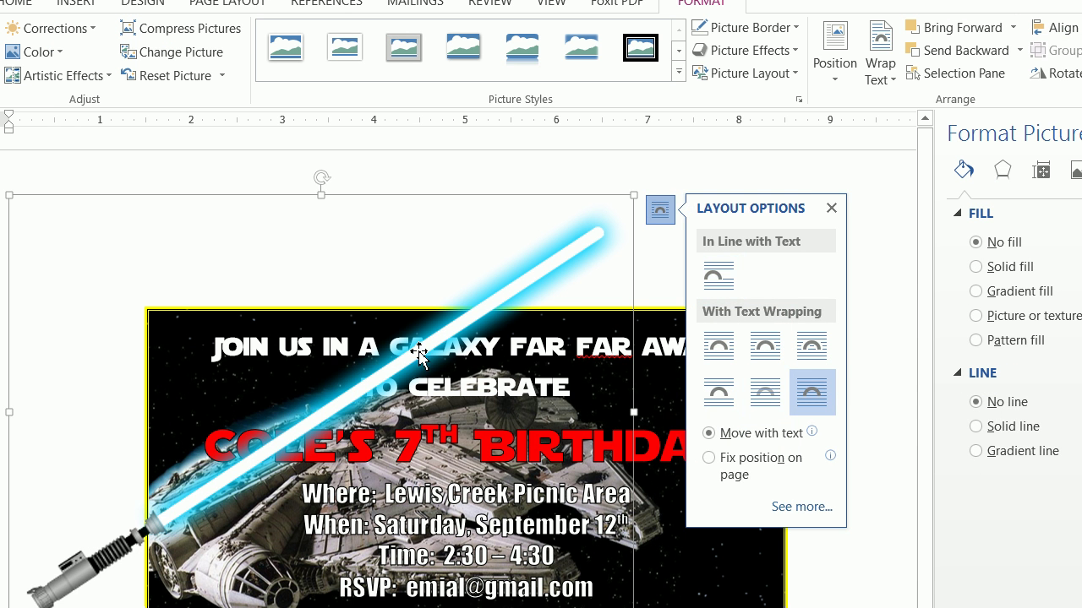
Step: Shrink the lightsaber, place it below the RSVP line and rotate it horizontal
drag(432, 370, 565, 441)
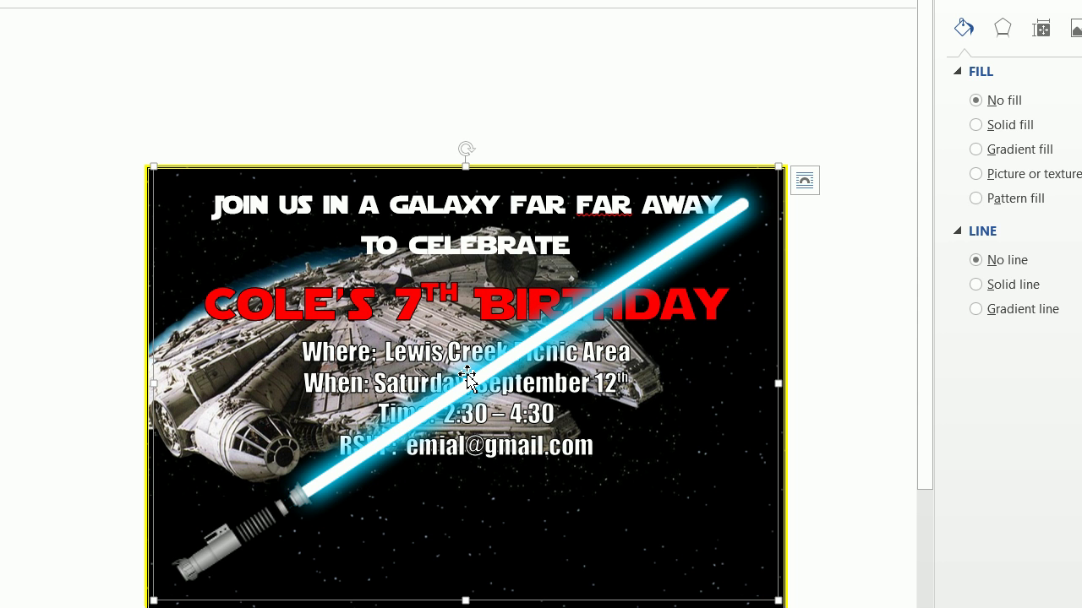
drag(538, 352, 509, 264)
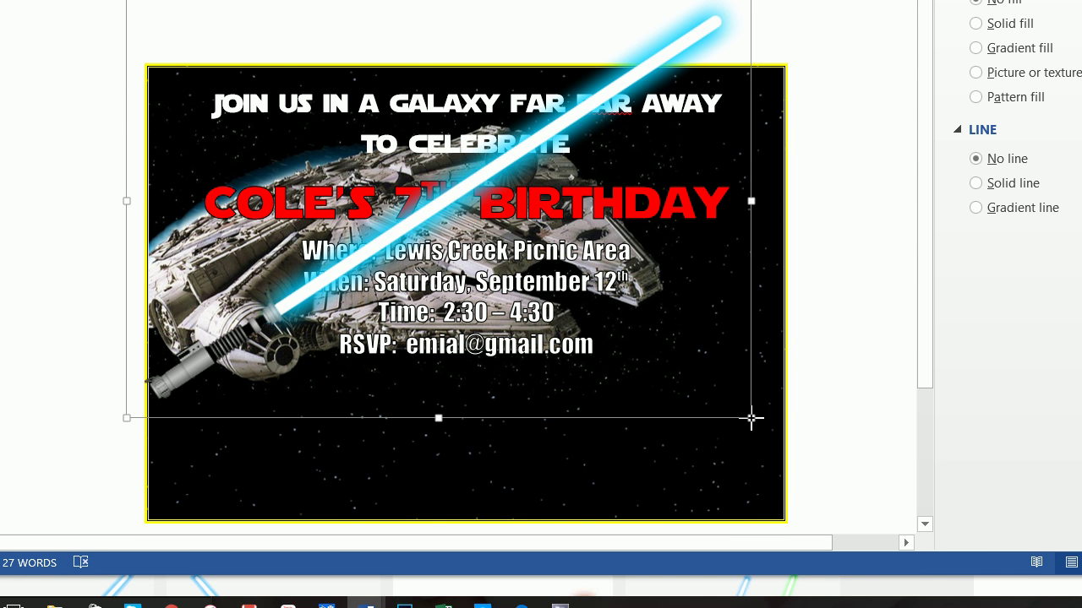
drag(752, 418, 375, 155)
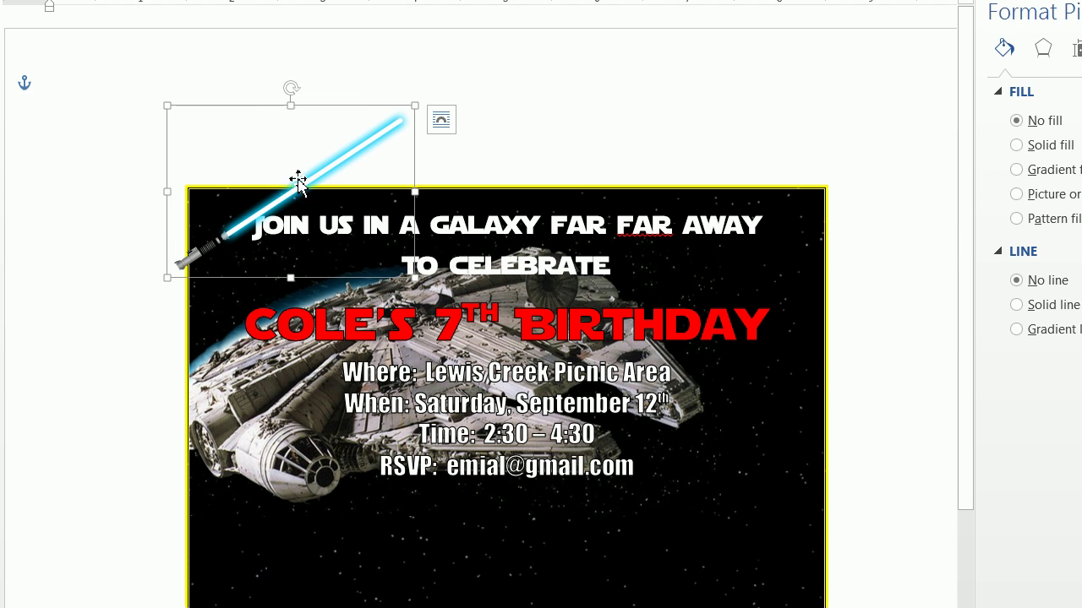
drag(297, 182, 504, 479)
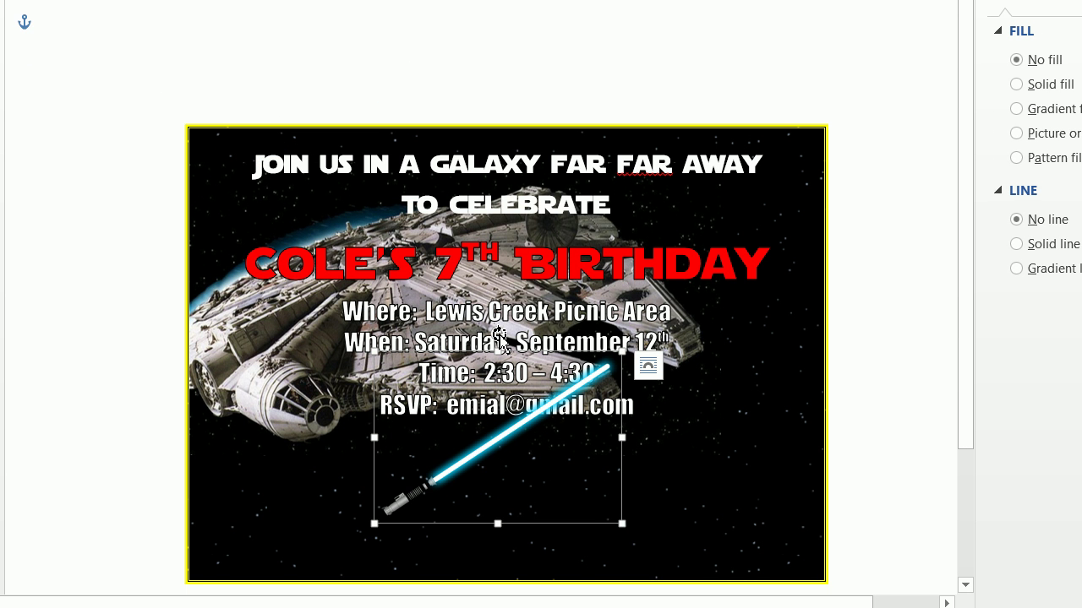
drag(501, 339, 558, 347)
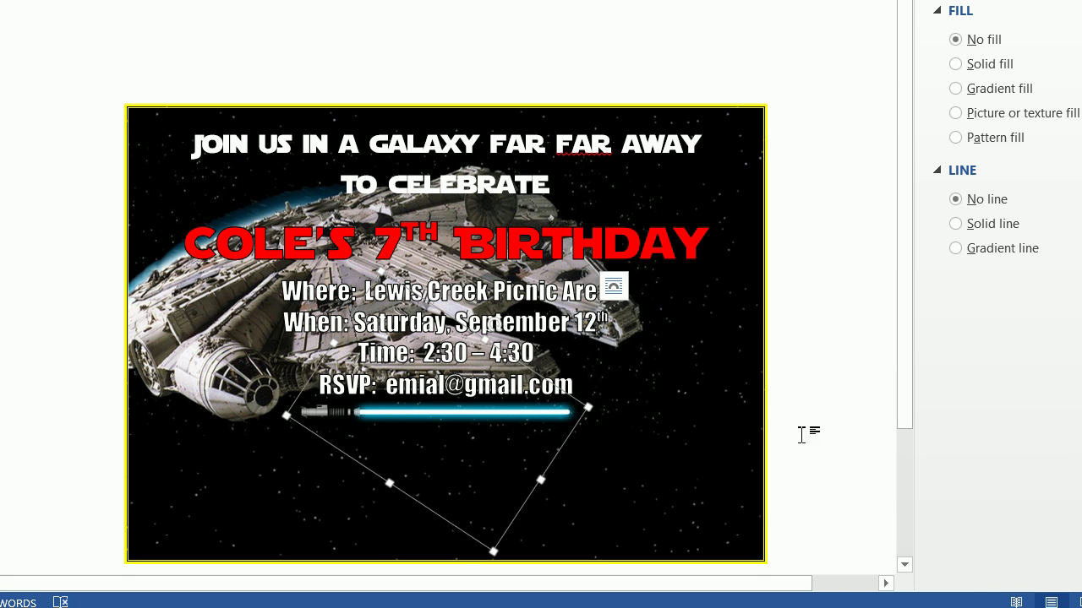
click(865, 452)
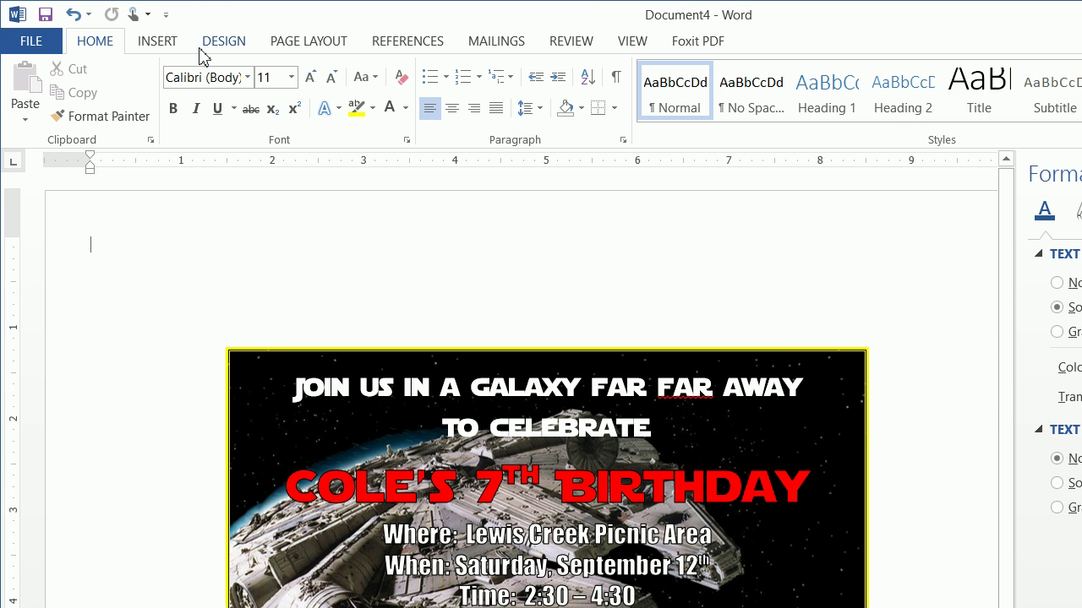
Step: Draw a text box spanning the lower part of the invitation card
click(166, 46)
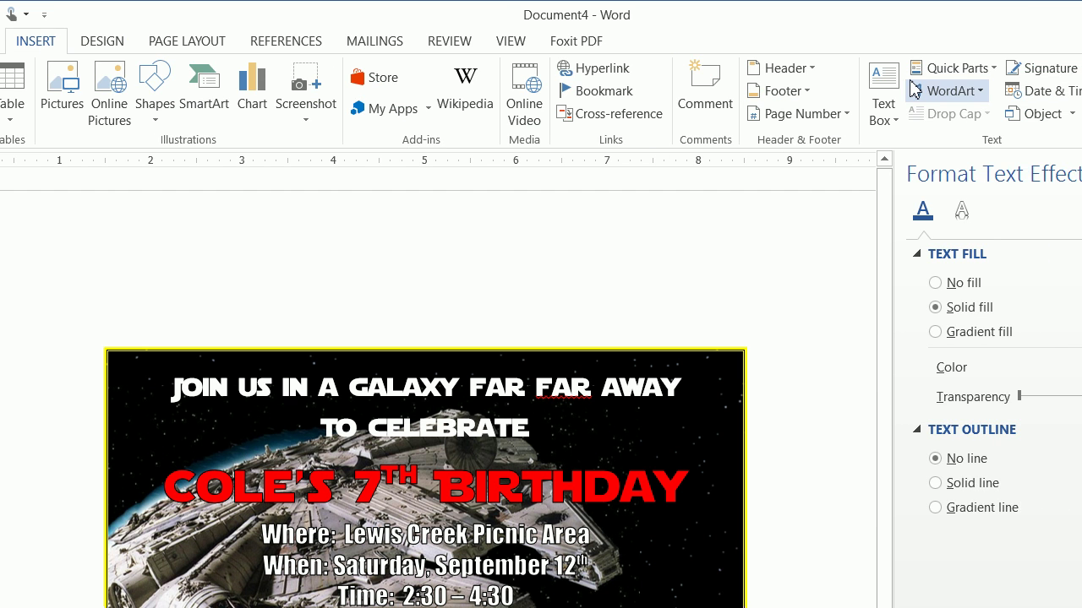
click(802, 88)
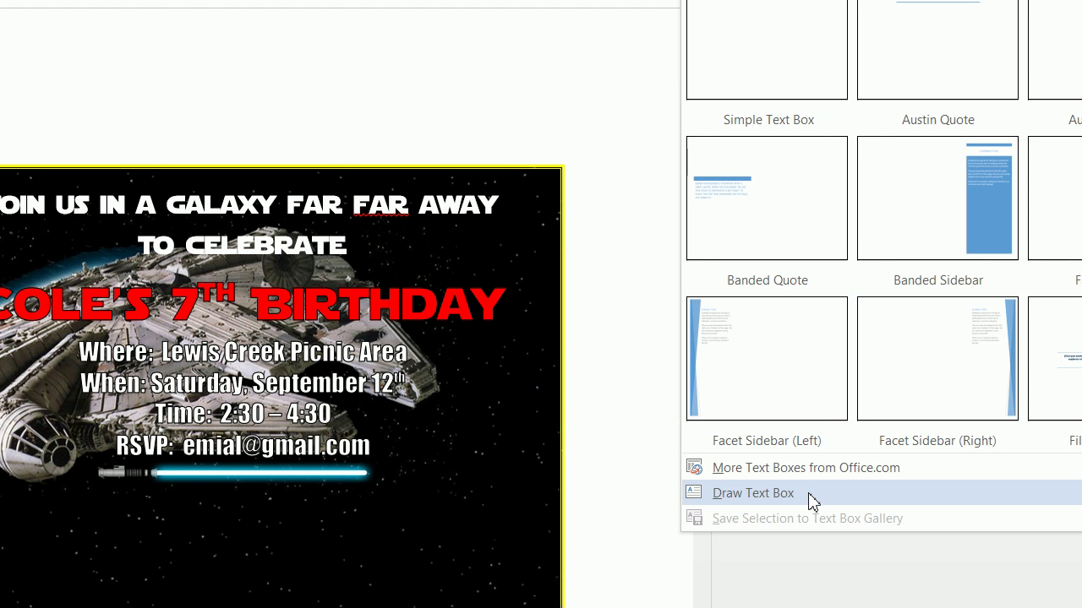
click(811, 500)
drag(0, 442, 578, 561)
mouse_move(779, 478)
mouse_down()
mouse_move(797, 338)
mouse_move(780, 353)
mouse_up()
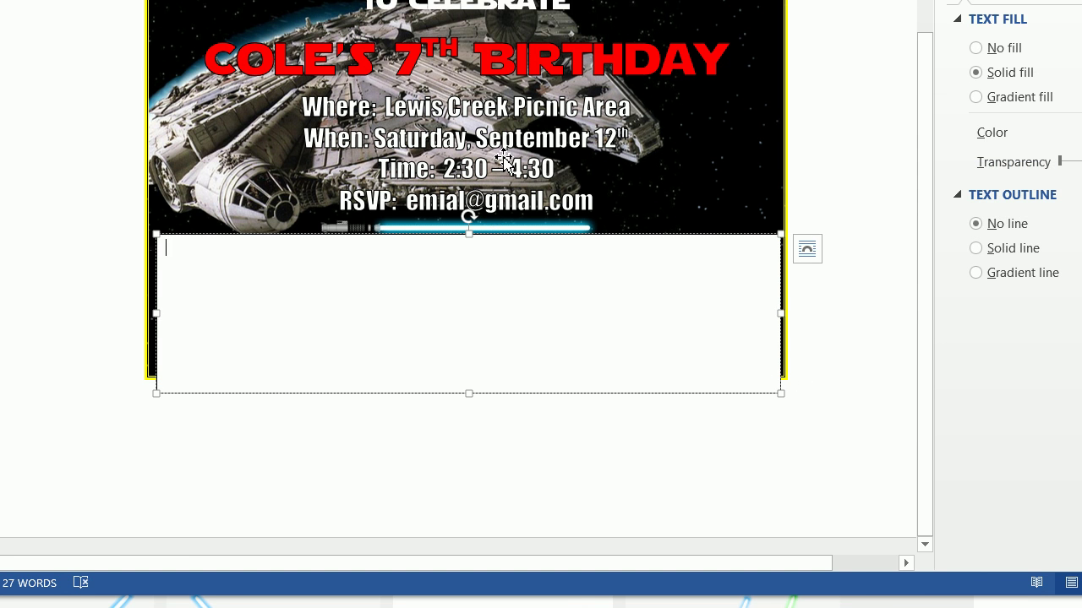
Step: Nudge the lightsaber up two steps and shift the new text box up slightly
click(491, 182)
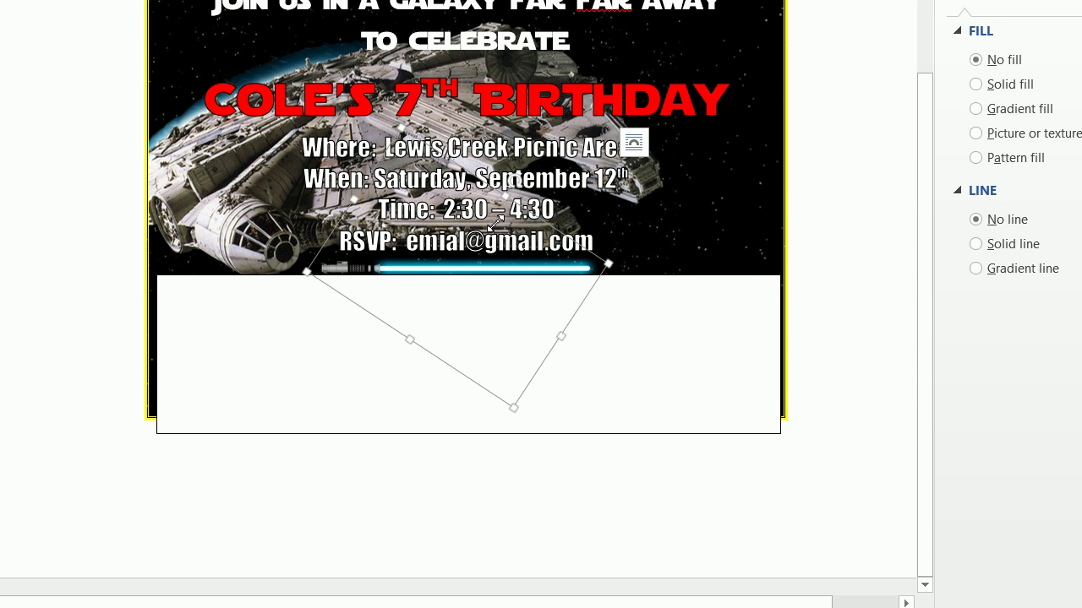
key(Up)
key(Up)
key(Up)
key(Up)
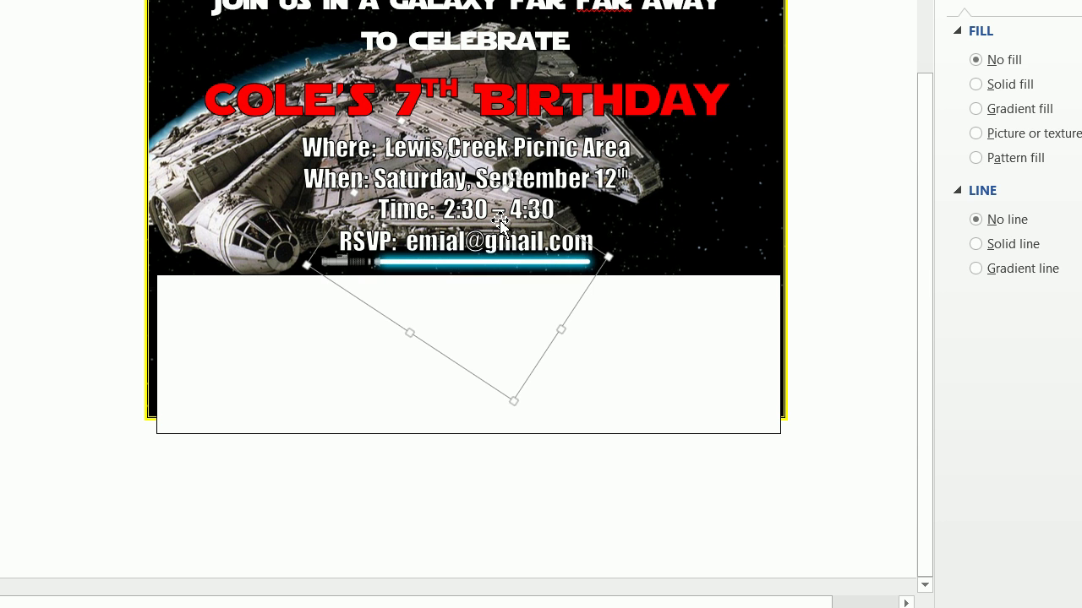
key(Up)
key(Up)
scroll(501, 222, up, 2)
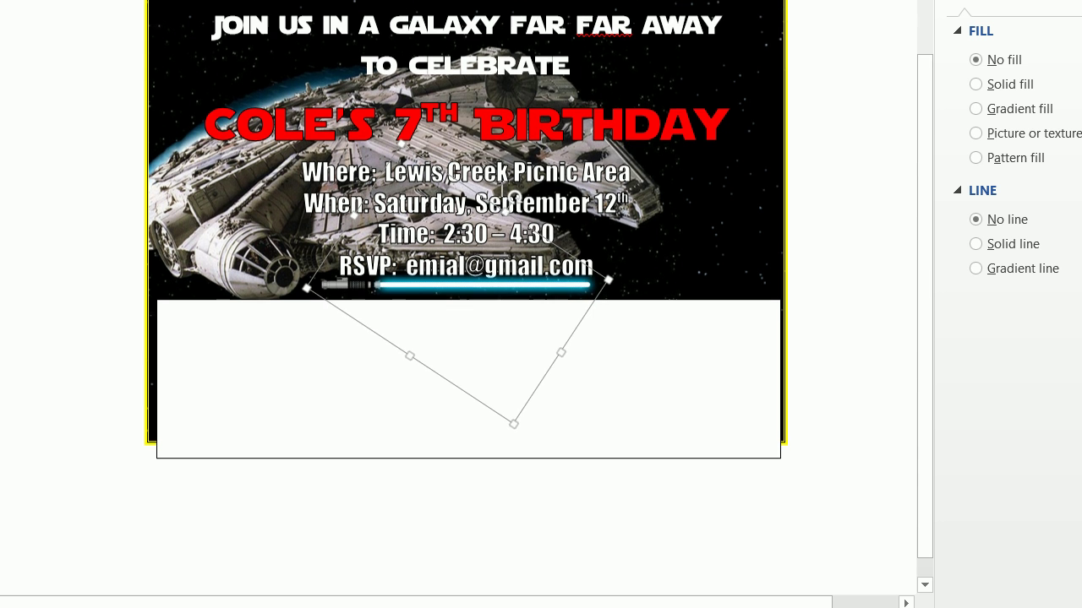
click(494, 101)
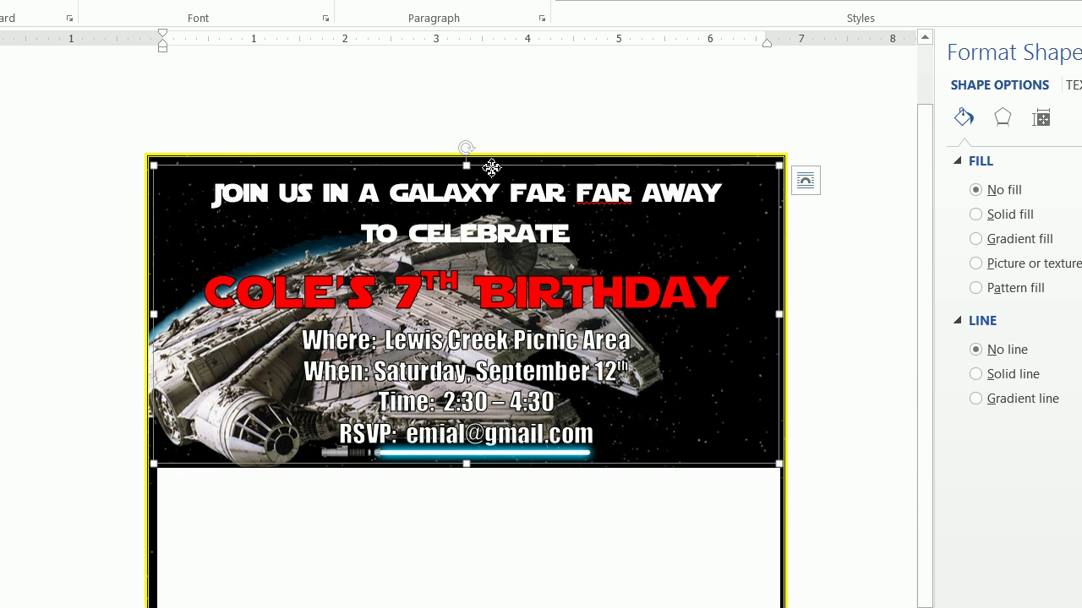
click(536, 506)
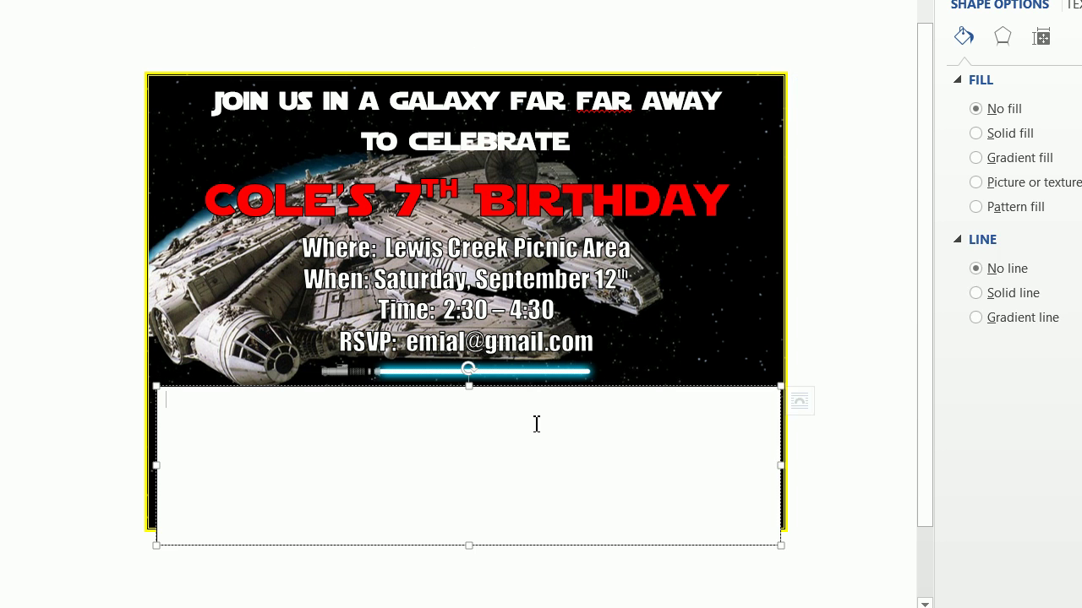
click(538, 370)
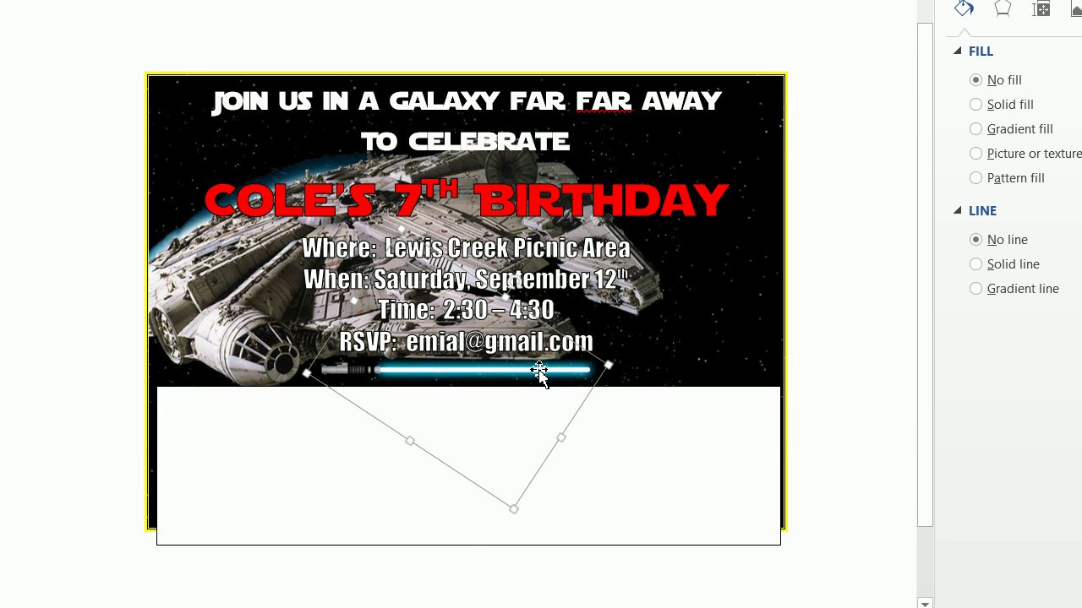
click(597, 387)
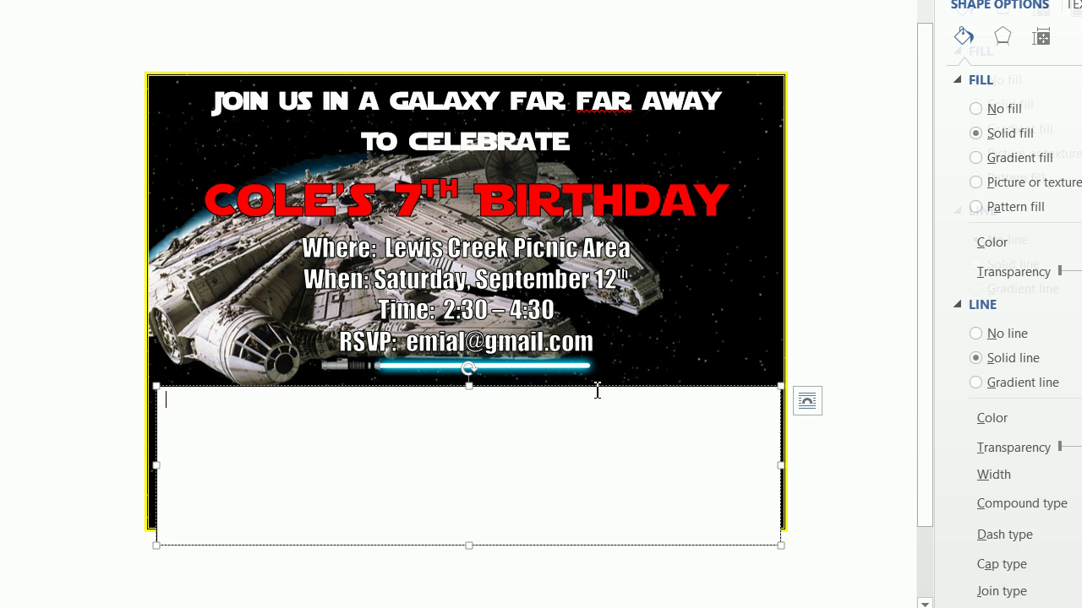
drag(597, 386, 596, 376)
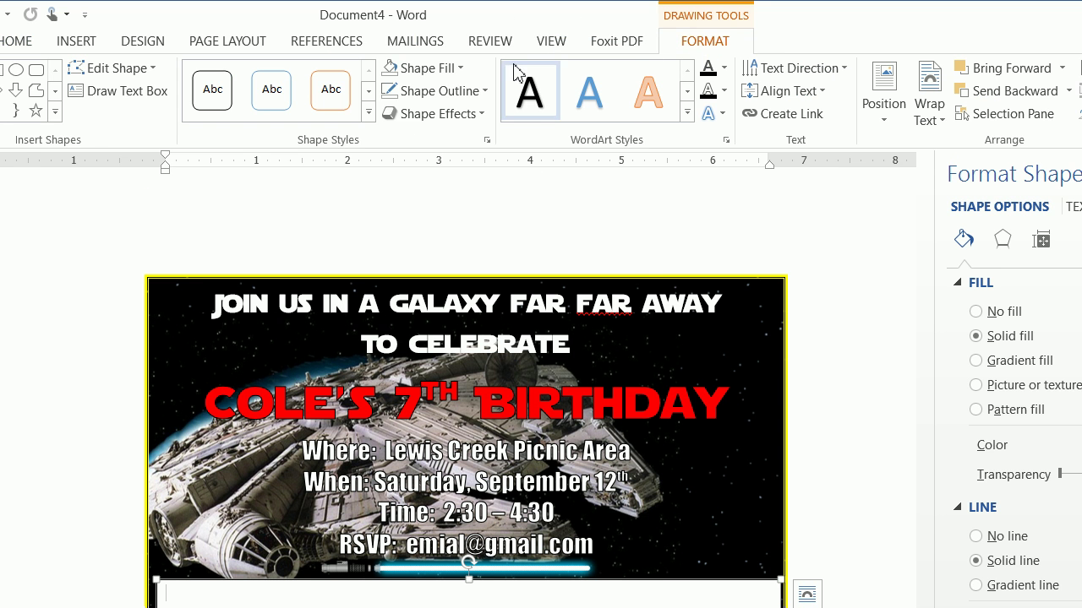
Step: Remove the new text box's white fill and outline so the starfield shows
click(422, 69)
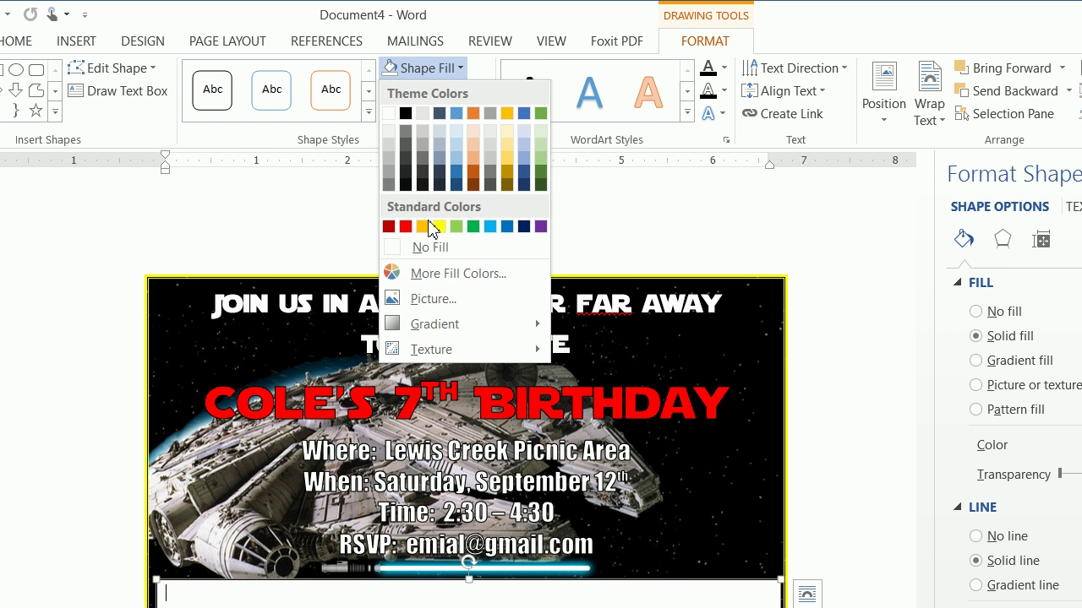
click(428, 246)
click(443, 92)
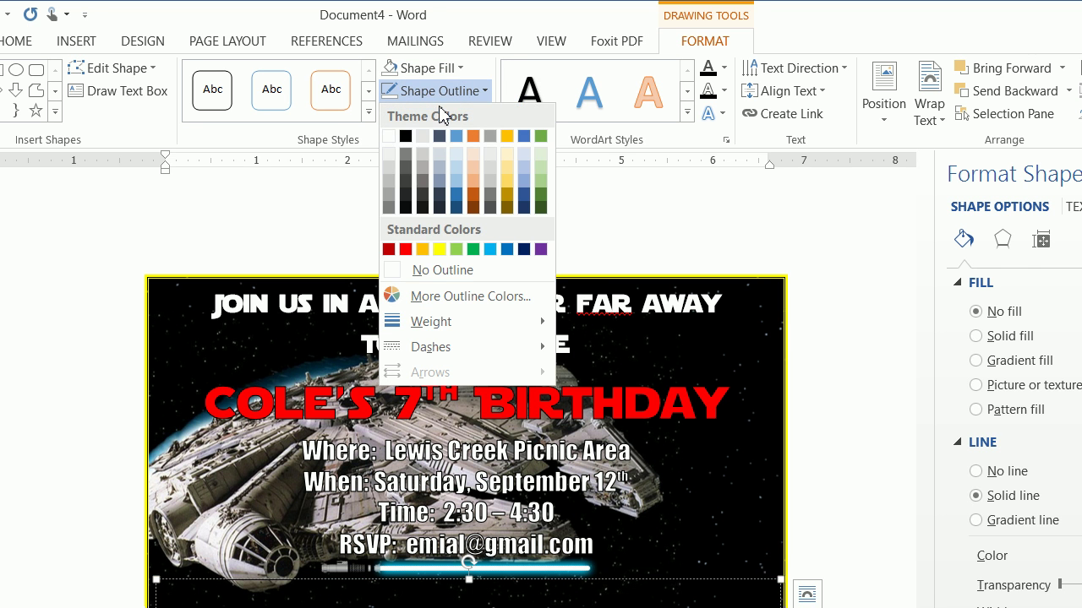
click(435, 271)
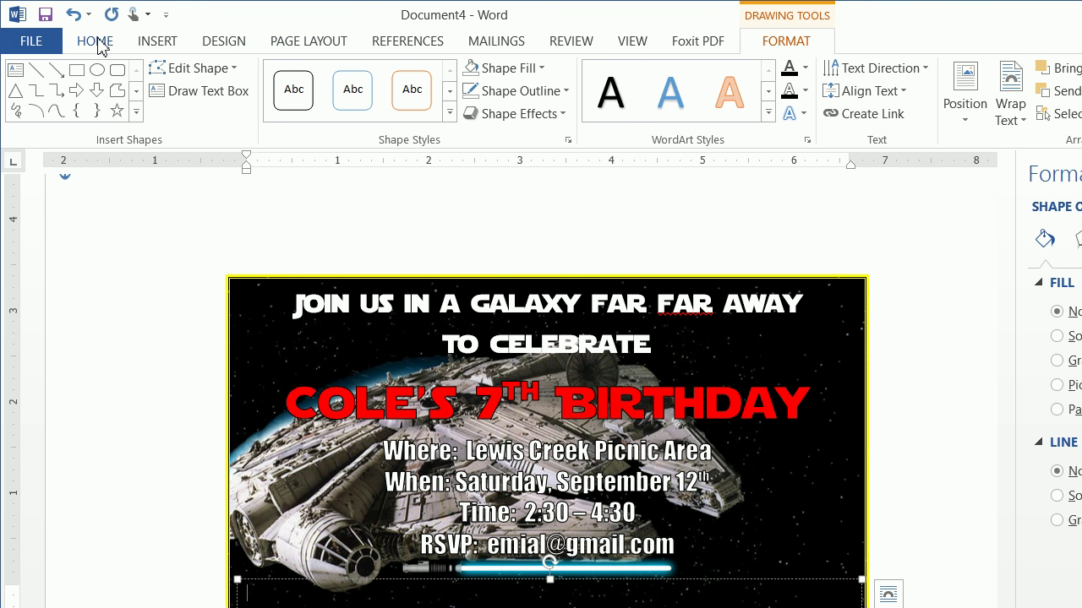
Step: Center the text box's text and set its font to Star Jedi
click(17, 40)
click(447, 114)
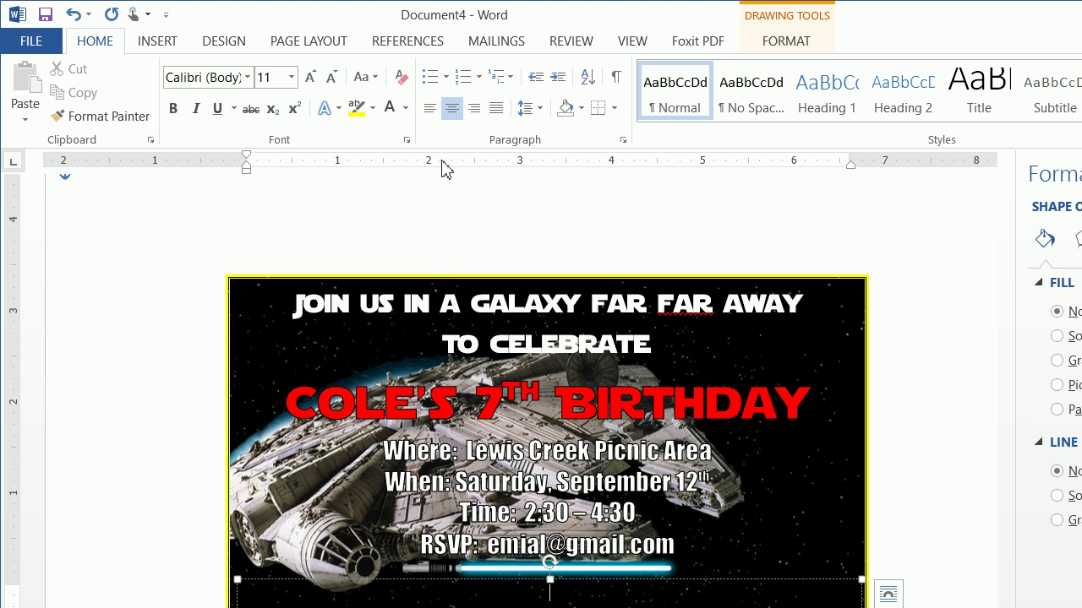
click(248, 78)
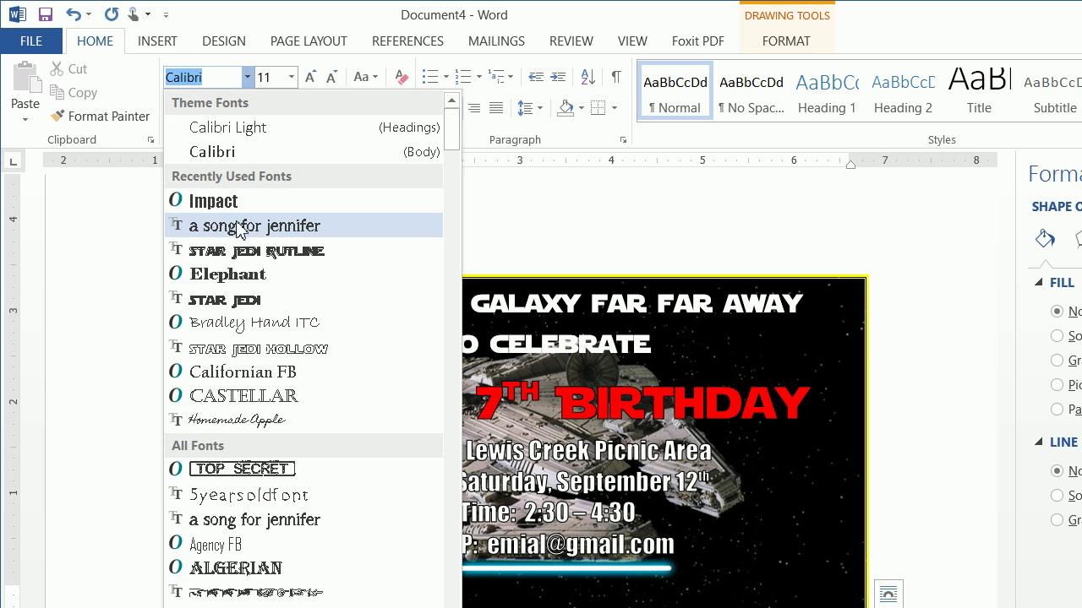
click(238, 302)
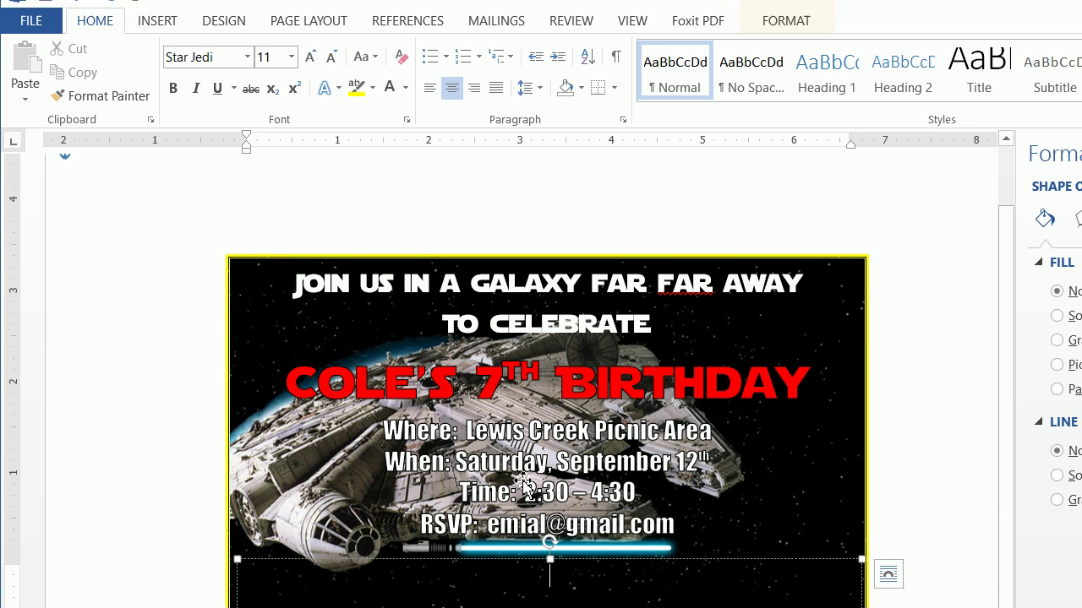
Step: Type the crawl lines about Jedi performing mind tricks, ending 'AND PIZZA WILL BE SERVED AT 4:00', then select them
text(M)
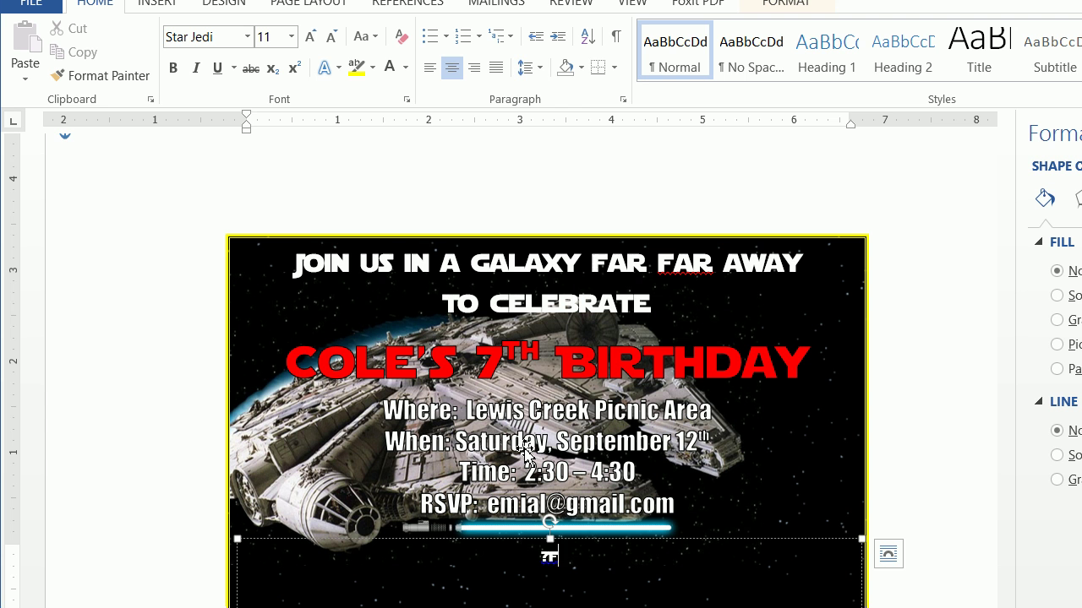
text(AMOUS)
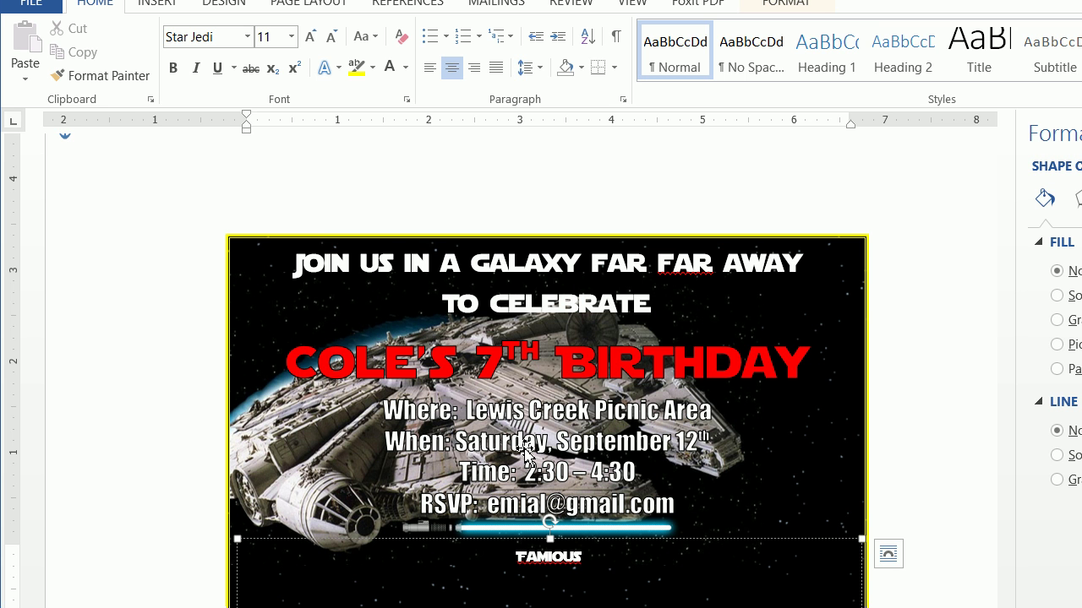
text( JEDI WILL BE)
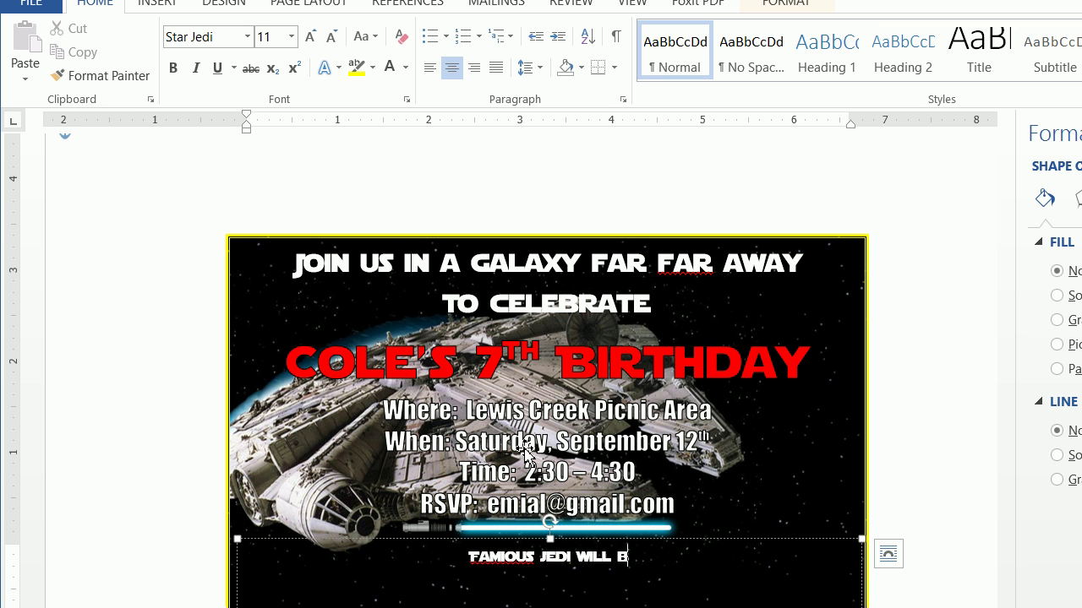
key(Return)
text(PER)
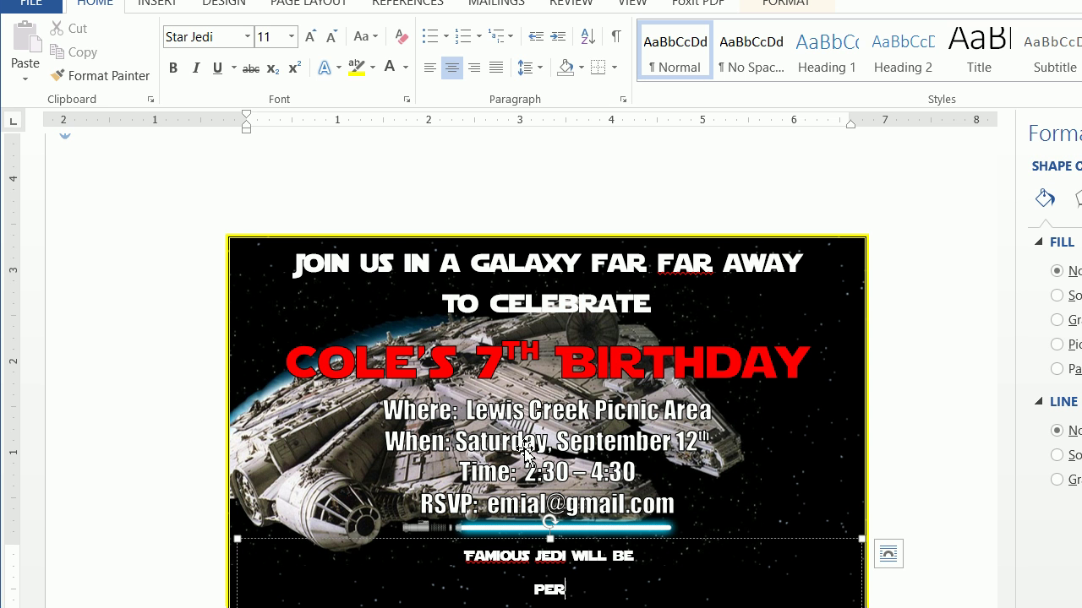
text(FORMING JEDI MIND S)
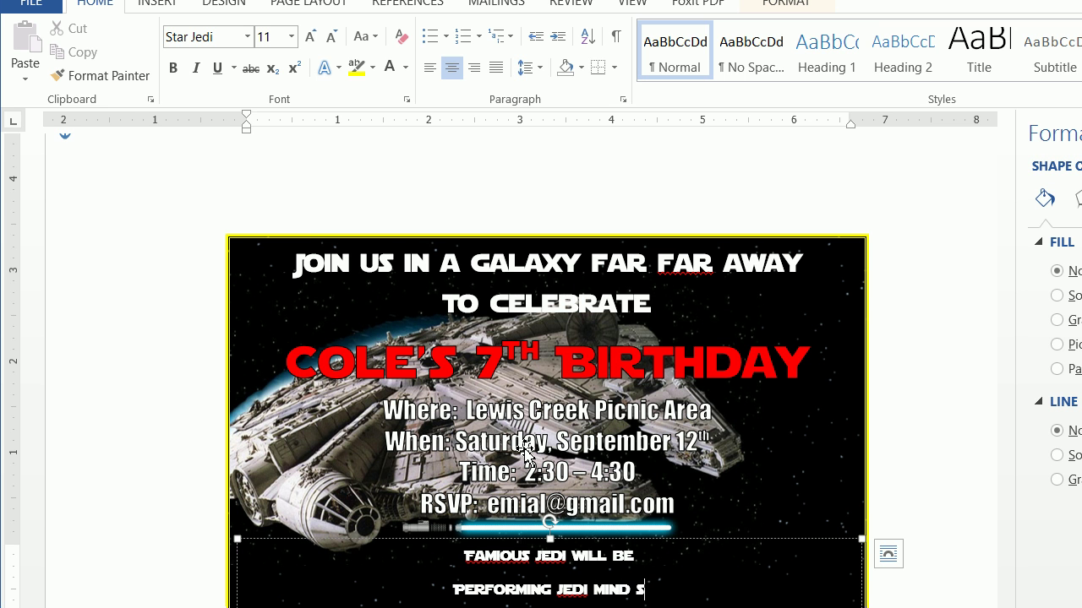
key(BackSpace)
text(TRICKS)
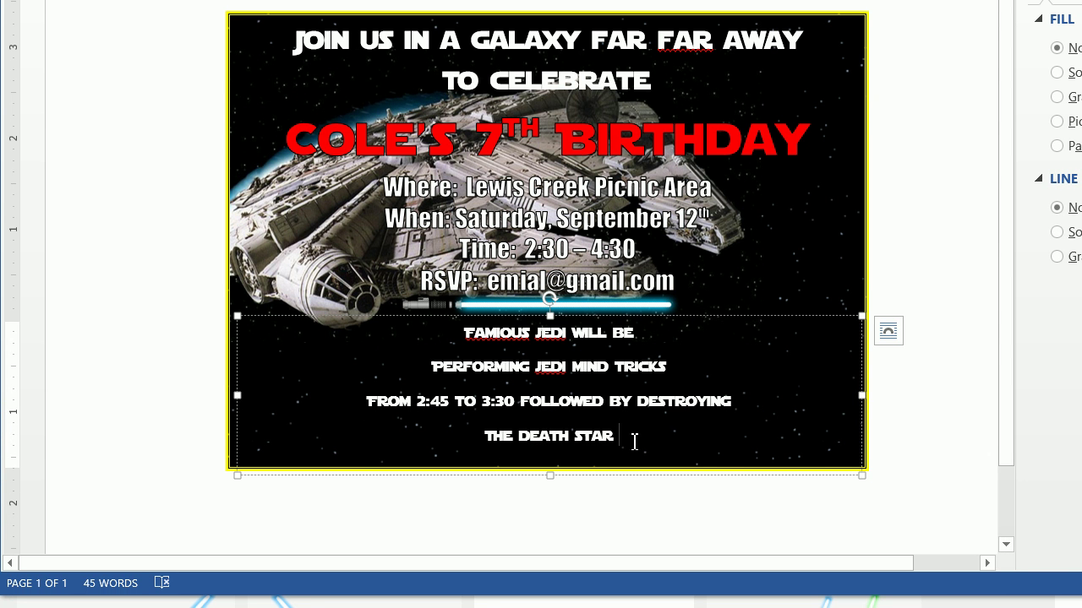
text(AND PIZZ)
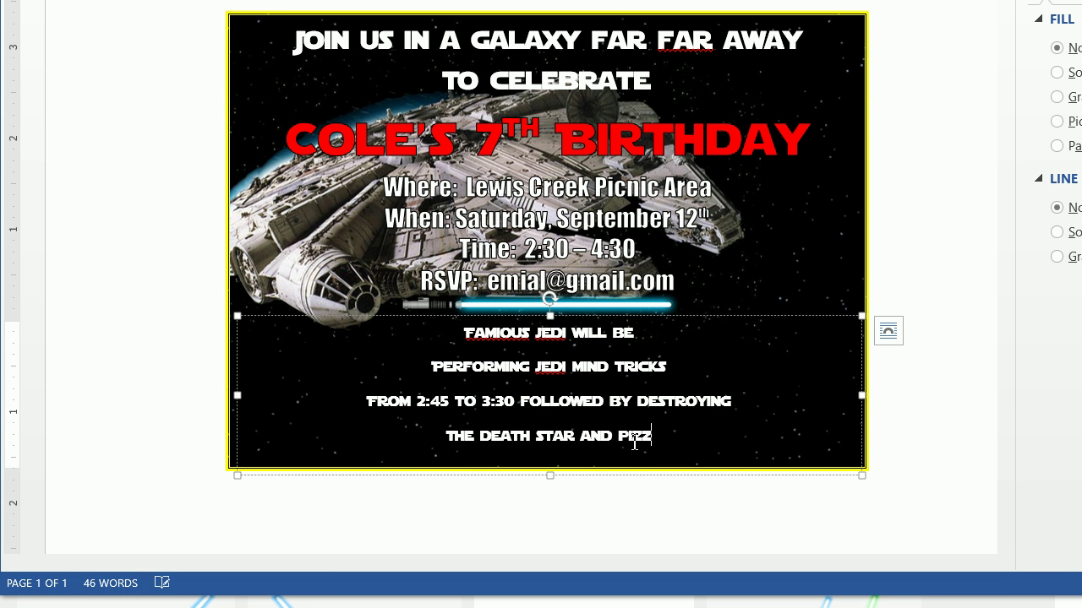
text(A WILL BE S)
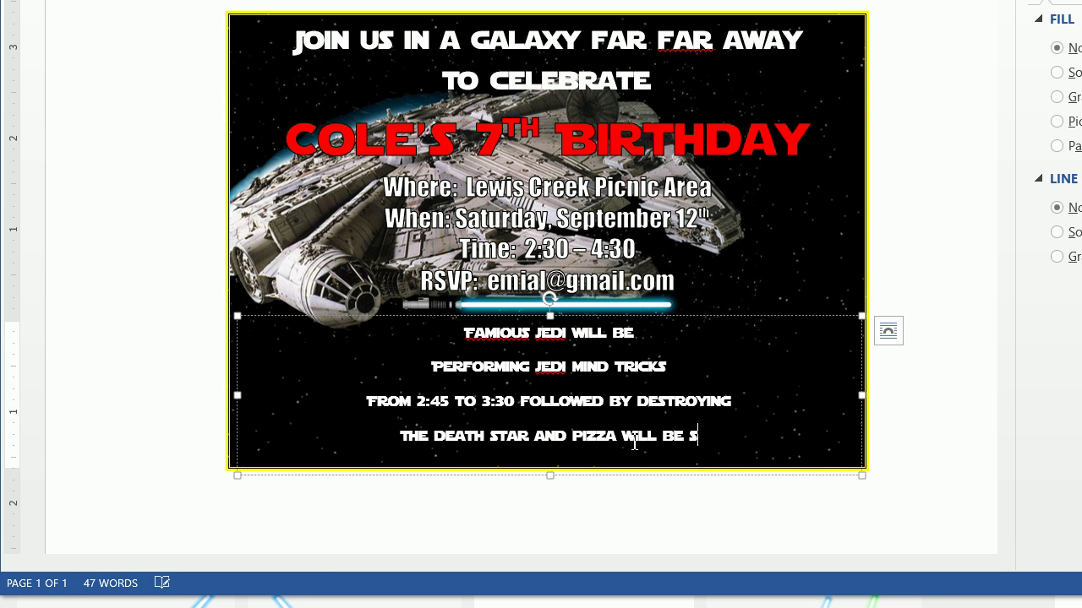
text(ERVED AT 4)
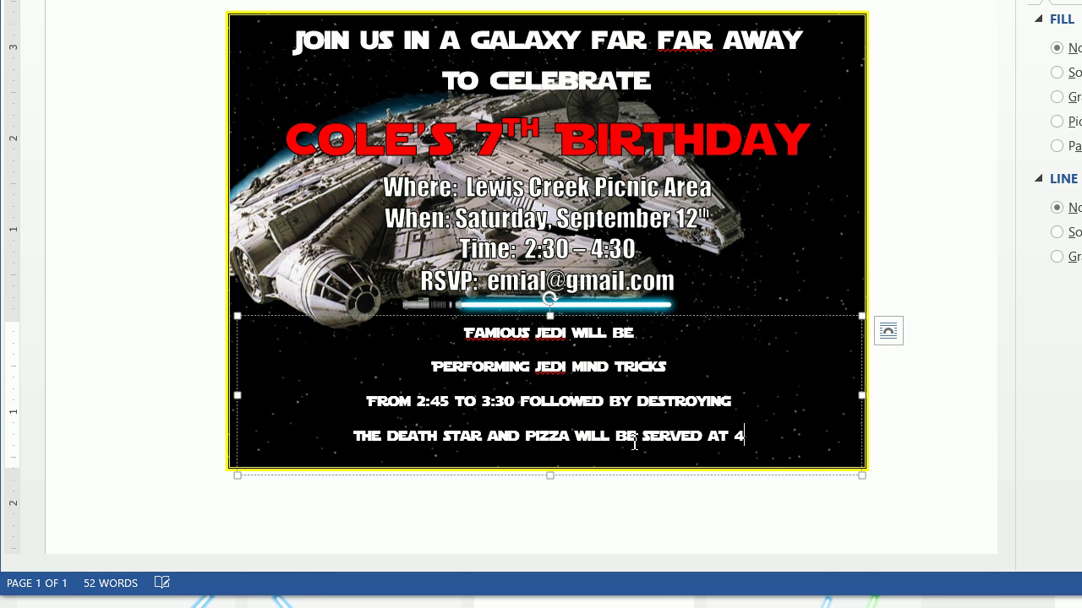
text(:00)
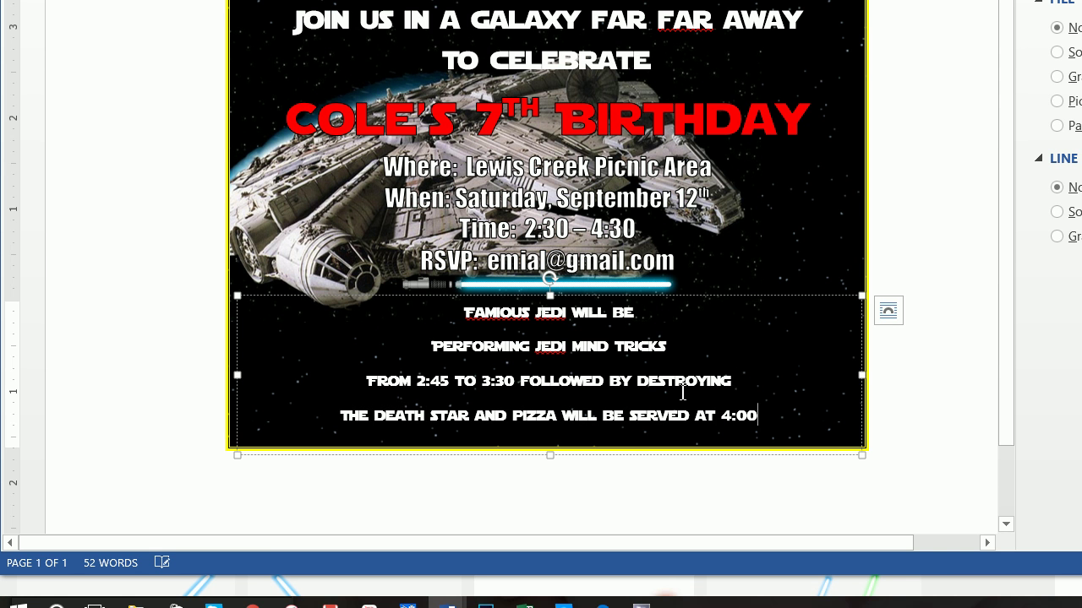
shift+click(453, 313)
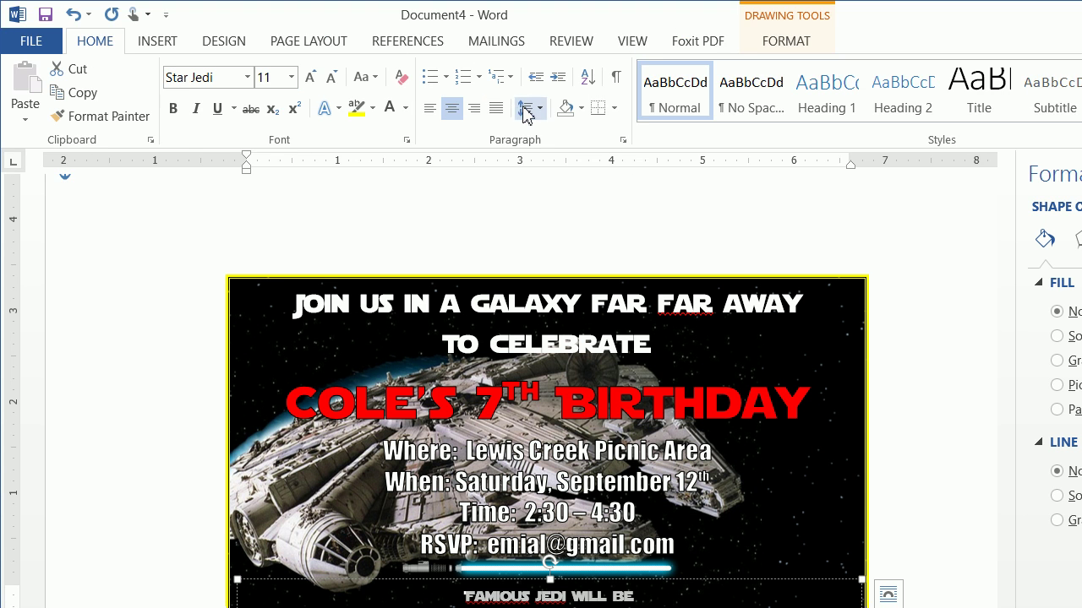
Step: Set the crawl paragraphs to 0 pt spacing after and single line spacing
click(528, 108)
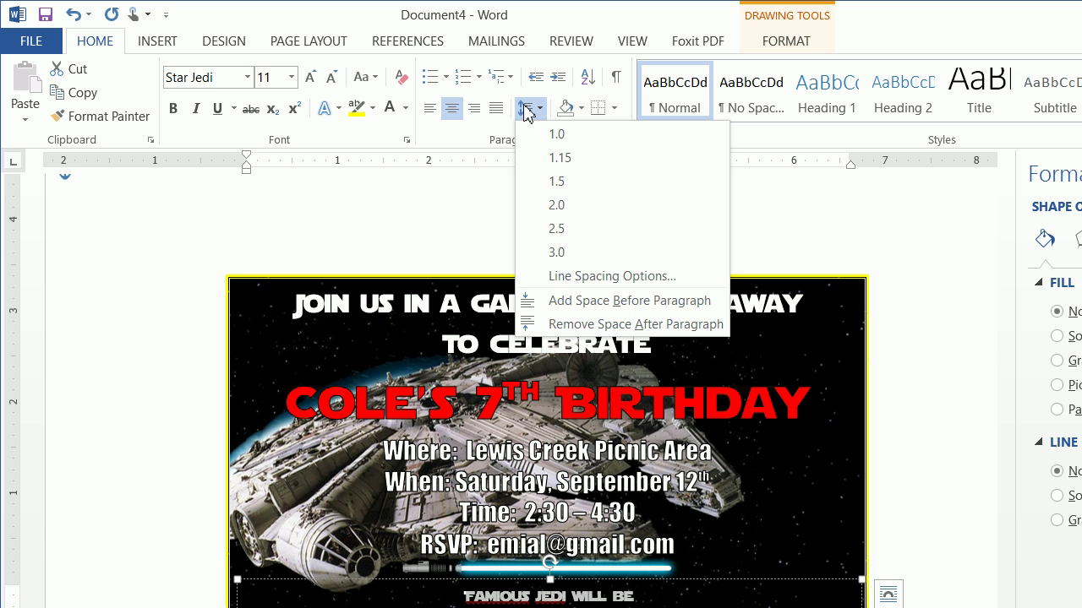
click(583, 275)
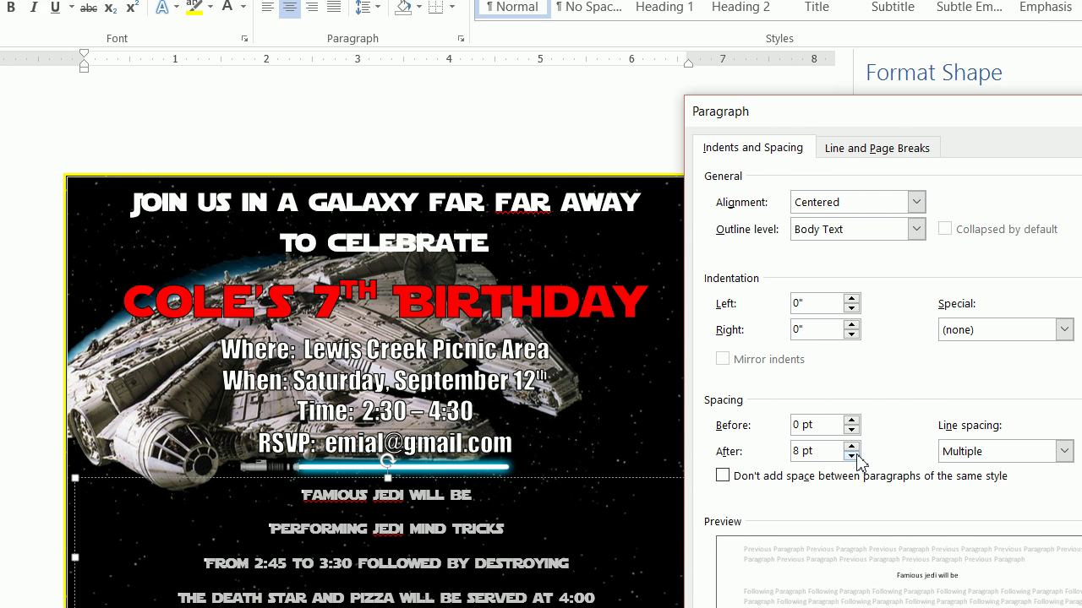
click(932, 496)
click(1035, 491)
click(810, 450)
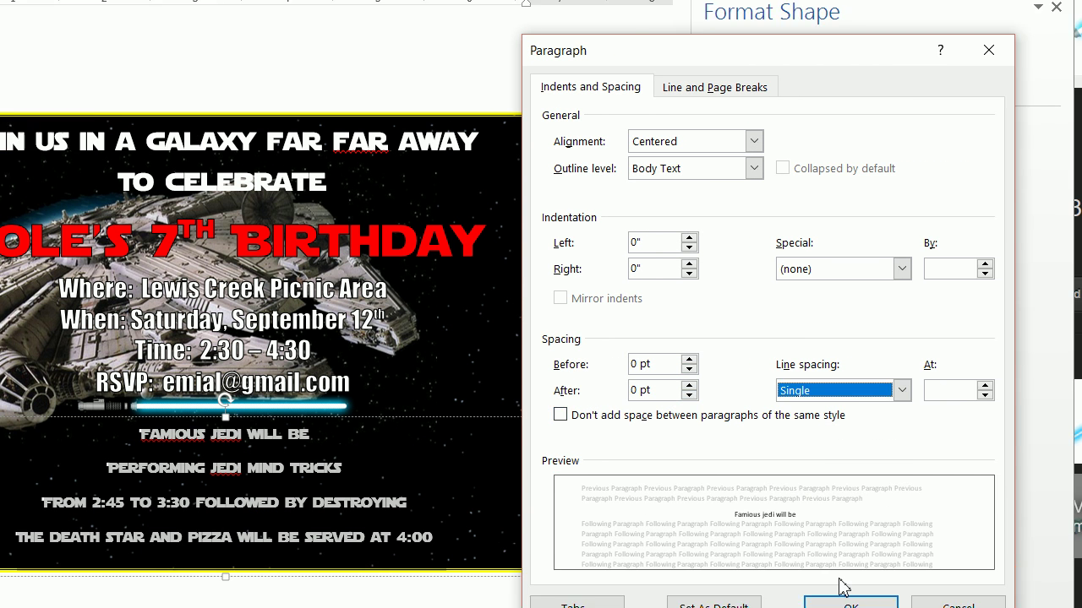
click(879, 607)
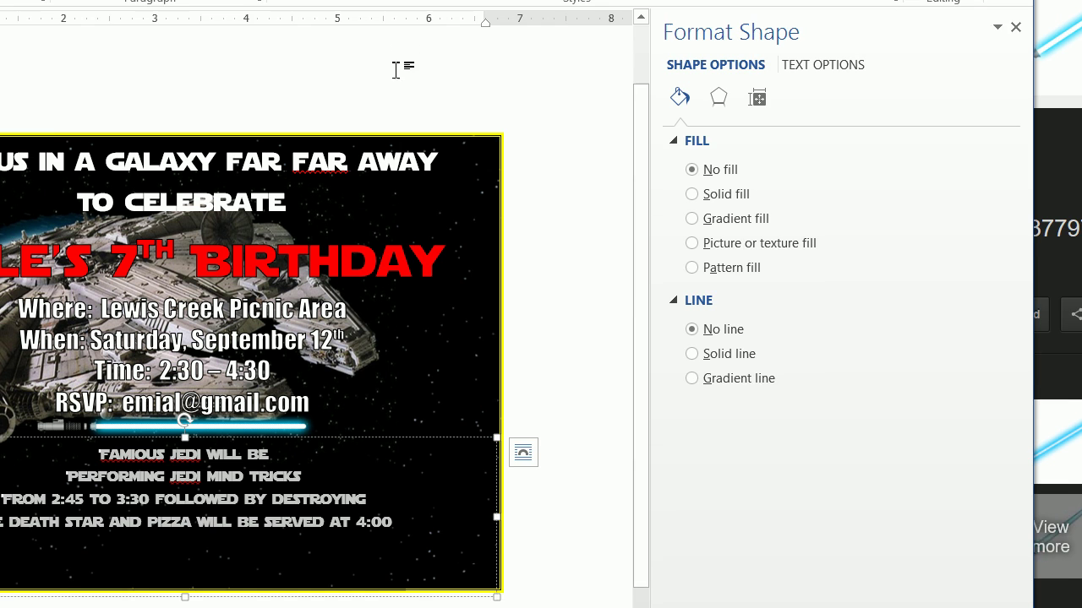
Step: Apply the Fade Up warp transform to the crawl text
click(428, 50)
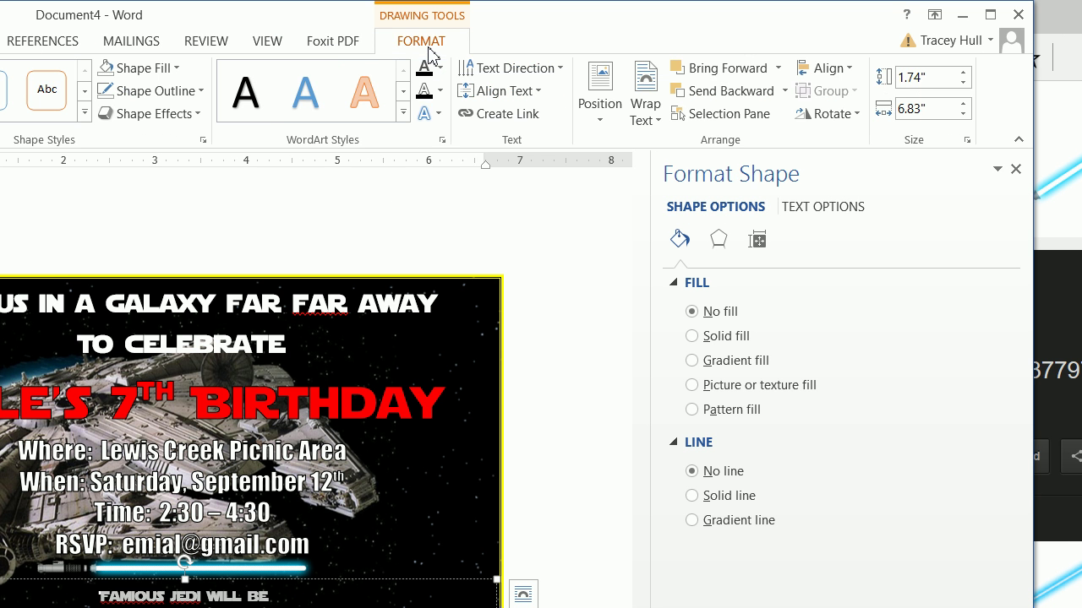
click(426, 115)
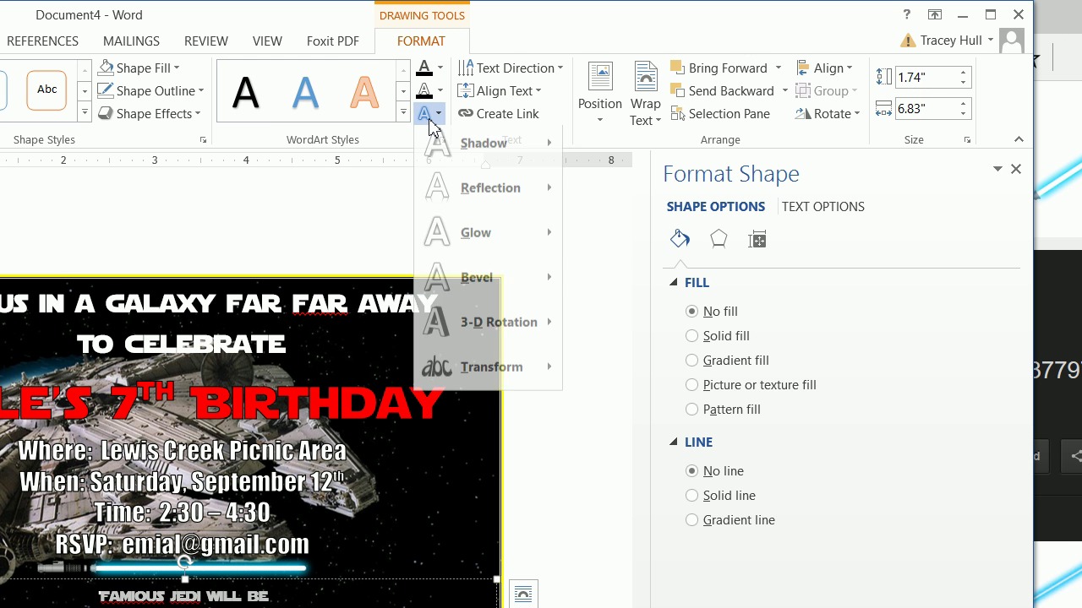
mouse_move(471, 369)
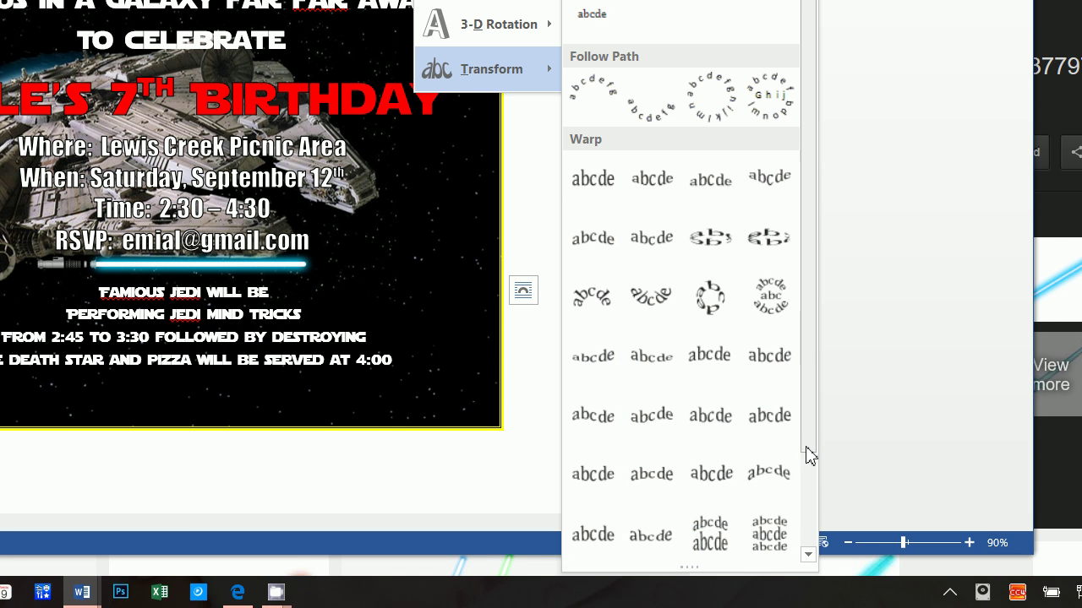
drag(808, 454, 809, 554)
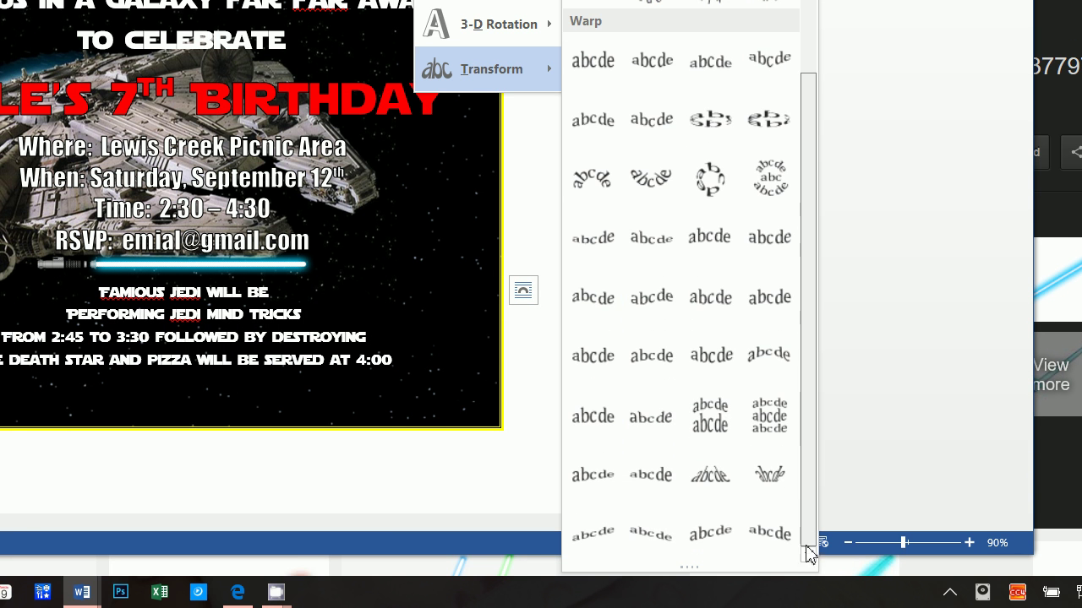
click(723, 480)
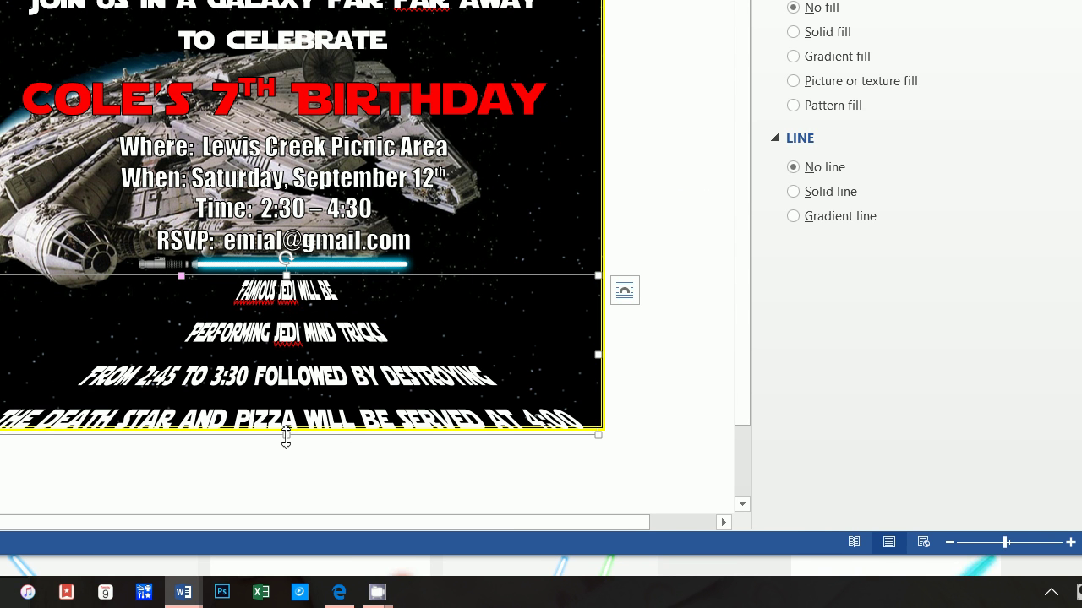
Step: Drag the crawl box's bottom edge up and deselect it to view the finished Fade Up text
drag(286, 437, 285, 419)
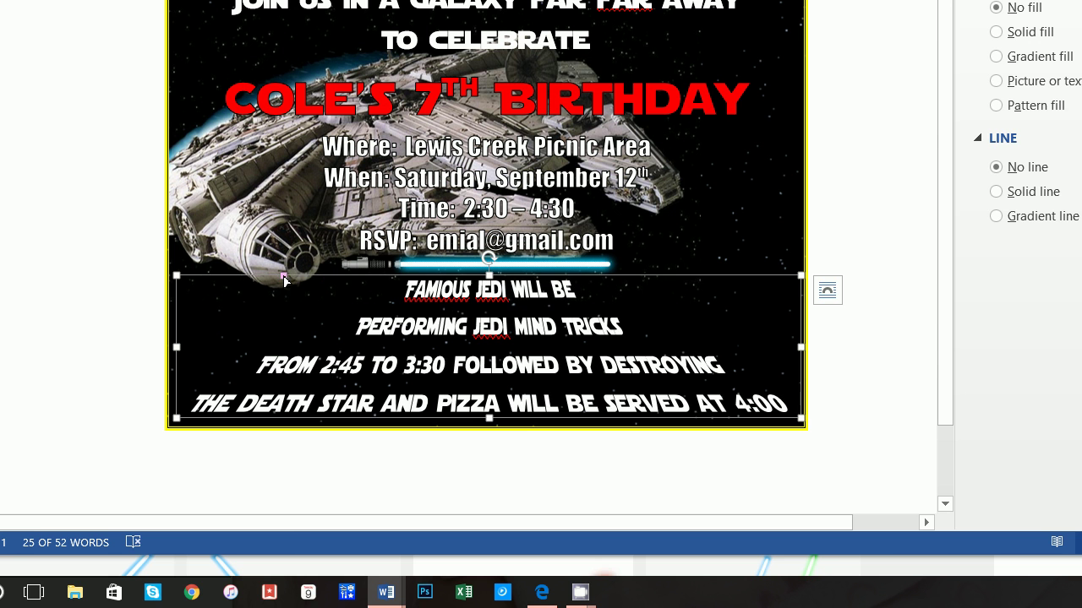
click(452, 290)
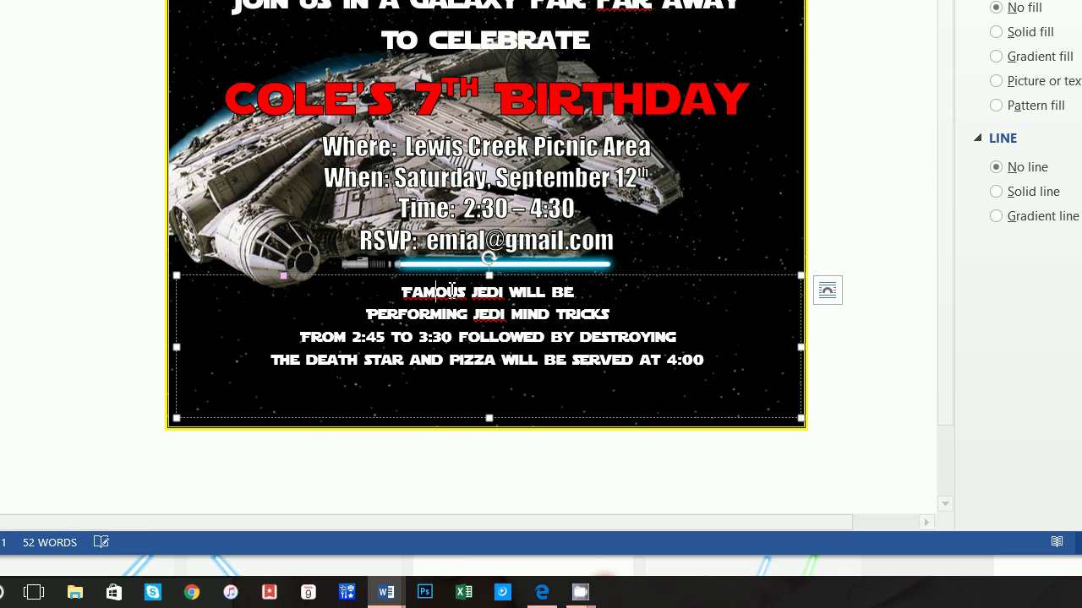
click(481, 511)
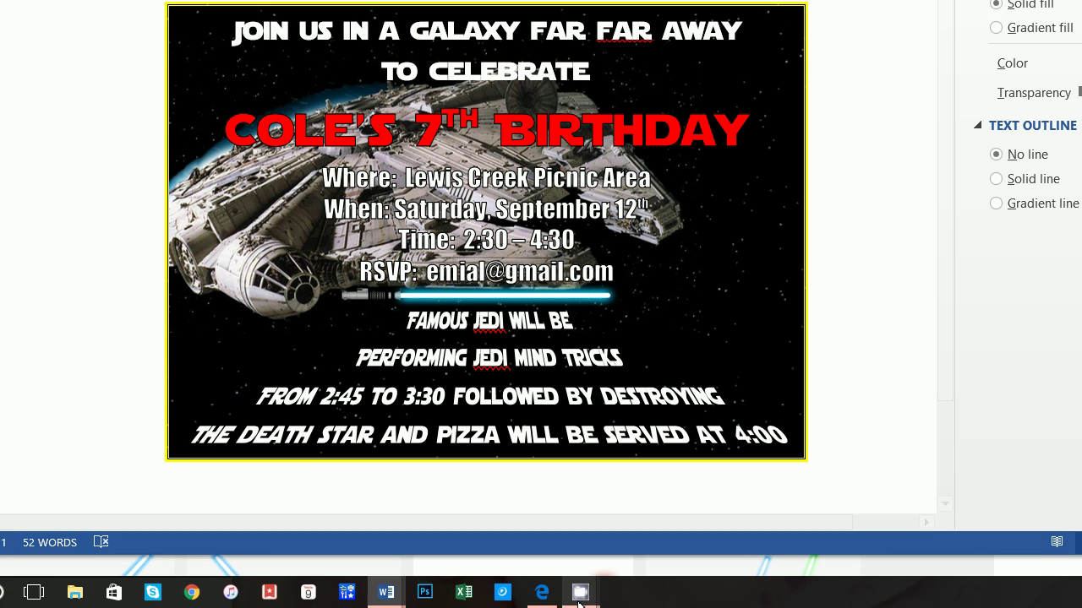
mouse_move(580, 591)
click(479, 479)
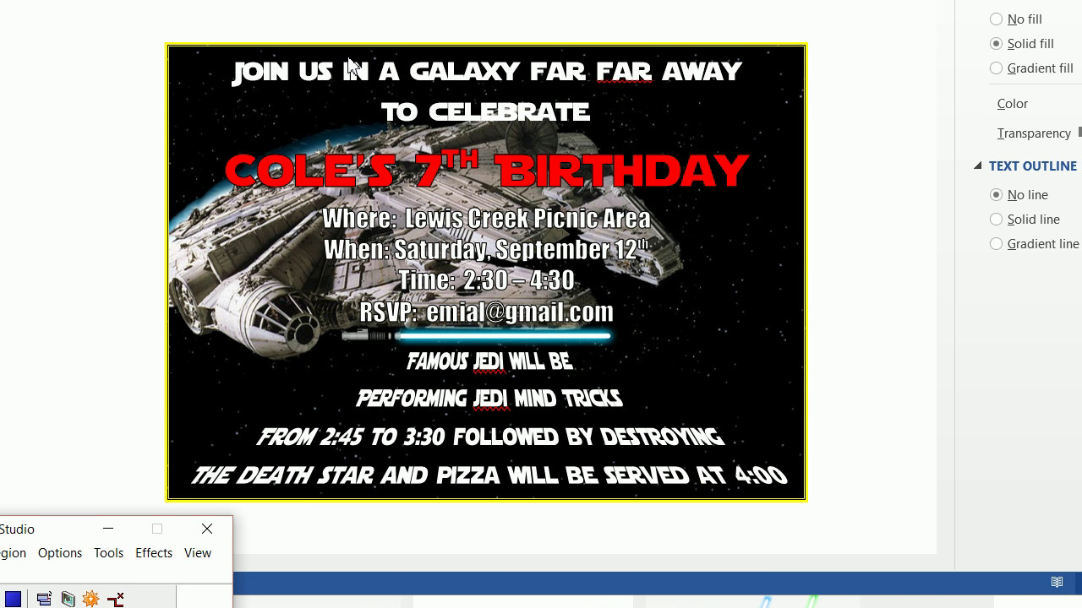